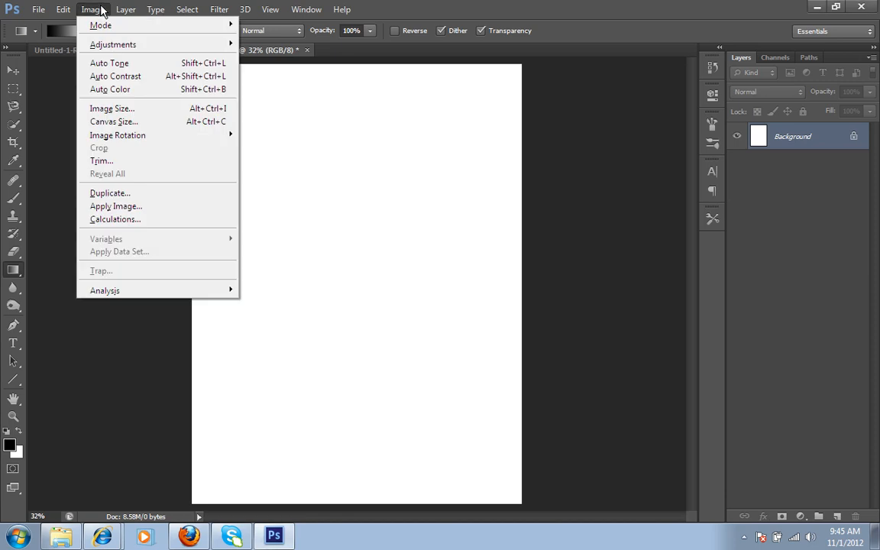
# Check the document's pixel dimensions and resolution in Image Size without changing them.
pyautogui.click(115, 108)
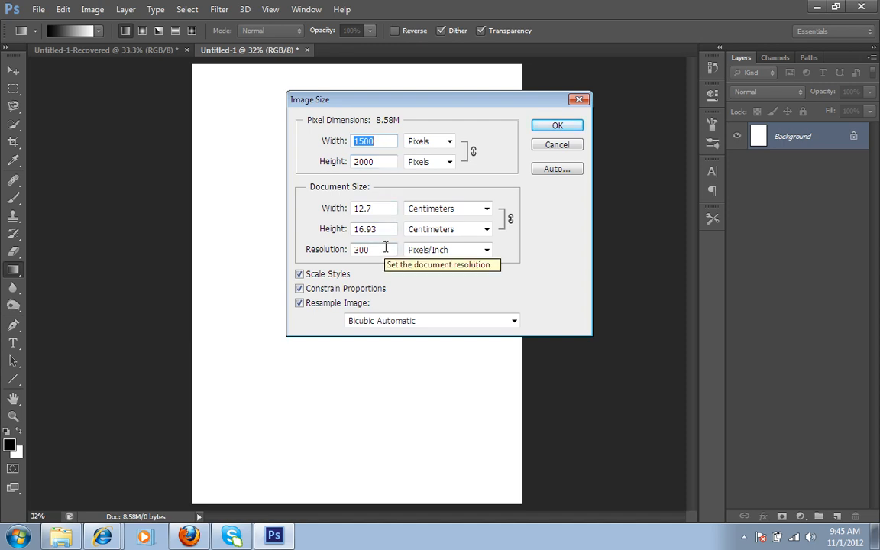
pyautogui.click(563, 144)
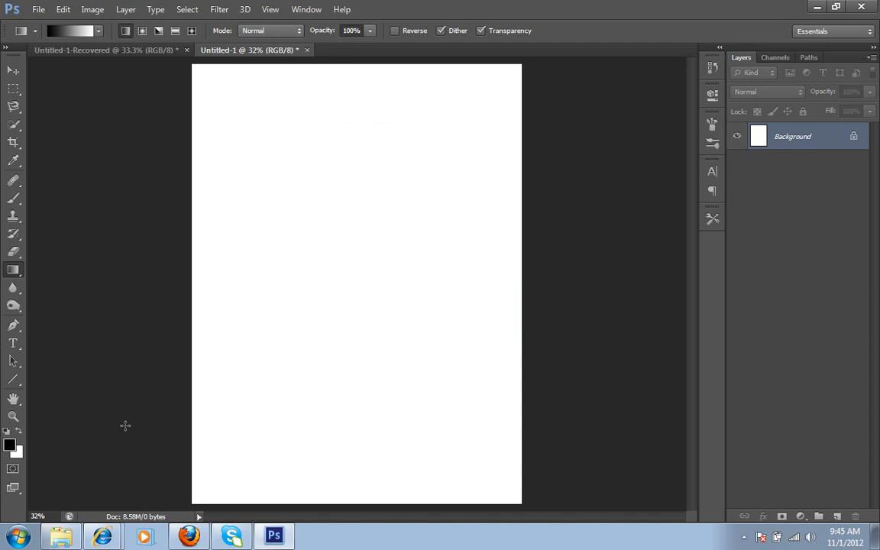
# Set the foreground color to the blue #3567a6 and activate the Gradient tool.
pyautogui.click(8, 446)
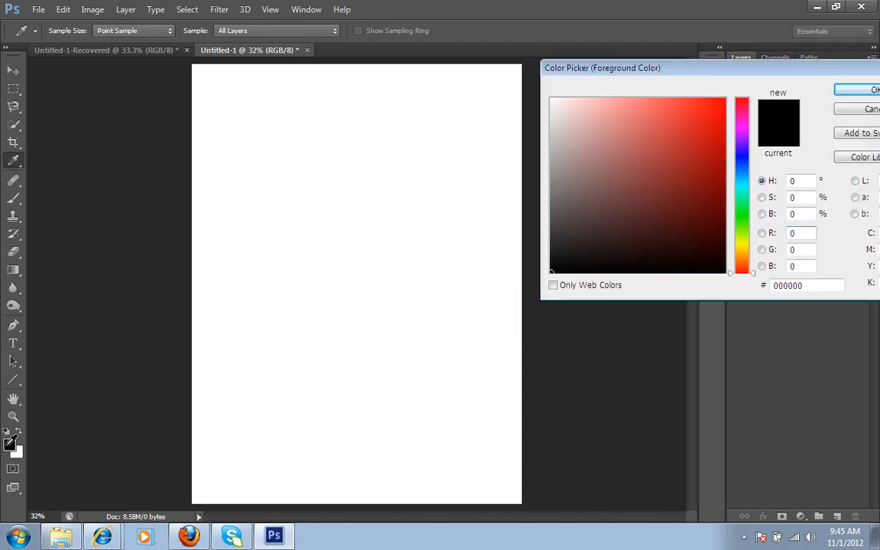
pyautogui.doubleClick(814, 287)
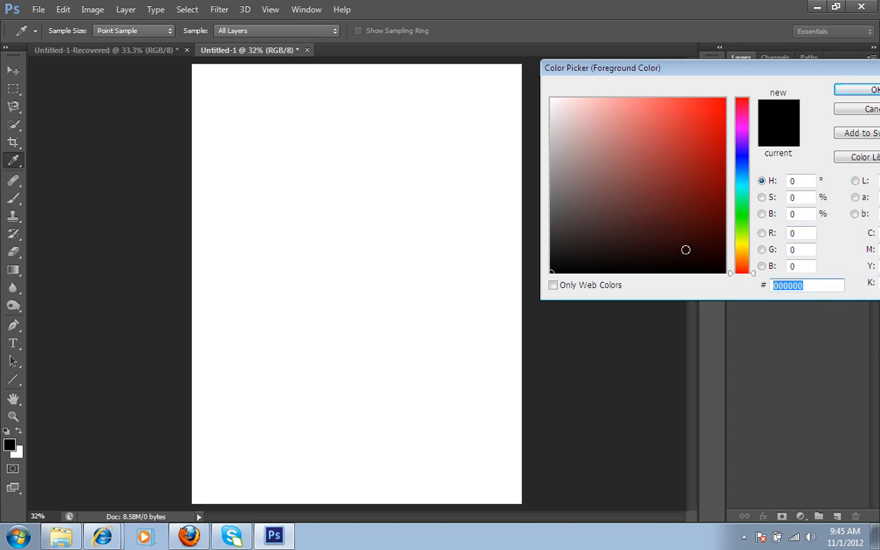
pyautogui.write('35')
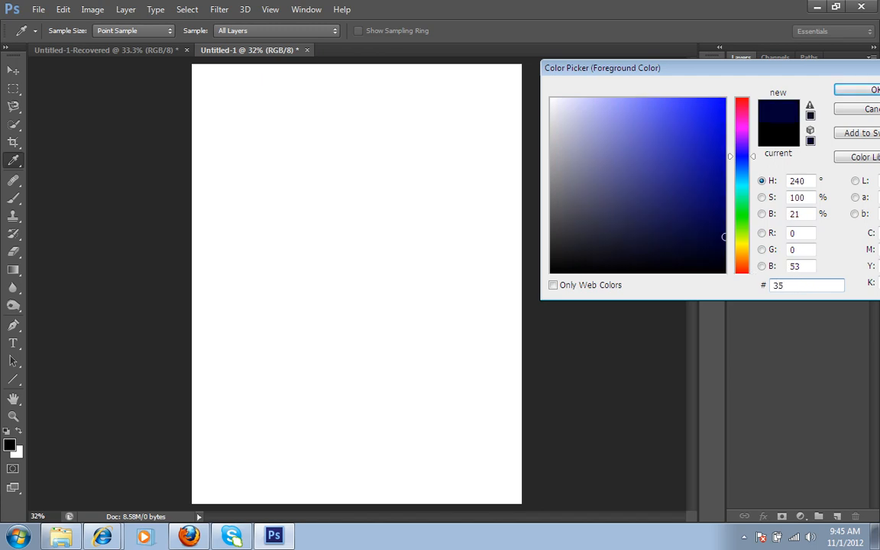
pyautogui.write('67')
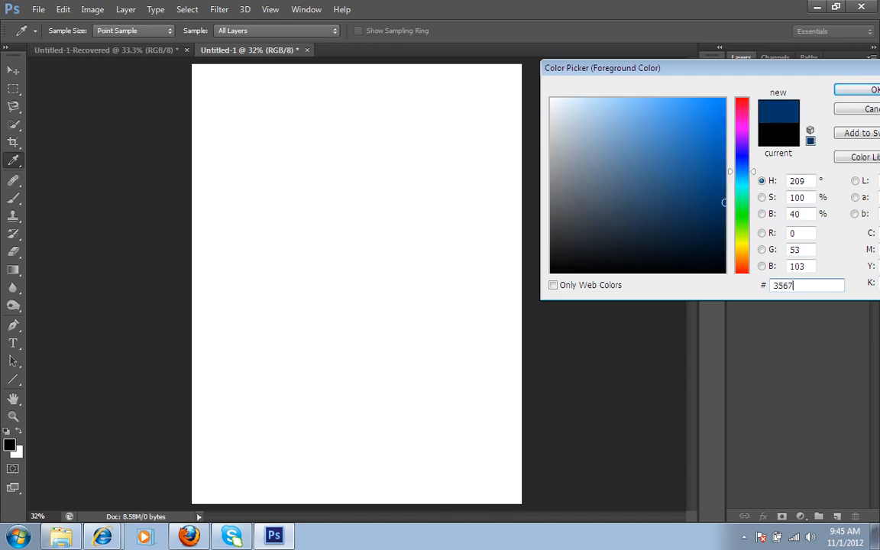
pyautogui.write('a6')
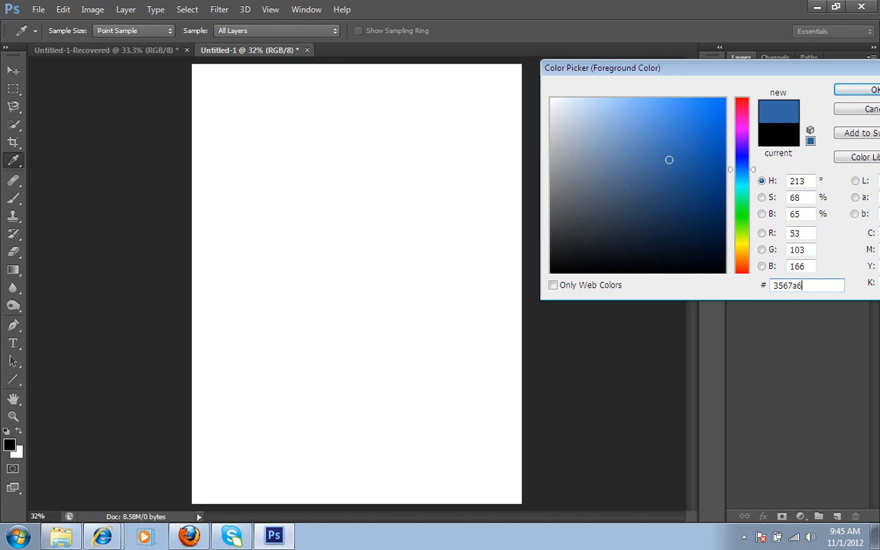
pyautogui.moveTo(777, 75); pyautogui.dragTo(606, 104)
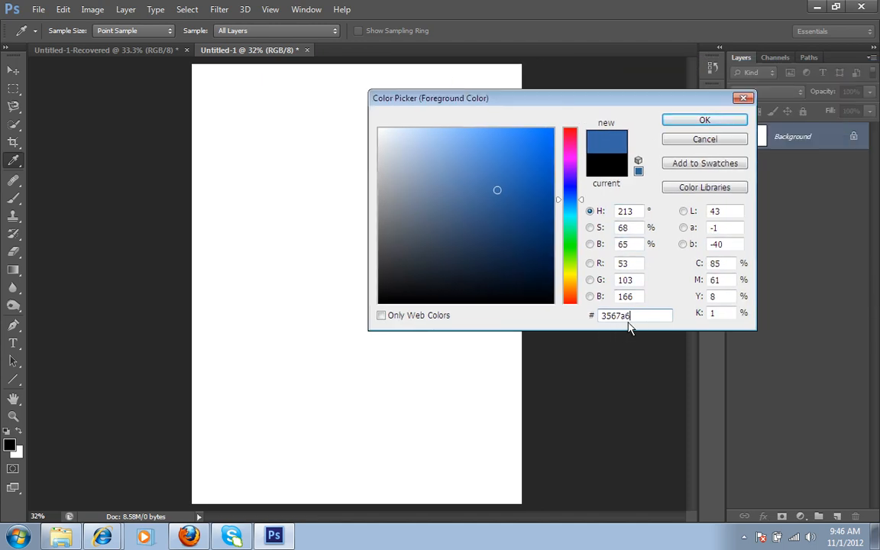
pyautogui.click(675, 120)
pyautogui.press('g')
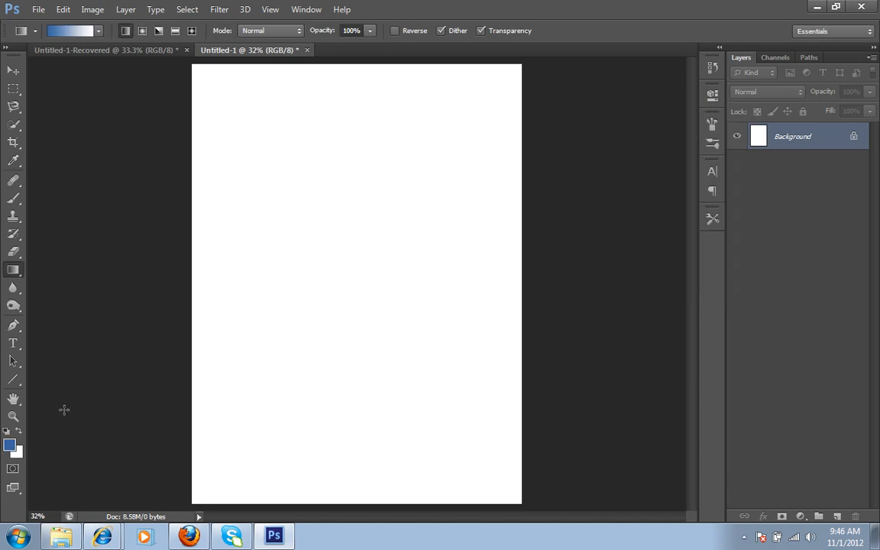
# Set the background color to the dark navy #0a1b30.
pyautogui.click(20, 454)
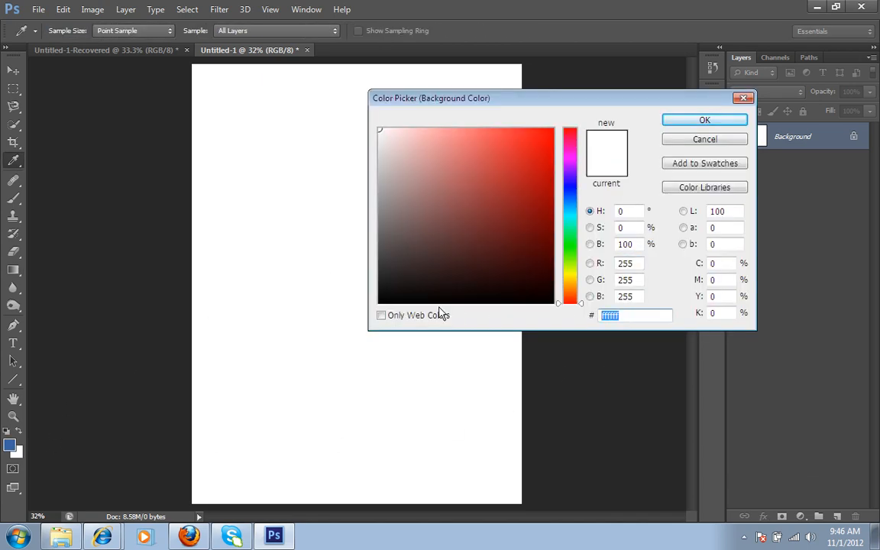
pyautogui.write('0')
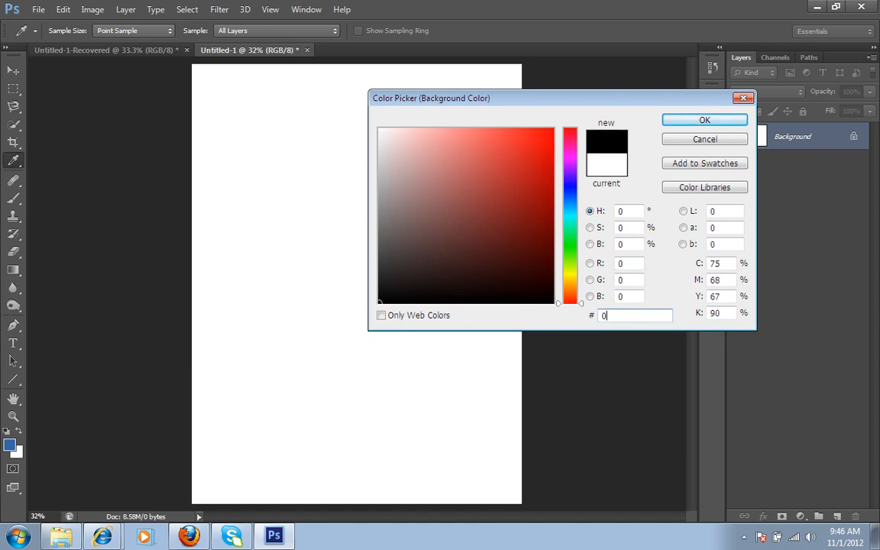
pyautogui.write('a1')
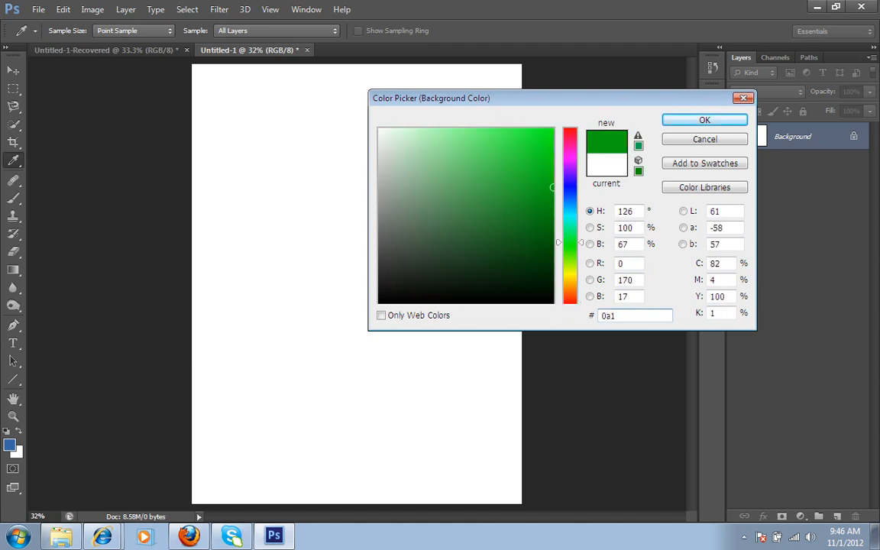
pyautogui.write('b30')
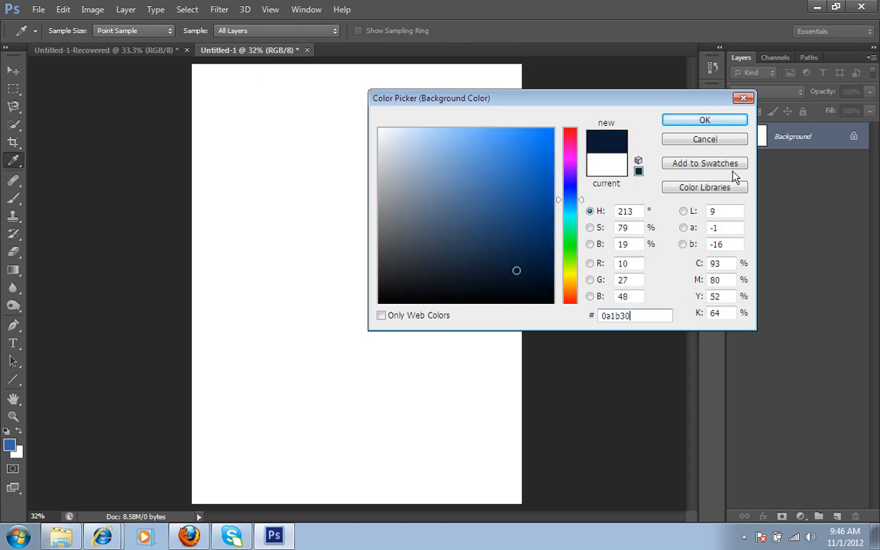
pyautogui.click(730, 125)
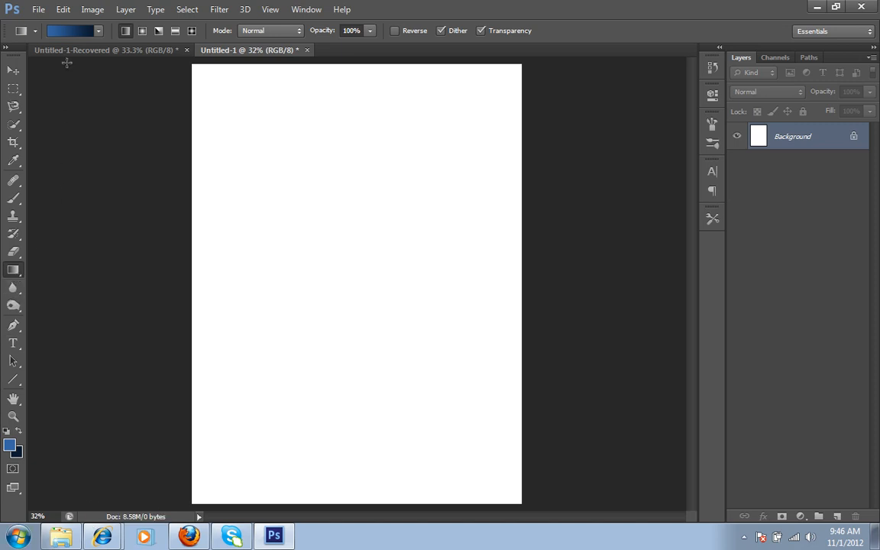
# Fill the background with a linear Foreground to Background gradient running vertically from the canvas's upper edge to its lower edge.
pyautogui.click(77, 31)
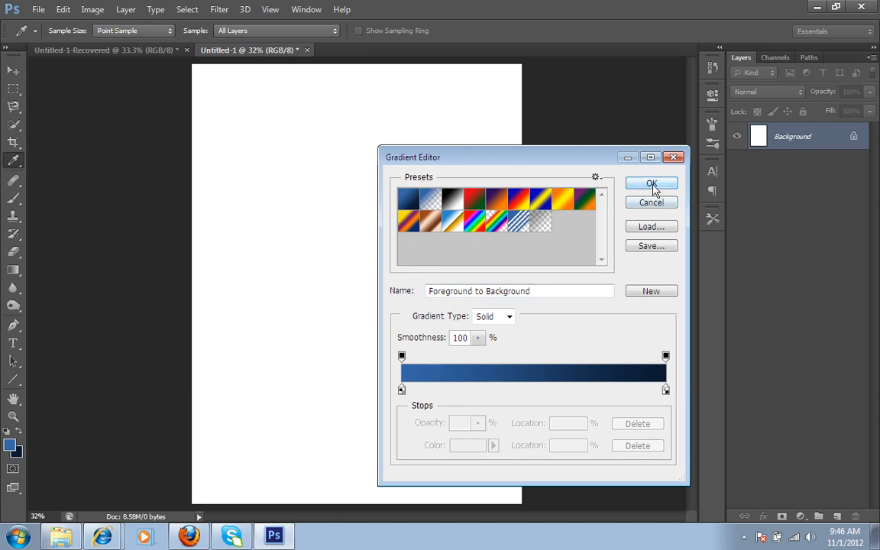
pyautogui.click(653, 185)
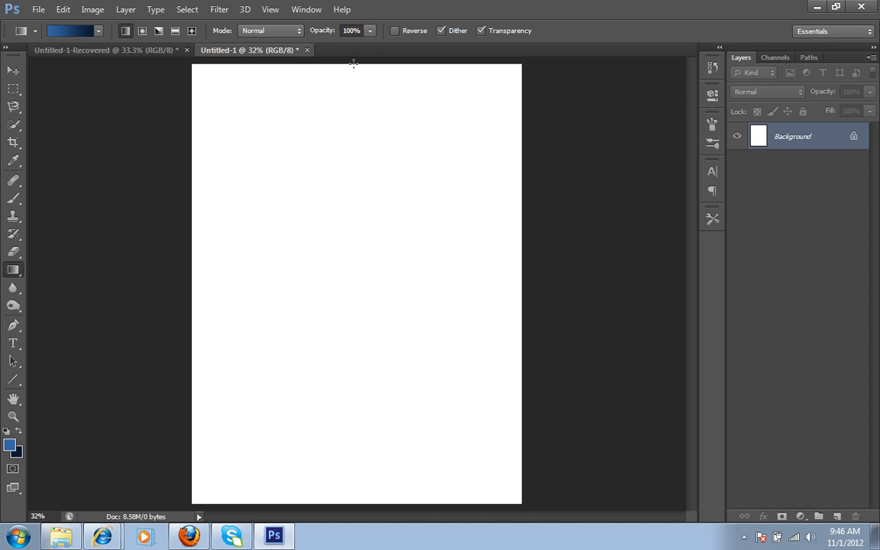
pyautogui.moveTo(353, 66); pyautogui.dragTo(351, 502)
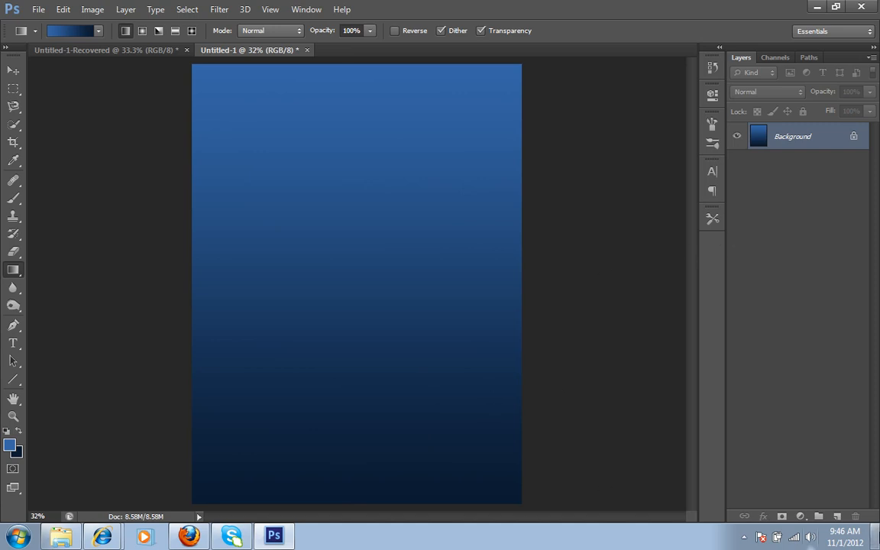
# Add a new layer and fill it with Render Clouds using the default black and white colors.
pyautogui.click(837, 516)
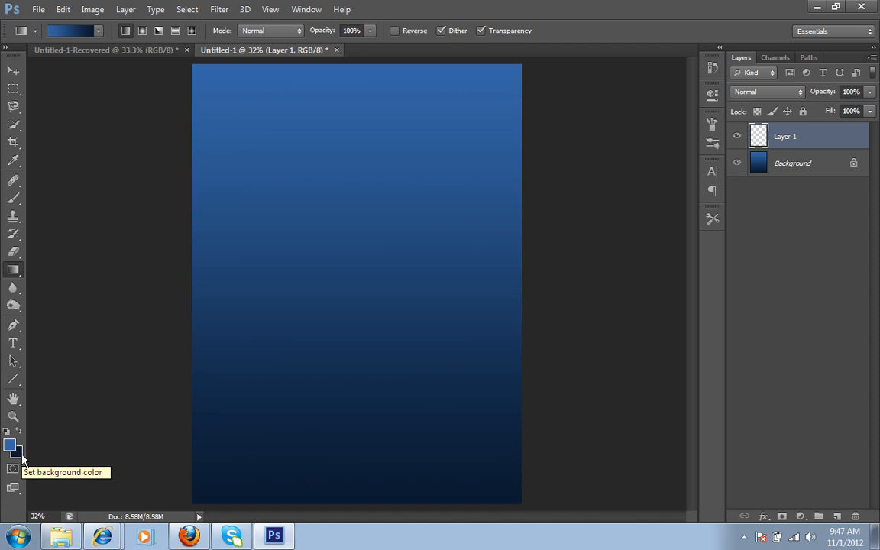
pyautogui.press('d')
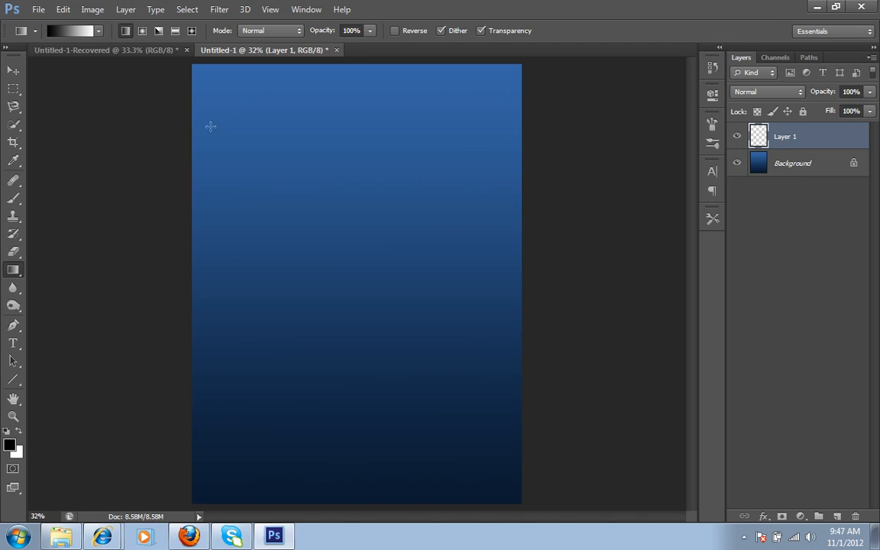
pyautogui.click(220, 10)
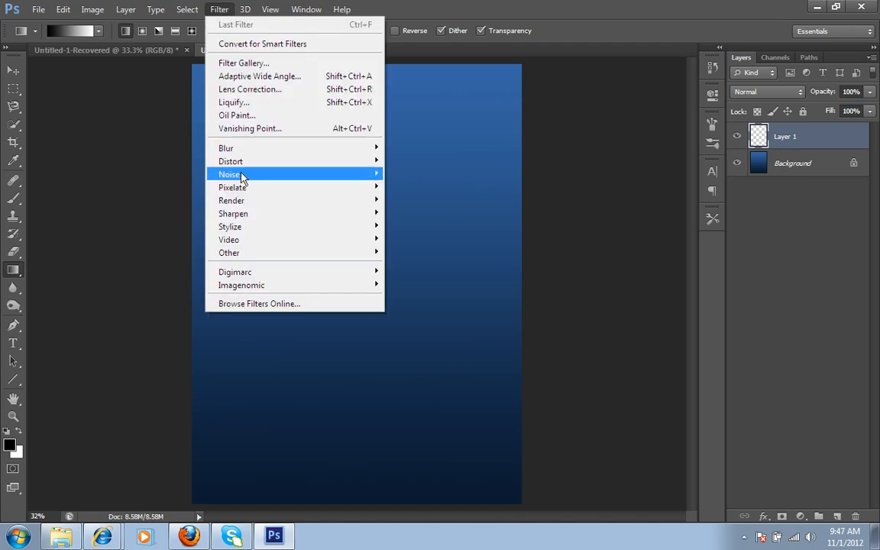
pyautogui.moveTo(241, 203)
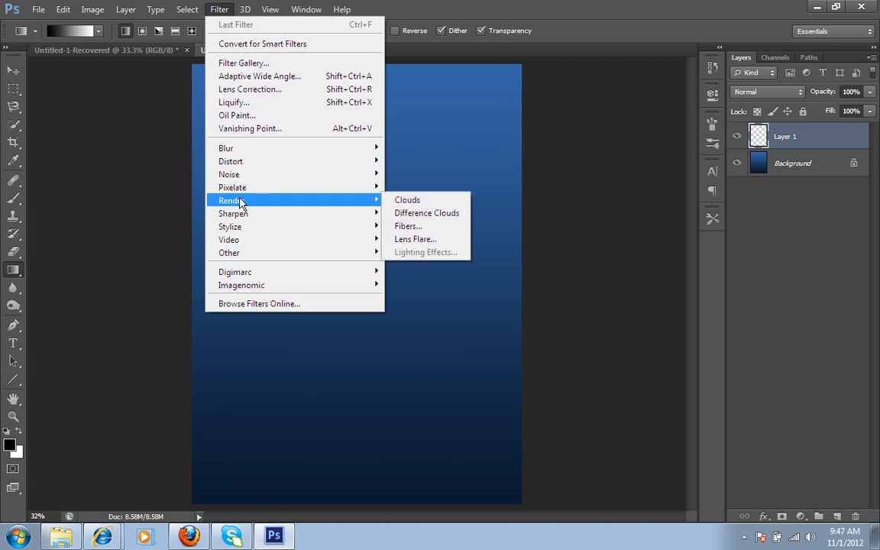
pyautogui.click(420, 200)
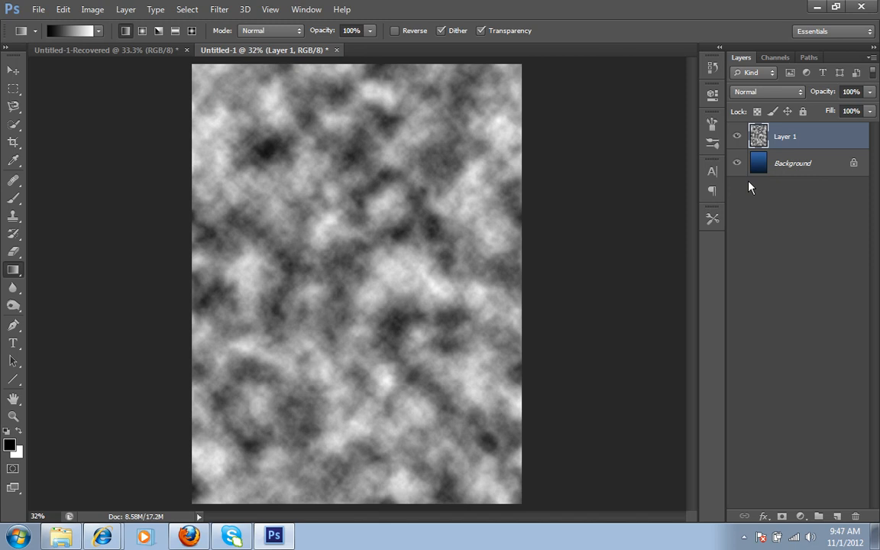
# Scale the clouds layer down proportionally around its center to about 61%.
pyautogui.hotkey('ctrl', 't')
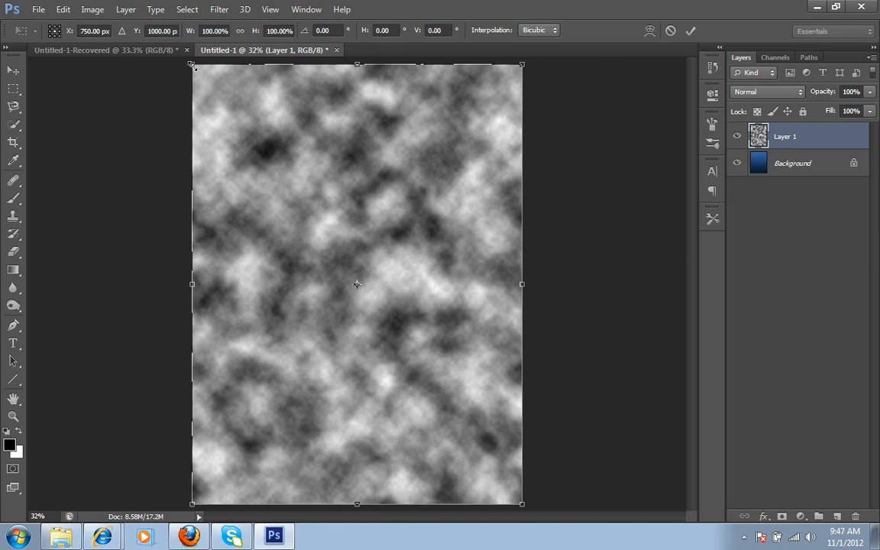
pyautogui.moveTo(195, 67); pyautogui.dragTo(245, 160)
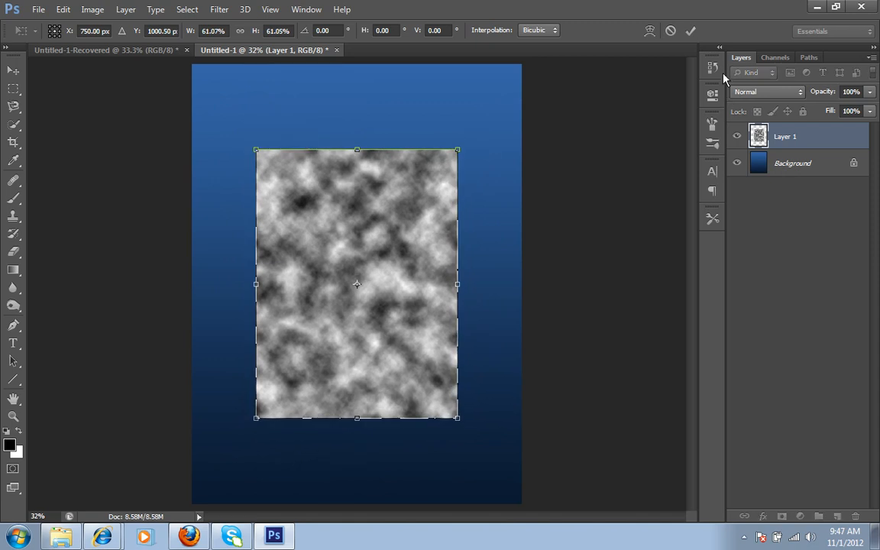
pyautogui.click(691, 32)
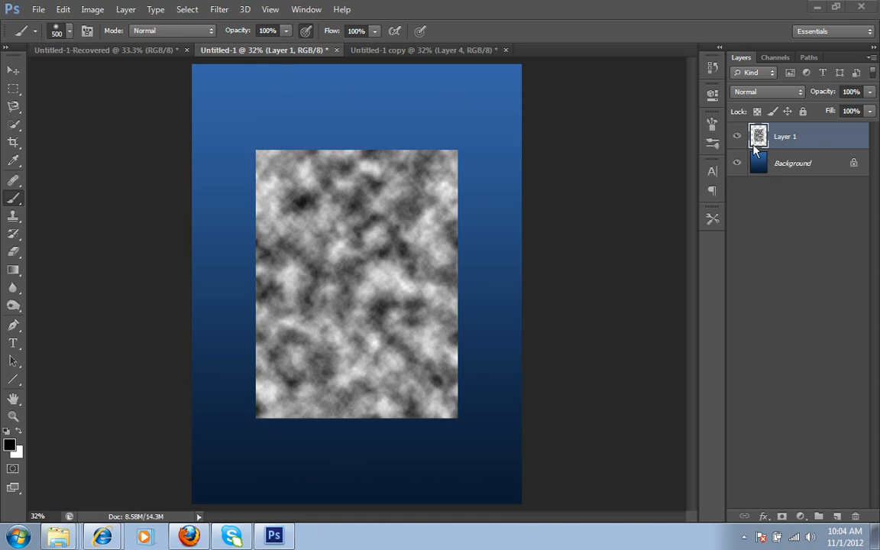
# Open the Plastic Wrap filter for the clouds layer in the Filter Gallery and set Detail to 14.
pyautogui.click(219, 9)
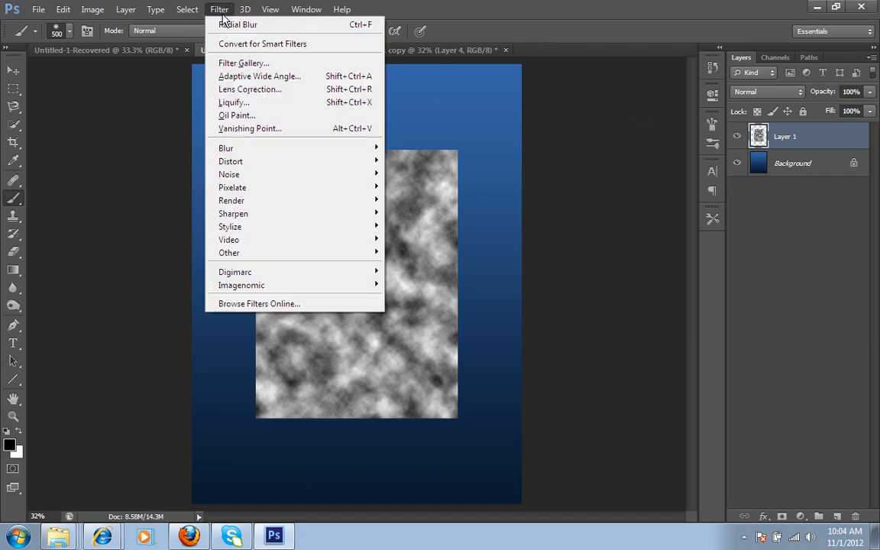
pyautogui.click(227, 64)
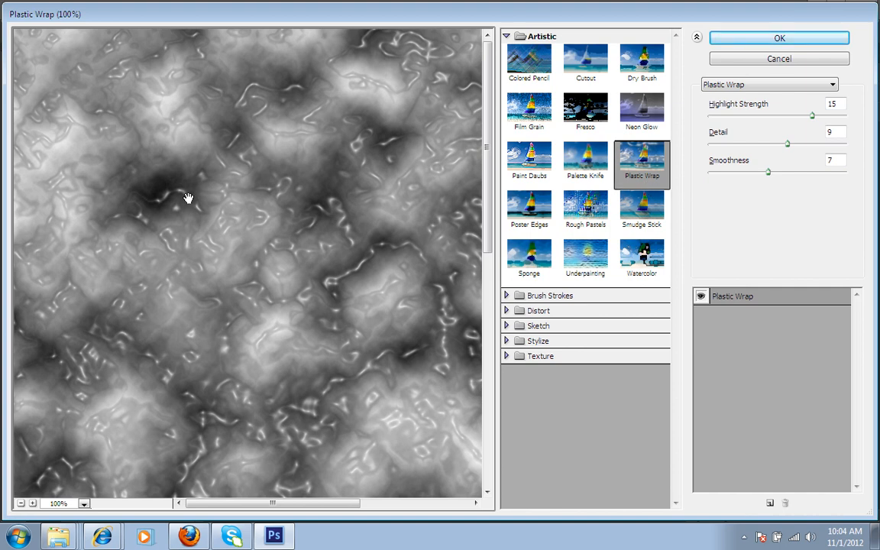
pyautogui.click(21, 503)
pyautogui.click(21, 503)
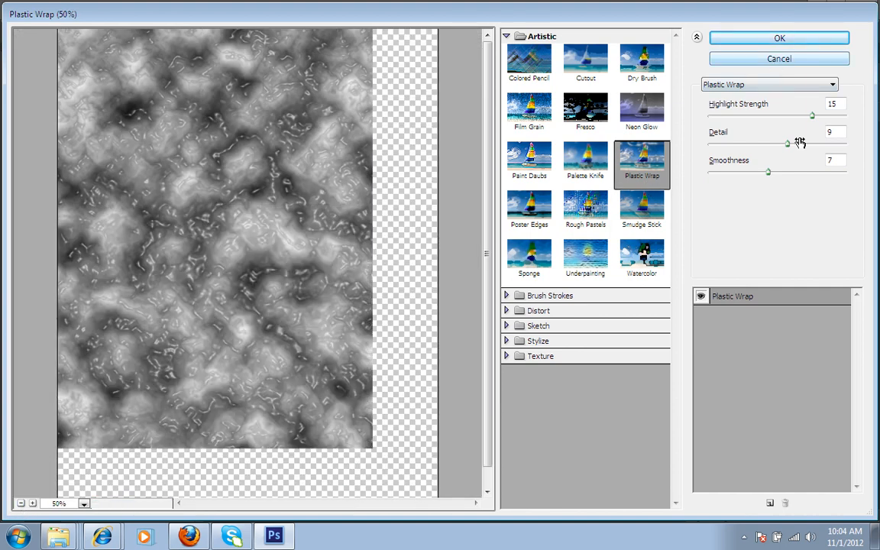
pyautogui.click(835, 134)
pyautogui.press('BackSpace')
pyautogui.moveTo(835, 133); pyautogui.dragTo(764, 133)
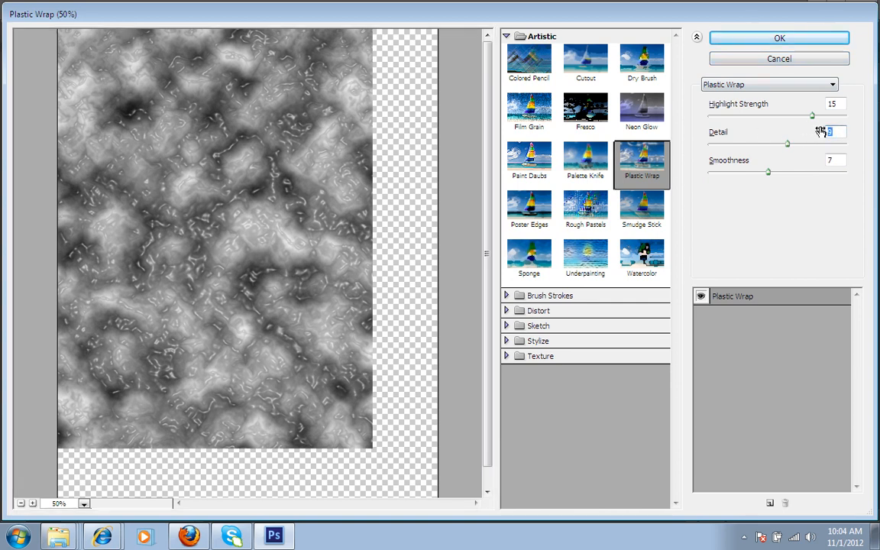
pyautogui.write('14')
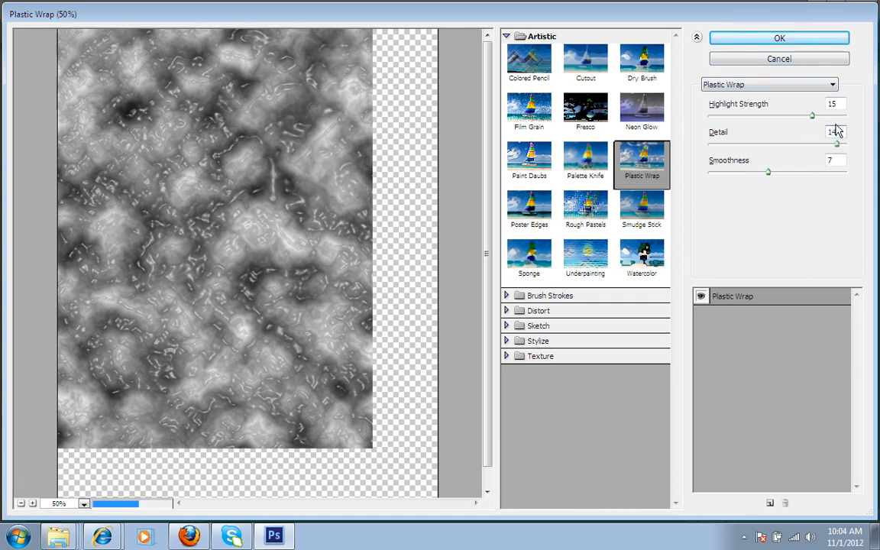
# Set Plastic Wrap's Highlight Strength to 13 and Smoothness to 12, and apply the filter to the clouds layer.
pyautogui.moveTo(811, 115); pyautogui.dragTo(746, 117)
pyautogui.click(779, 117)
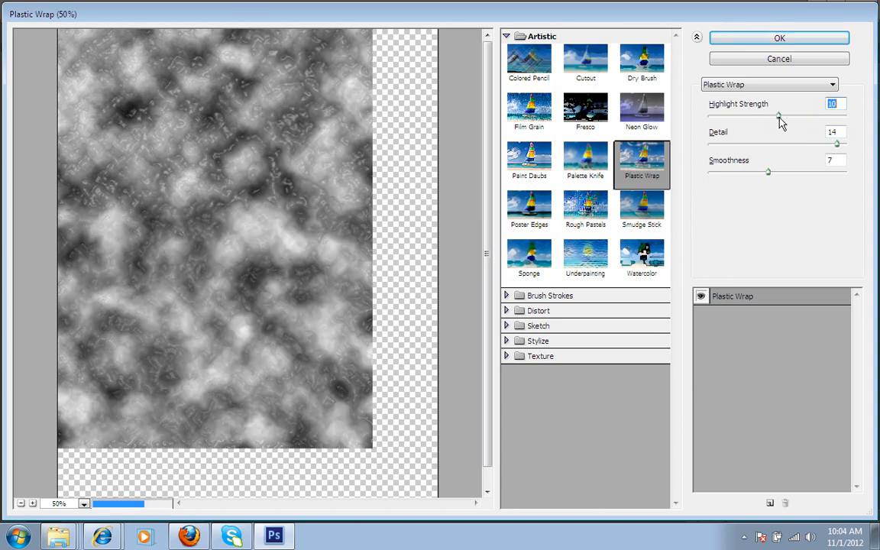
pyautogui.moveTo(779, 116); pyautogui.dragTo(799, 118)
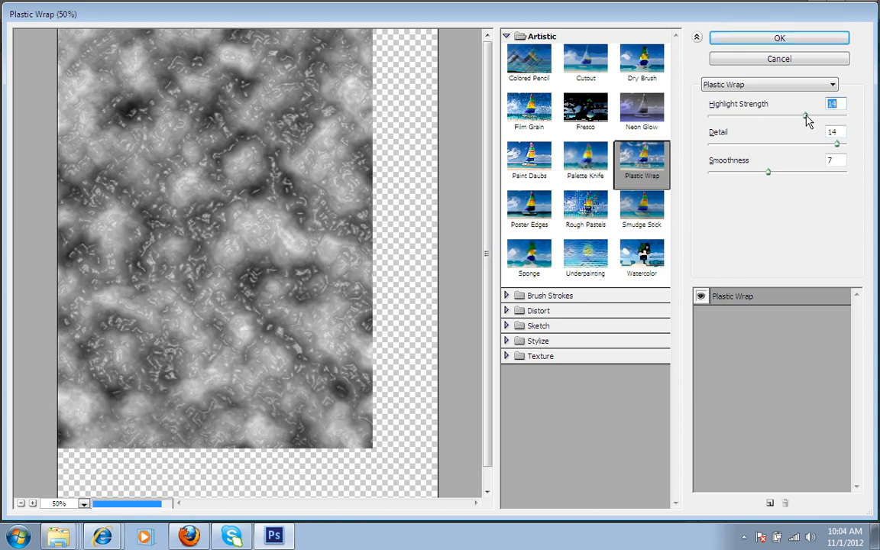
pyautogui.moveTo(769, 172); pyautogui.dragTo(821, 171)
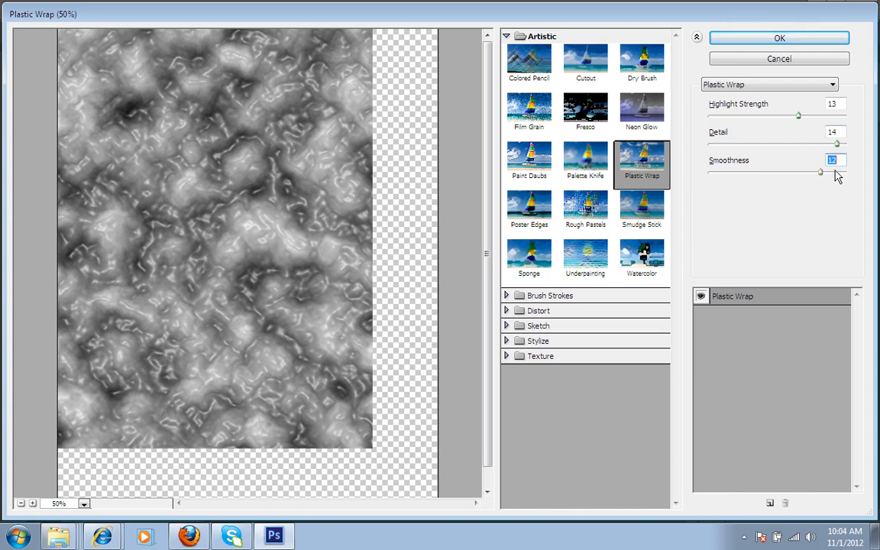
pyautogui.click(799, 41)
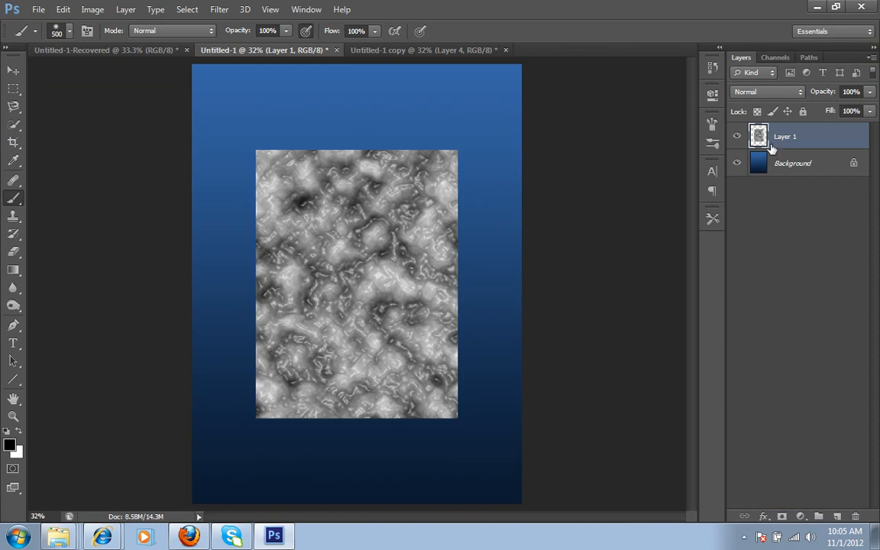
pyautogui.scroll(-2, 386, 203)
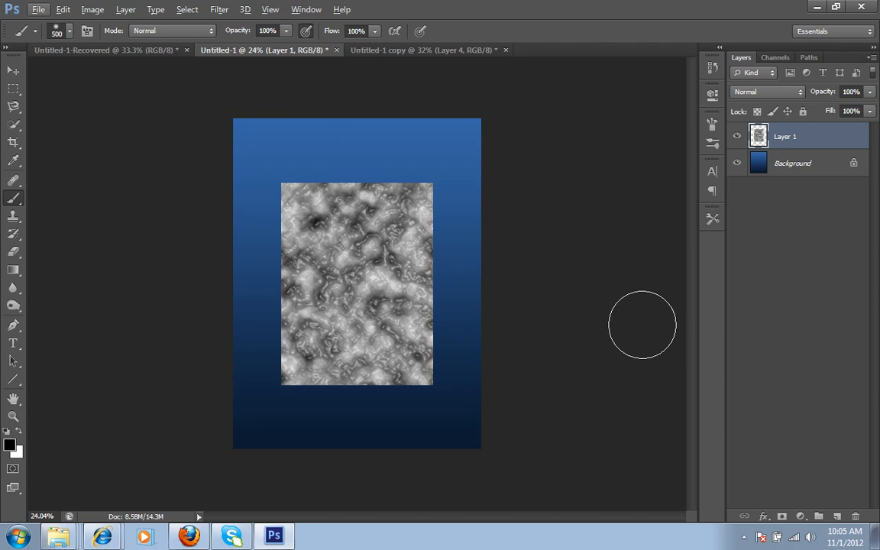
# Move the clouds layer up about 5.7 cm past the canvas's upper edge and squash its height to about 67%.
pyautogui.hotkey('ctrl', 't')
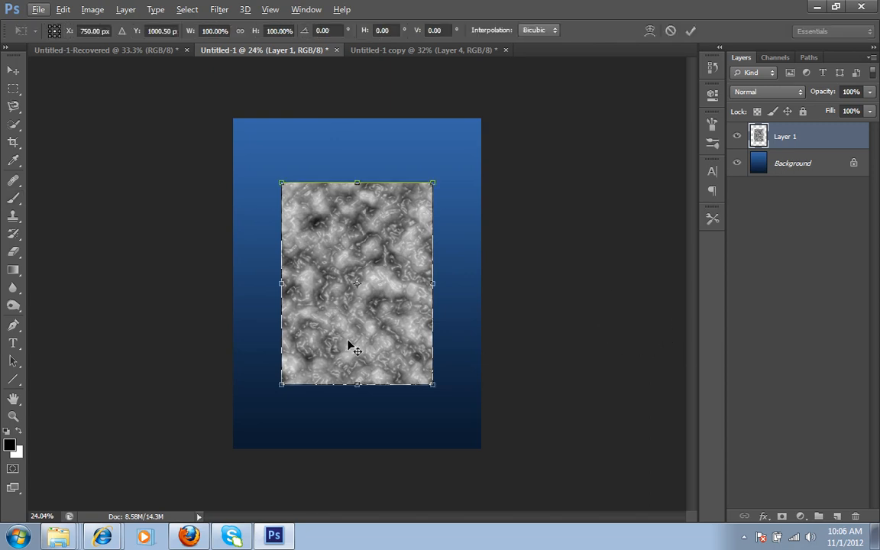
pyautogui.moveTo(367, 250); pyautogui.dragTo(367, 138)
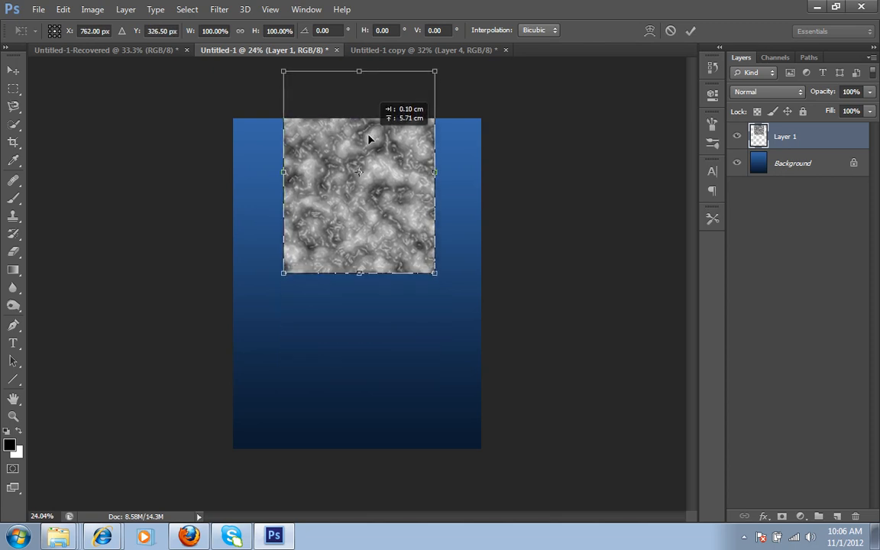
pyautogui.moveTo(359, 273); pyautogui.dragTo(365, 206)
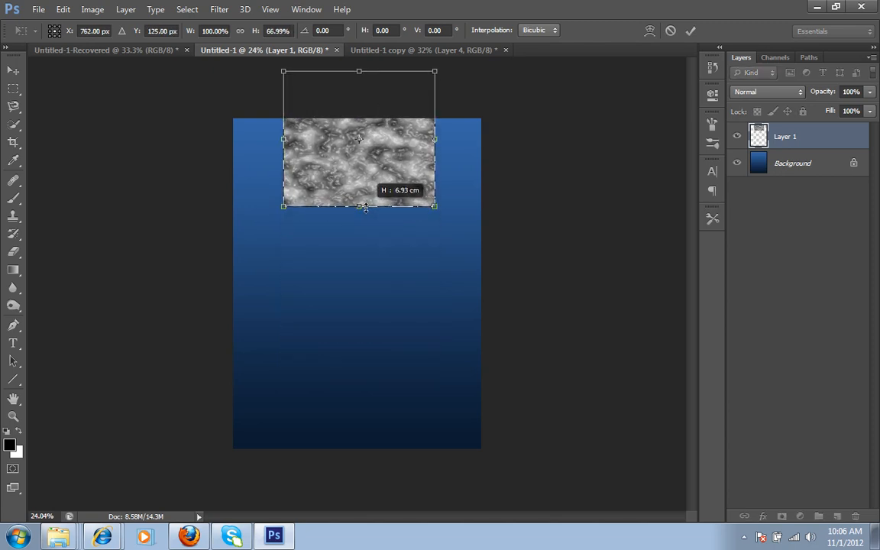
# Apply a perspective transform to the clouds layer, widening its lower edge nearly to canvas width and flaring its upper edge far beyond the canvas.
pyautogui.rightClick(416, 161)
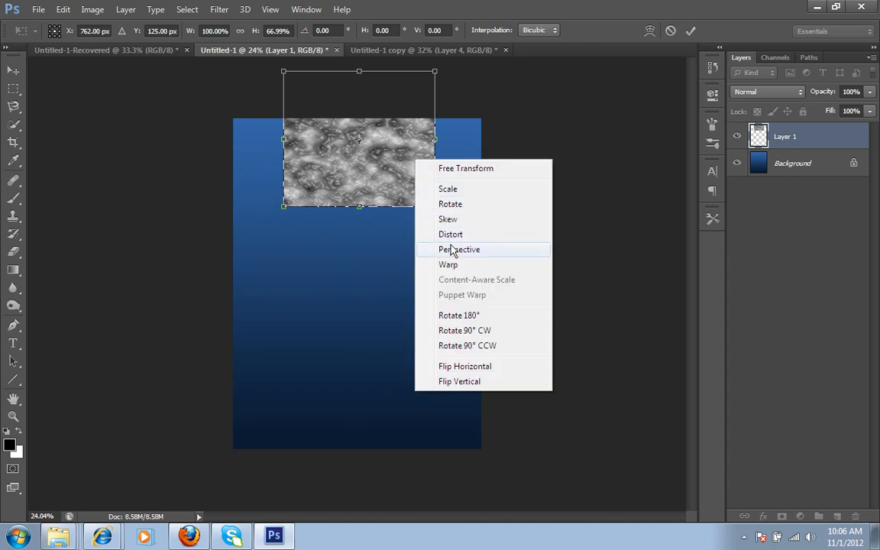
pyautogui.click(451, 251)
pyautogui.moveTo(435, 206); pyautogui.dragTo(469, 206)
pyautogui.moveTo(436, 74); pyautogui.dragTo(591, 80)
pyautogui.rightClick(433, 143)
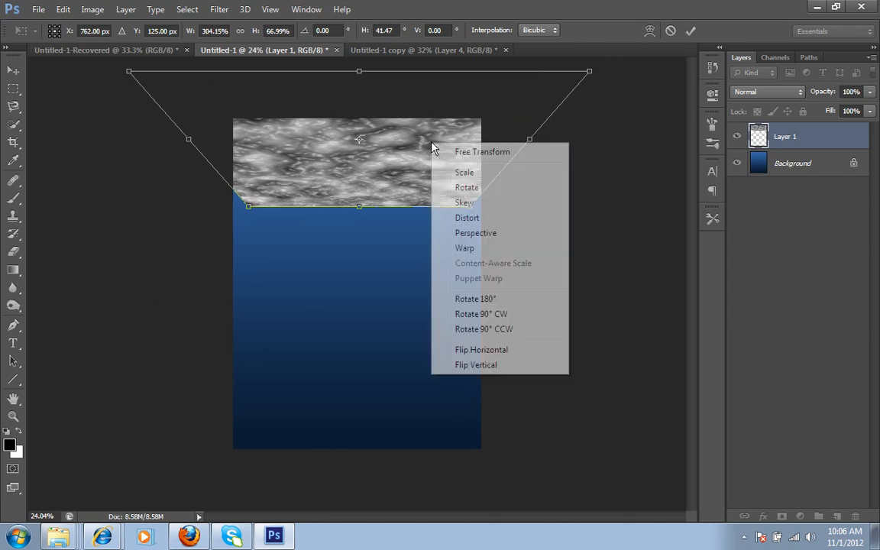
pyautogui.click(466, 152)
pyautogui.moveTo(360, 206)
pyautogui.mouseDown()
pyautogui.moveTo(368, 191)
pyautogui.moveTo(368, 206)
pyautogui.mouseUp()
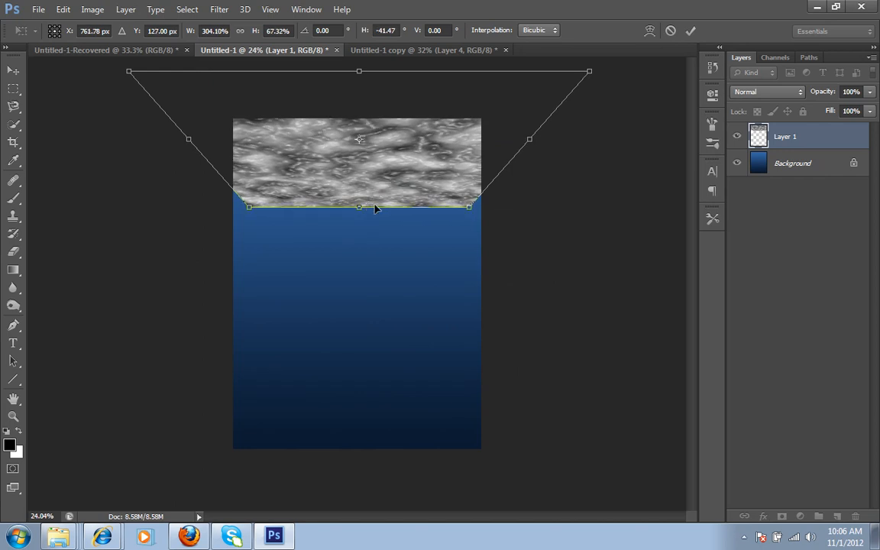
pyautogui.click(690, 31)
pyautogui.press('b')
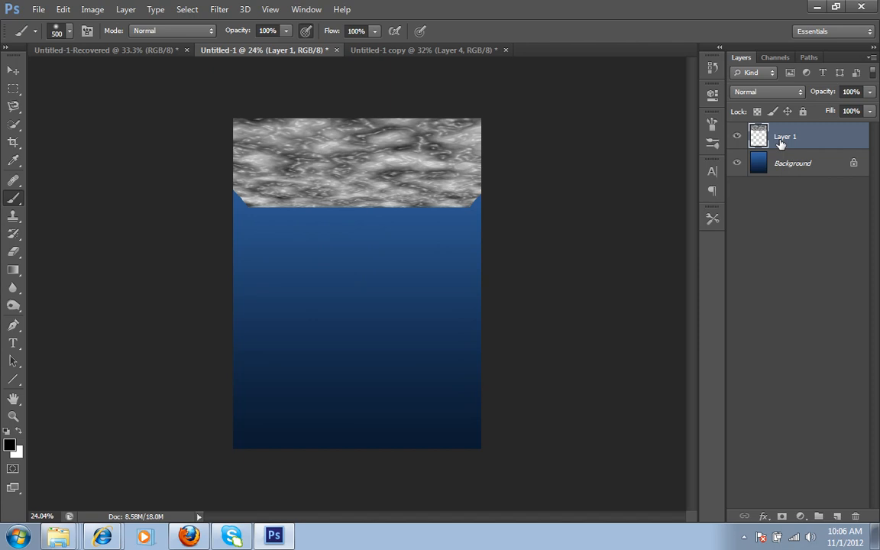
# Set the clouds layer's blend mode to Linear Dodge (Add) and its fill to 81%.
pyautogui.click(791, 92)
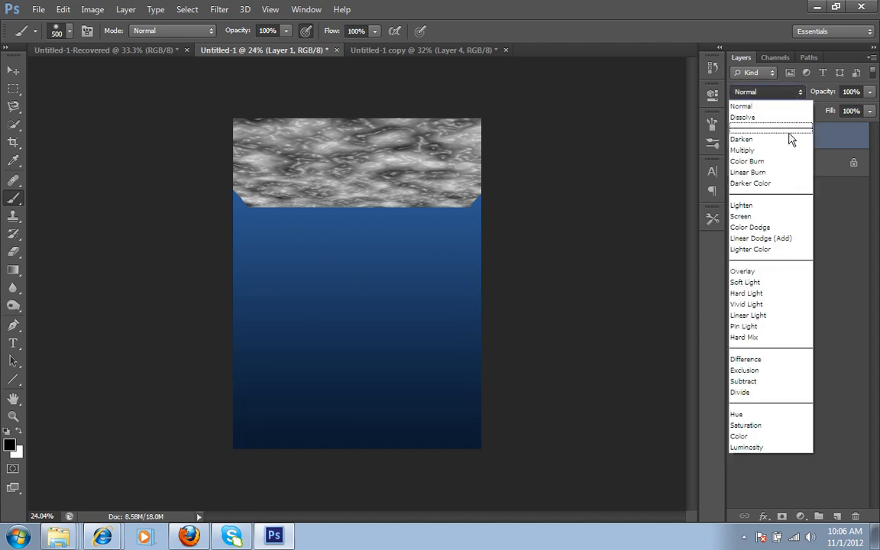
pyautogui.click(776, 243)
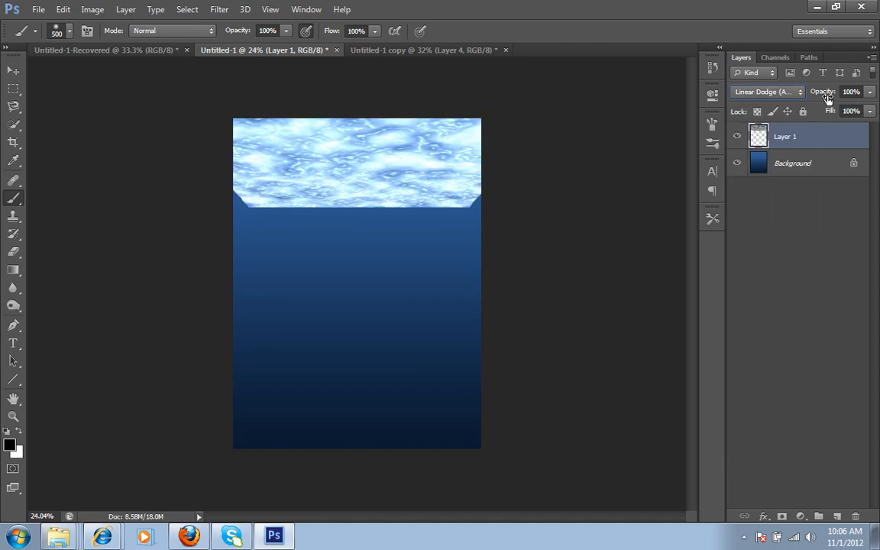
pyautogui.moveTo(827, 98); pyautogui.dragTo(809, 114)
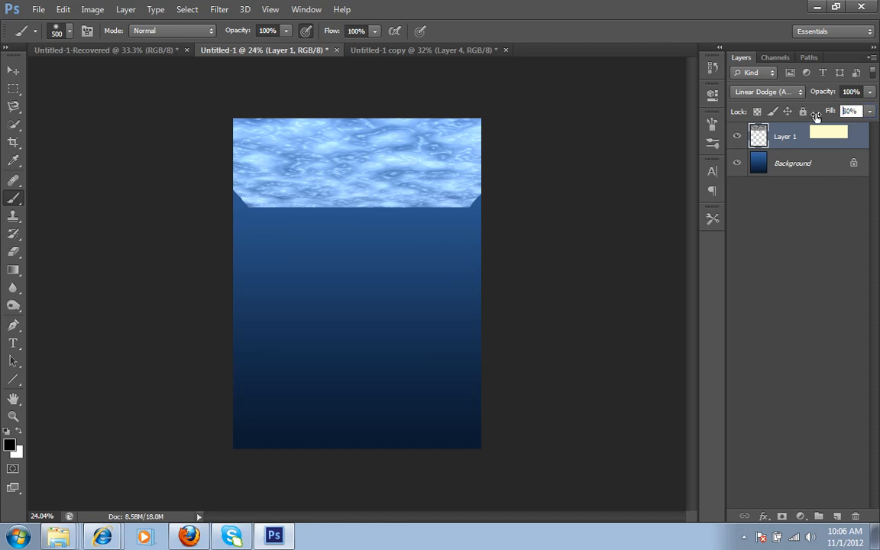
pyautogui.moveTo(811, 114); pyautogui.dragTo(817, 115)
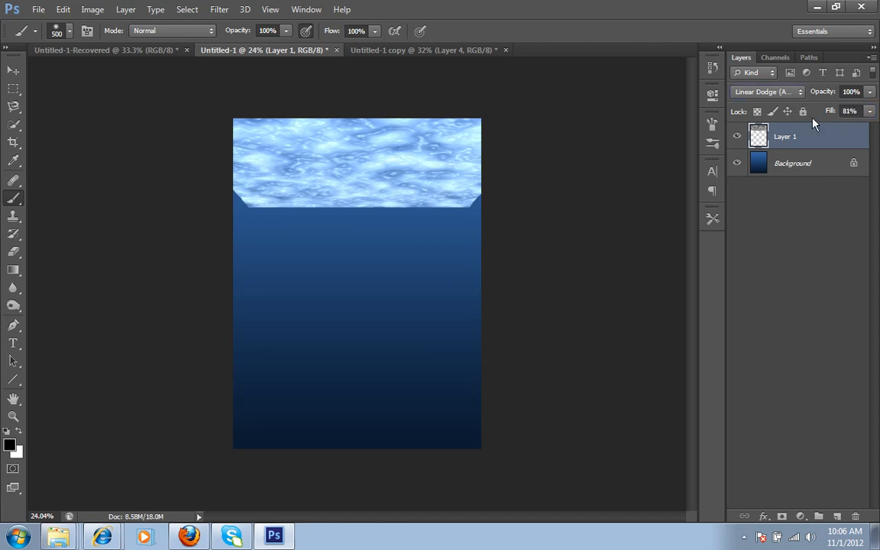
pyautogui.click(801, 218)
pyautogui.click(790, 142)
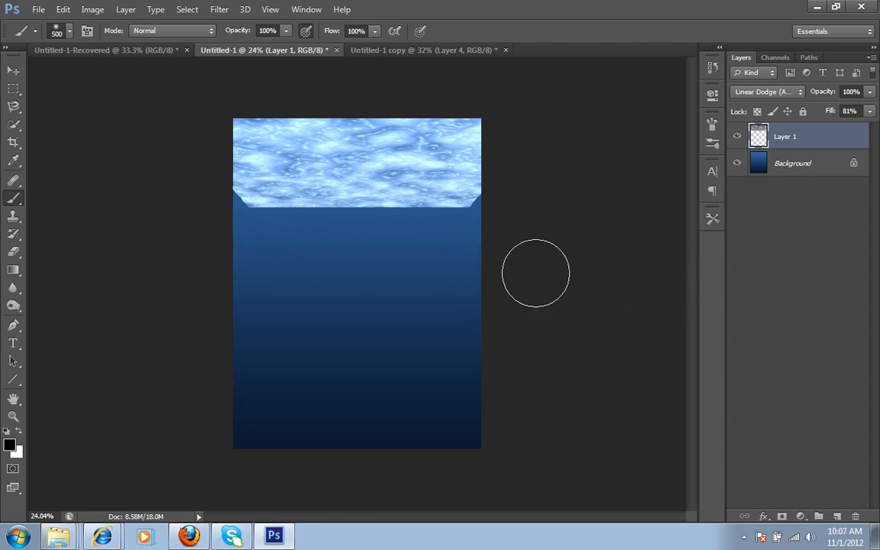
# Add a layer mask to the clouds layer and paint black along the clouds' lower edge with a soft 250 px brush.
pyautogui.click(799, 516)
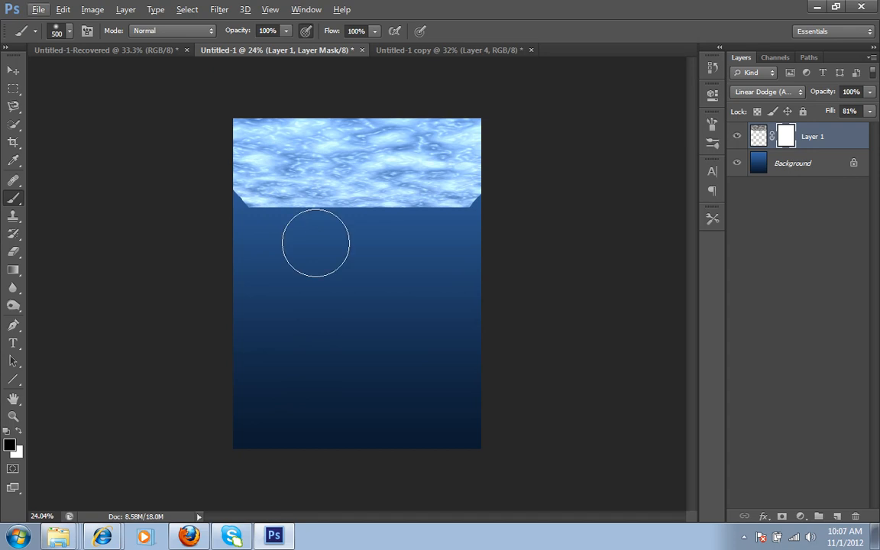
pyautogui.click(13, 69)
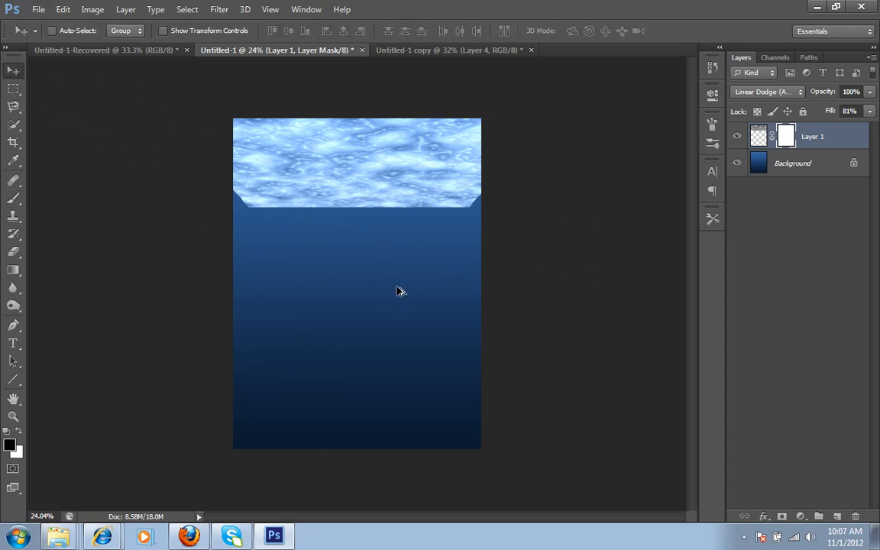
pyautogui.scroll(3, 399, 291)
pyautogui.scroll(2, 405, 203)
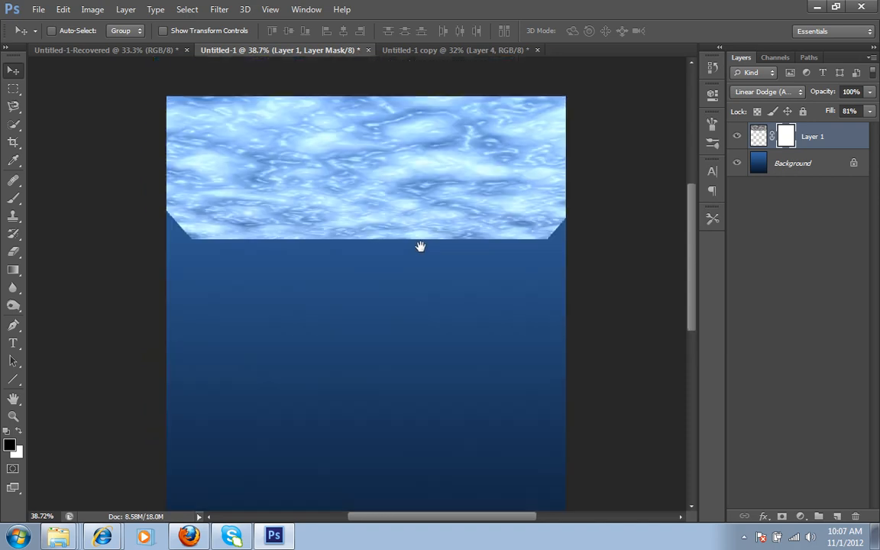
pyautogui.press('b')
pyautogui.press('[')
pyautogui.press('[')
pyautogui.press('[')
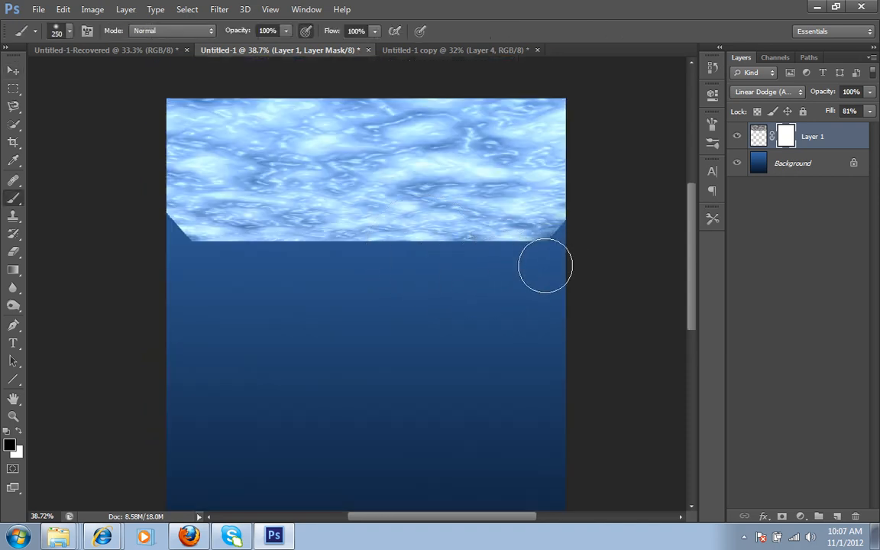
pyautogui.moveTo(550, 258)
pyautogui.mouseDown()
pyautogui.moveTo(506, 268)
pyautogui.moveTo(577, 253)
pyautogui.moveTo(546, 265)
pyautogui.moveTo(383, 269)
pyautogui.moveTo(520, 268)
pyautogui.moveTo(259, 269)
pyautogui.moveTo(167, 255)
pyautogui.moveTo(178, 264)
pyautogui.moveTo(152, 239)
pyautogui.moveTo(183, 271)
pyautogui.moveTo(216, 272)
pyautogui.moveTo(151, 241)
pyautogui.moveTo(215, 274)
pyautogui.moveTo(194, 265)
pyautogui.moveTo(305, 273)
pyautogui.moveTo(513, 260)
pyautogui.moveTo(261, 272)
pyautogui.moveTo(187, 265)
pyautogui.moveTo(274, 273)
pyautogui.moveTo(244, 273)
pyautogui.mouseUp()
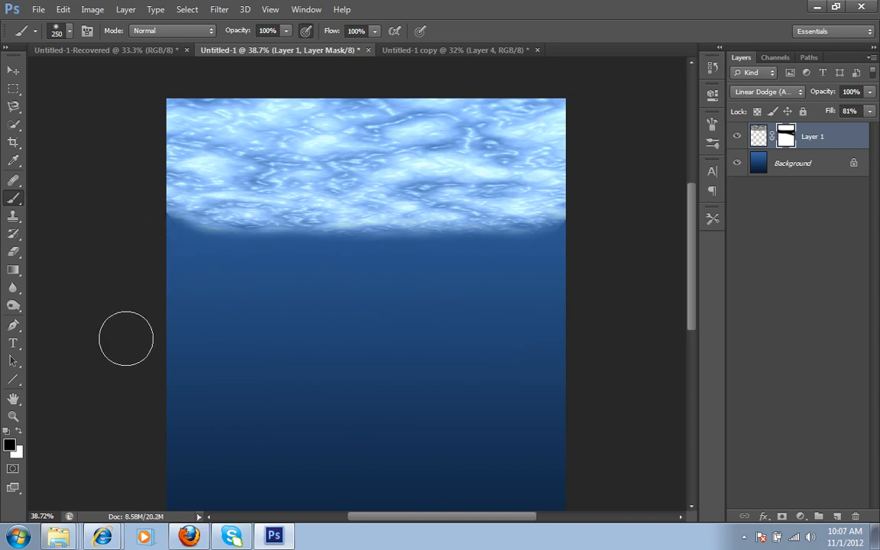
# Fade the clouds' lower edge further on the mask with black brushes of 500 to 1000 px, and set the layer's fill to 67%.
pyautogui.press(']')
pyautogui.press(']')
pyautogui.press(']')
pyautogui.press(']')
pyautogui.press(']')
pyautogui.press(']')
pyautogui.press(']')
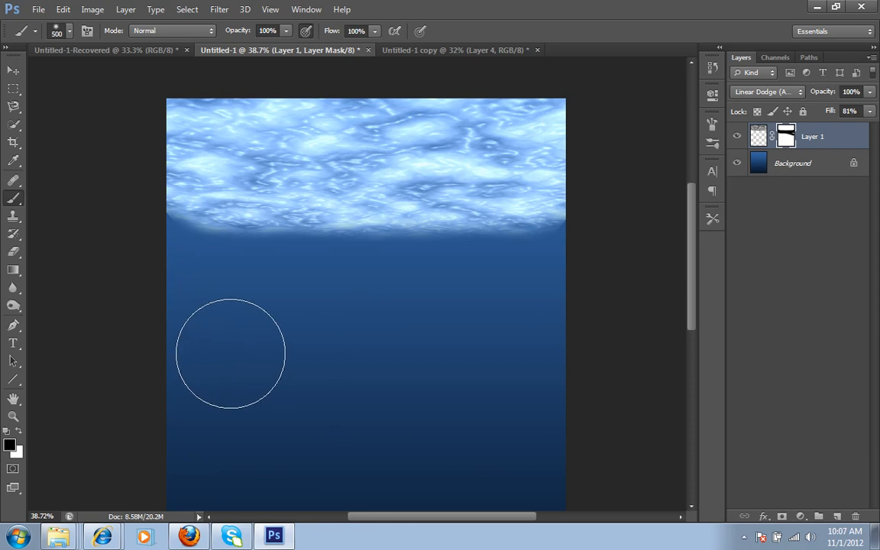
pyautogui.moveTo(186, 300)
pyautogui.mouseDown()
pyautogui.moveTo(171, 305)
pyautogui.moveTo(279, 324)
pyautogui.moveTo(330, 309)
pyautogui.moveTo(367, 321)
pyautogui.moveTo(575, 324)
pyautogui.moveTo(524, 339)
pyautogui.moveTo(484, 338)
pyautogui.moveTo(236, 320)
pyautogui.moveTo(182, 303)
pyautogui.moveTo(243, 313)
pyautogui.moveTo(485, 316)
pyautogui.moveTo(381, 354)
pyautogui.moveTo(329, 339)
pyautogui.moveTo(289, 351)
pyautogui.moveTo(361, 367)
pyautogui.moveTo(476, 362)
pyautogui.mouseUp()
pyautogui.press(']')
pyautogui.press(']')
pyautogui.press(']')
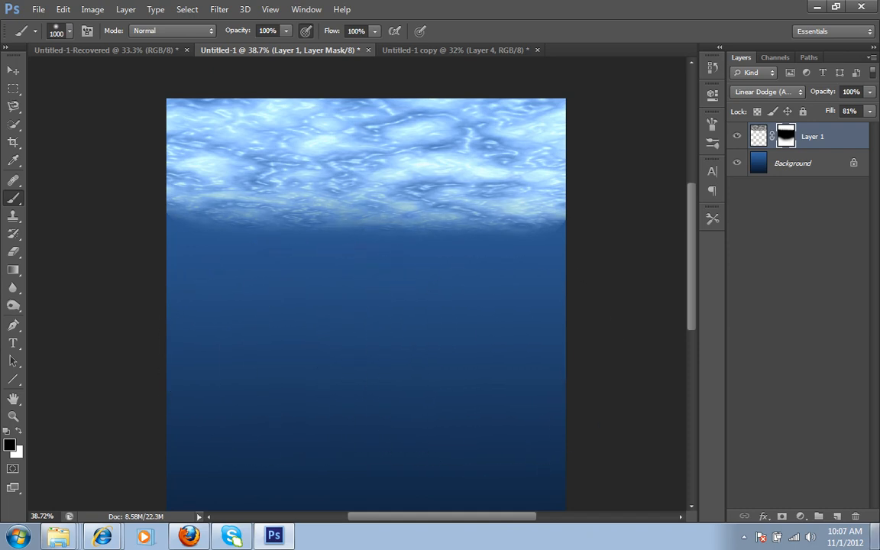
pyautogui.hotkey('ctrl', '0')
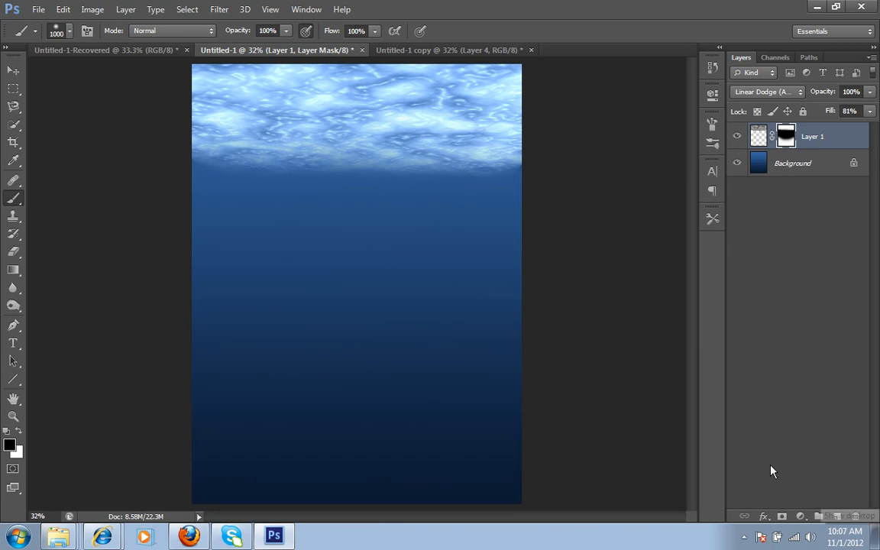
pyautogui.moveTo(830, 115); pyautogui.dragTo(818, 118)
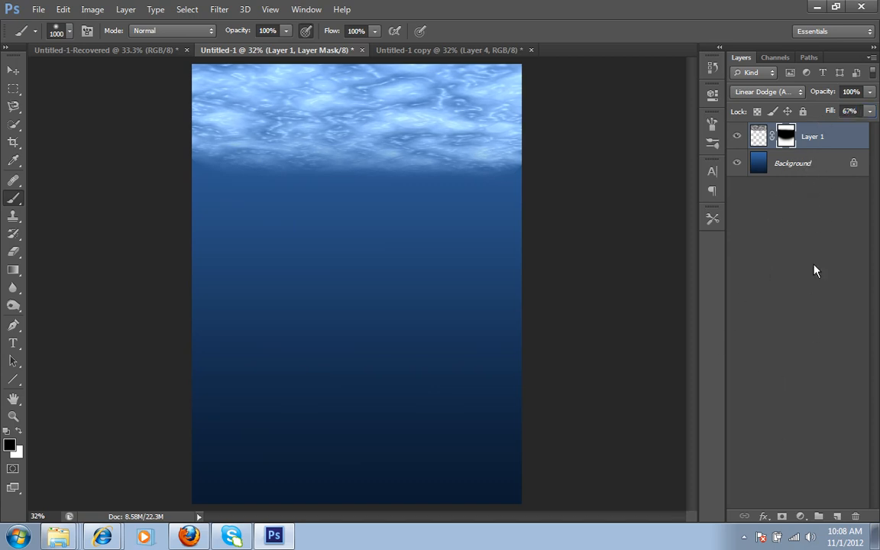
# Paint a white glow among the clouds on a new layer with soft dabs of 300 px, 400 px at 84% and 500 px at 71% opacity.
pyautogui.click(836, 518)
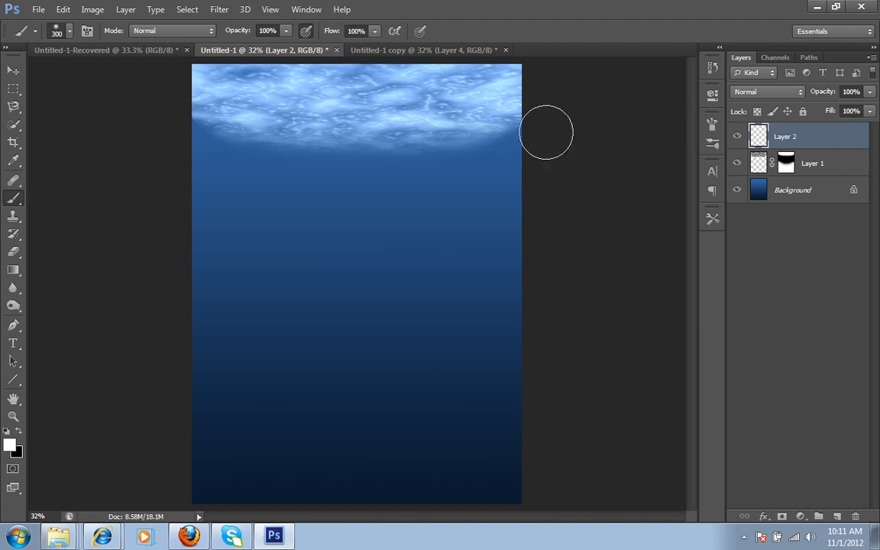
pyautogui.click(349, 95)
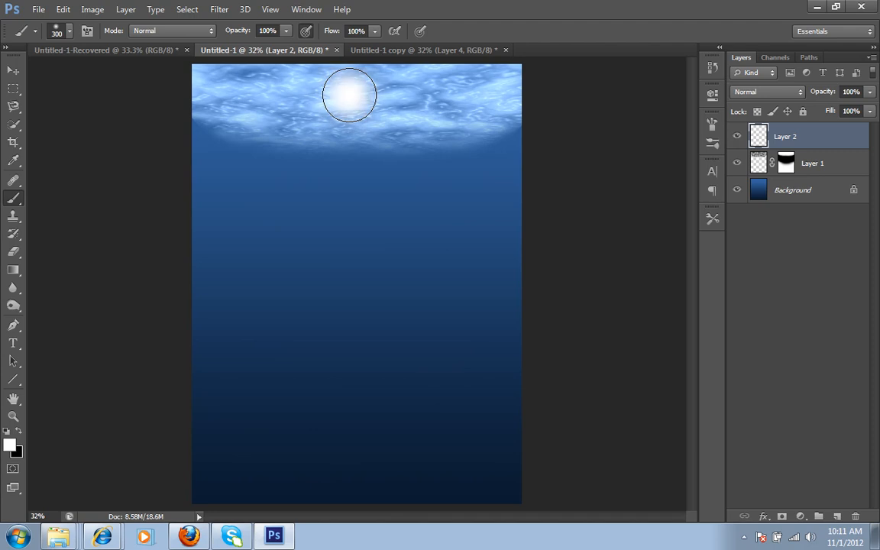
pyautogui.press(']')
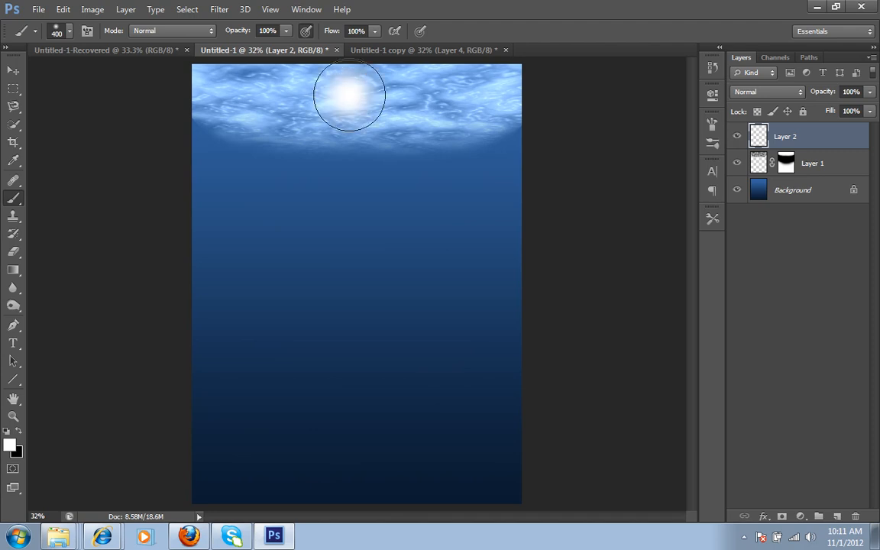
pyautogui.moveTo(246, 34); pyautogui.dragTo(236, 35)
pyautogui.click(348, 95)
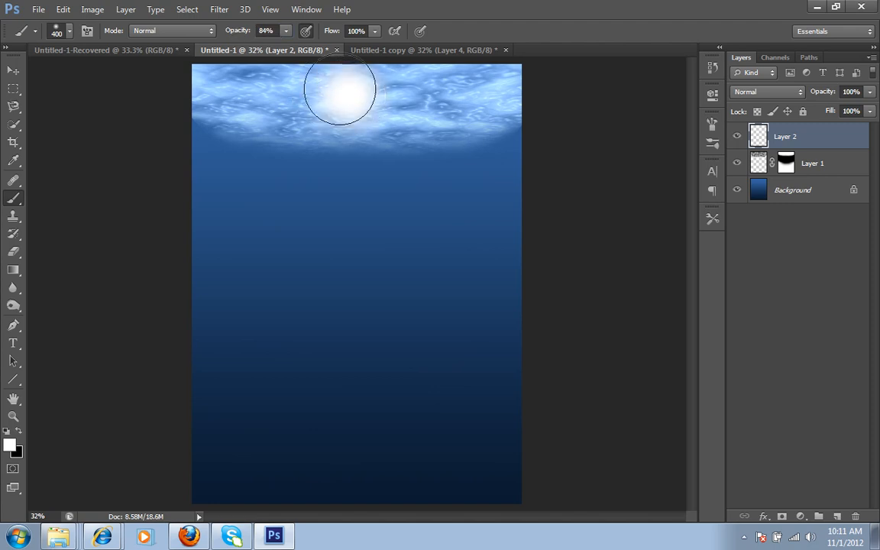
pyautogui.moveTo(246, 31); pyautogui.dragTo(236, 32)
pyautogui.press(']')
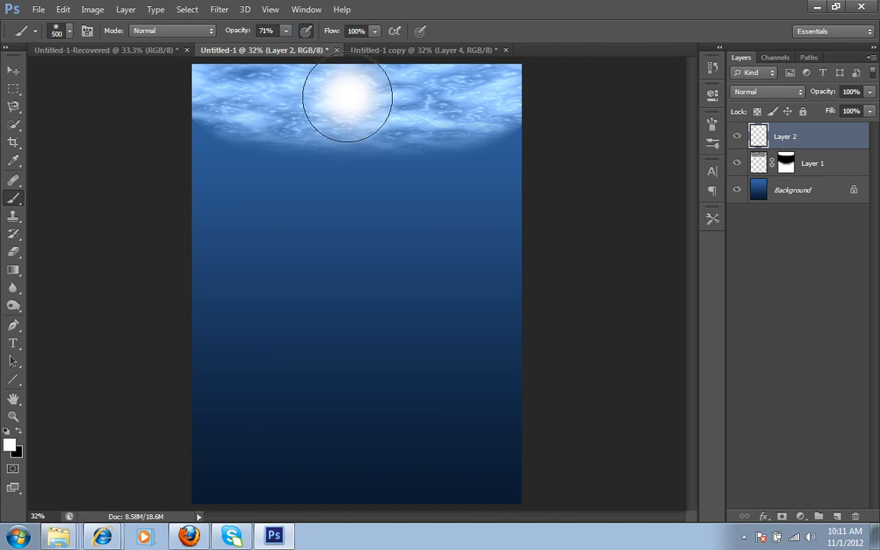
pyautogui.click(347, 98)
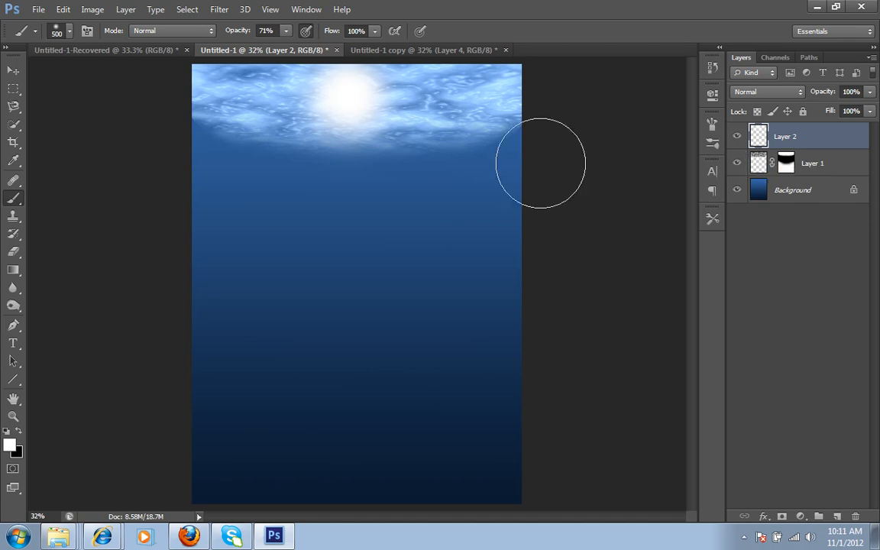
# Set the glow layer's blend mode to Overlay and squash its height to about 77%.
pyautogui.click(771, 93)
pyautogui.click(760, 271)
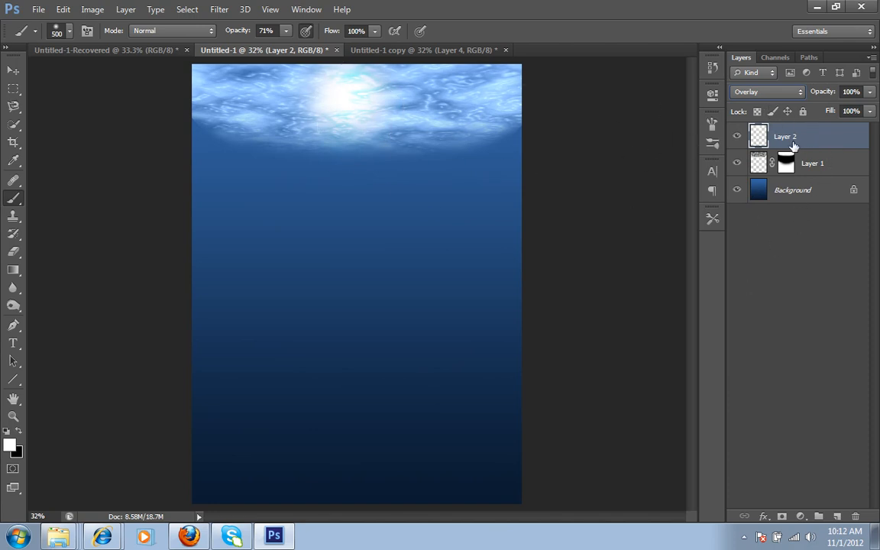
pyautogui.hotkey('ctrl', 't')
pyautogui.moveTo(351, 183); pyautogui.dragTo(351, 155)
pyautogui.moveTo(379, 102)
pyautogui.mouseDown()
pyautogui.moveTo(382, 115)
pyautogui.moveTo(382, 107)
pyautogui.mouseUp()
pyautogui.press('Down')
pyautogui.press('Down')
pyautogui.press('Down')
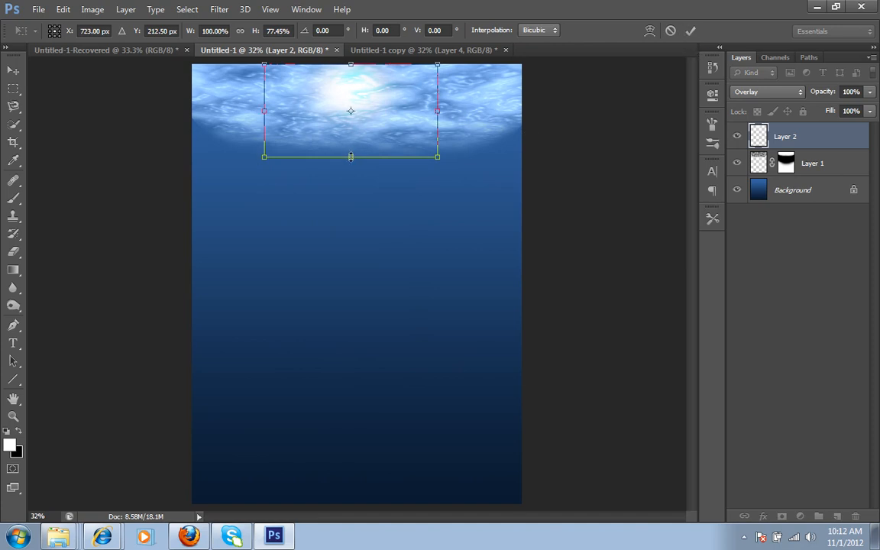
pyautogui.click(689, 36)
pyautogui.press('b')
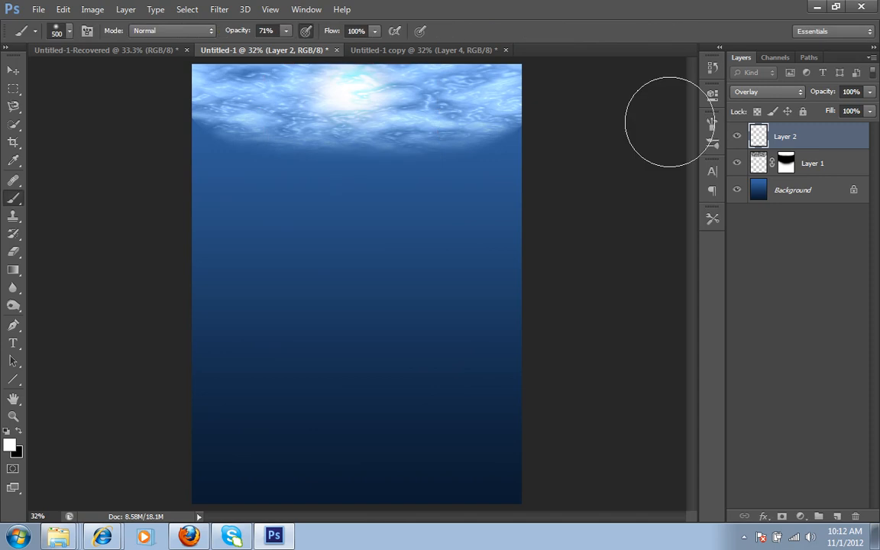
# Darken the canvas's two side edges on a new layer using a soft black 700 px brush at 22% opacity.
pyautogui.click(836, 516)
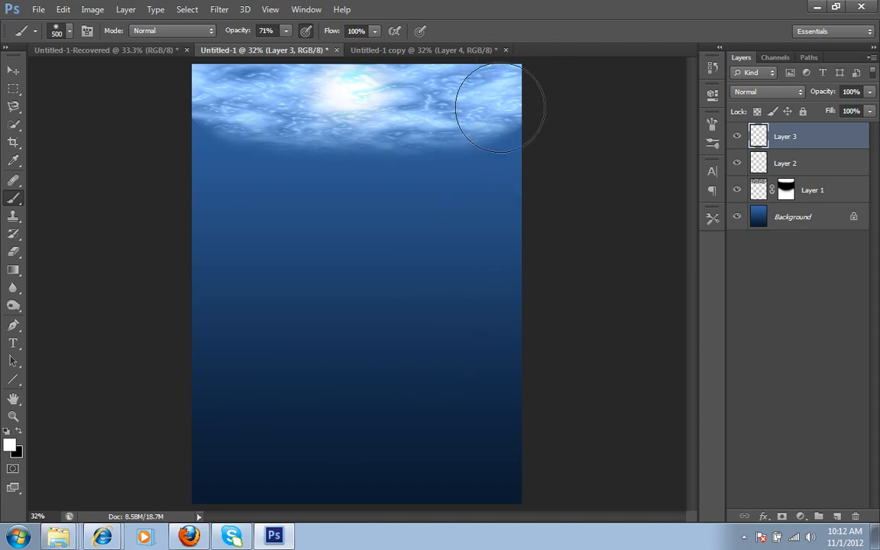
pyautogui.click(19, 430)
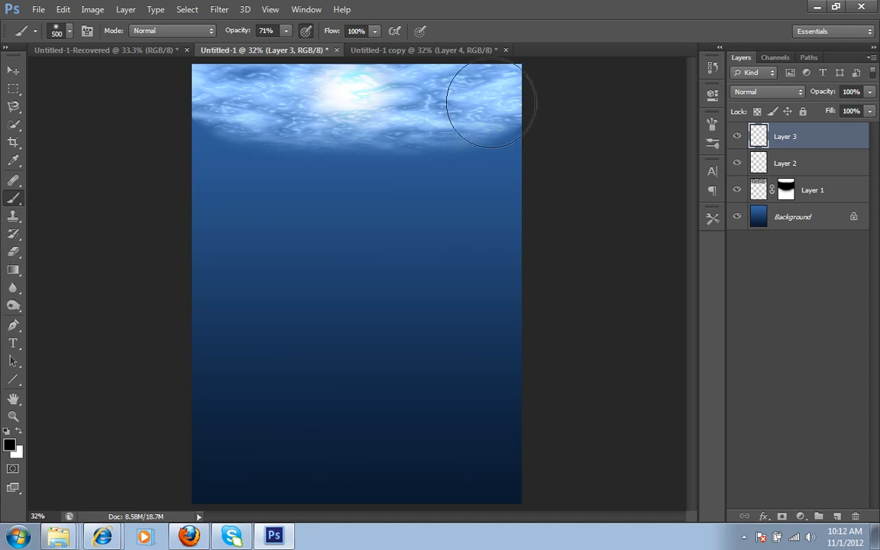
pyautogui.press(']')
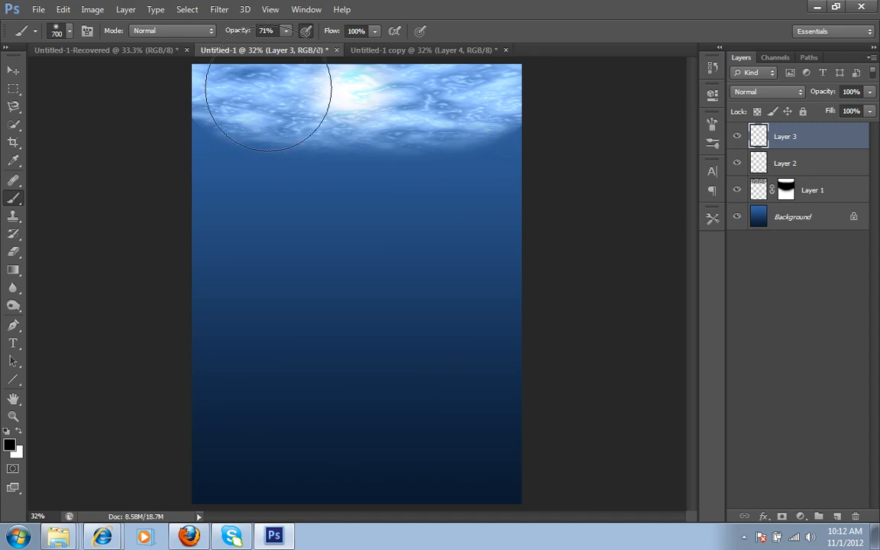
pyautogui.moveTo(238, 32); pyautogui.dragTo(214, 32)
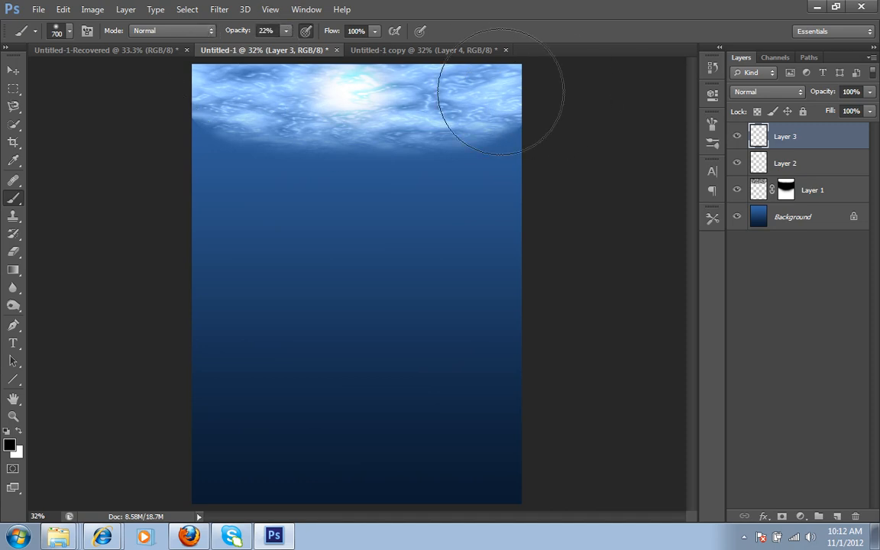
pyautogui.moveTo(533, 68)
pyautogui.mouseDown()
pyautogui.moveTo(576, 128)
pyautogui.moveTo(574, 183)
pyautogui.mouseUp()
pyautogui.moveTo(158, 88)
pyautogui.mouseDown()
pyautogui.moveTo(147, 259)
pyautogui.moveTo(155, 172)
pyautogui.moveTo(137, 107)
pyautogui.moveTo(133, 190)
pyautogui.moveTo(151, 407)
pyautogui.mouseUp()
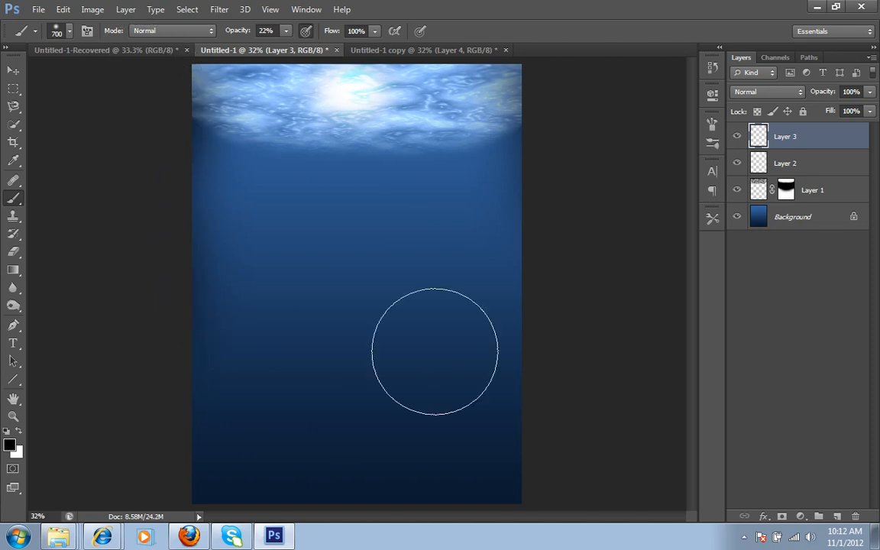
# Darken the canvas's right edge and the top edge of the water surface further with the soft black 700 px brush at 22% opacity.
pyautogui.moveTo(587, 165)
pyautogui.mouseDown()
pyautogui.moveTo(575, 245)
pyautogui.moveTo(575, 380)
pyautogui.moveTo(580, 196)
pyautogui.moveTo(564, 120)
pyautogui.mouseUp()
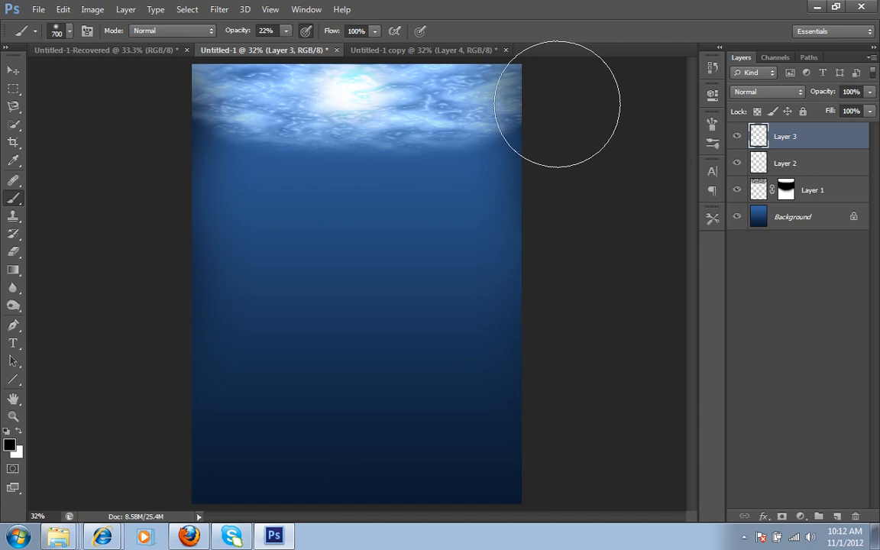
pyautogui.scroll(2, 456, 234)
pyautogui.scroll(5, 463, 260)
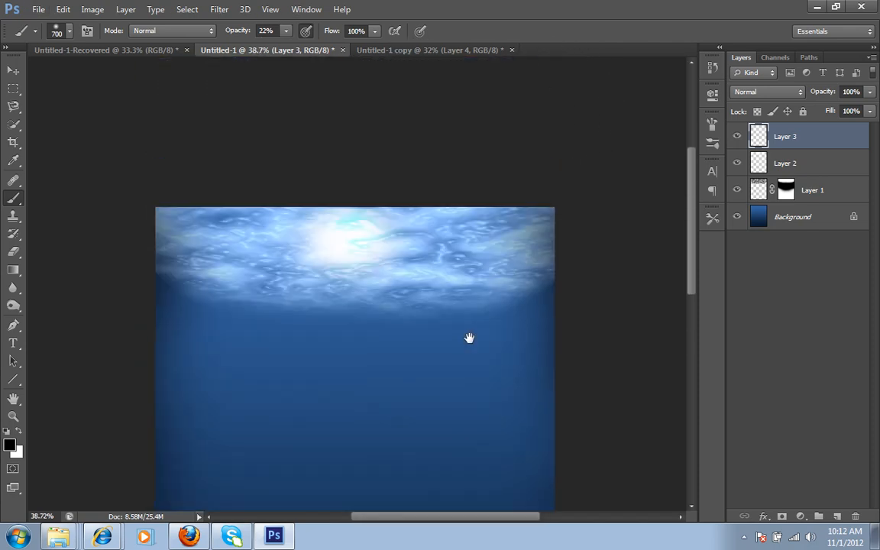
pyautogui.moveTo(498, 161)
pyautogui.mouseDown()
pyautogui.moveTo(344, 155)
pyautogui.moveTo(295, 171)
pyautogui.moveTo(225, 169)
pyautogui.mouseUp()
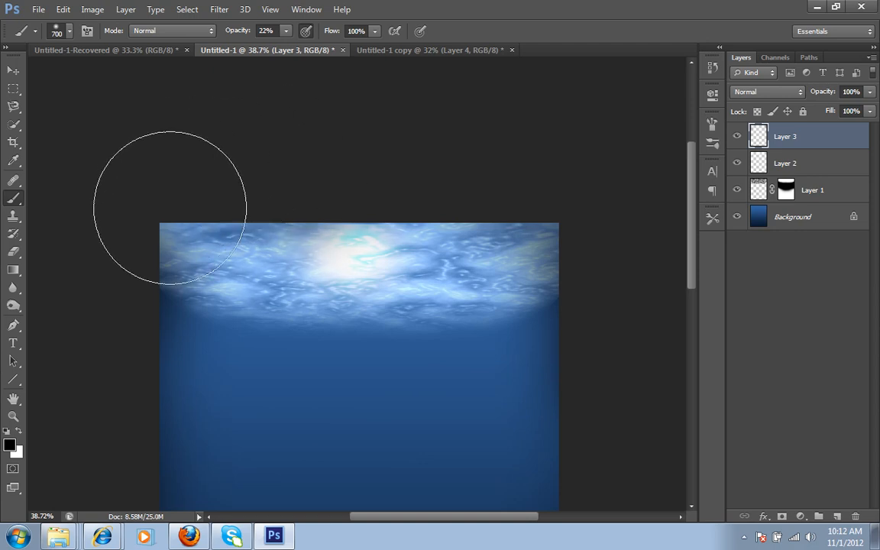
# Lower the brush opacity to 15% and softly darken the water surface and the canvas's right edge down its length.
pyautogui.moveTo(233, 32); pyautogui.dragTo(230, 34)
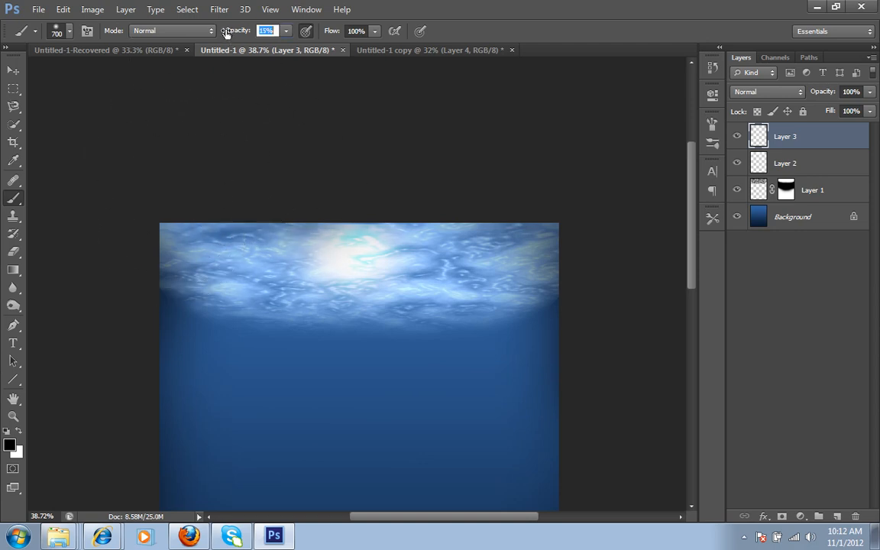
pyautogui.moveTo(215, 231)
pyautogui.mouseDown()
pyautogui.moveTo(517, 231)
pyautogui.moveTo(531, 278)
pyautogui.mouseUp()
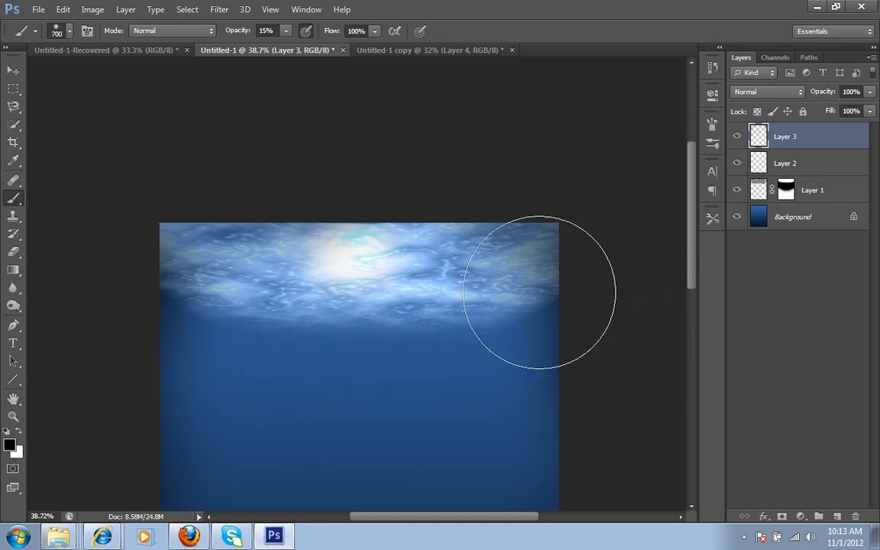
pyautogui.moveTo(601, 352); pyautogui.dragTo(597, 189)
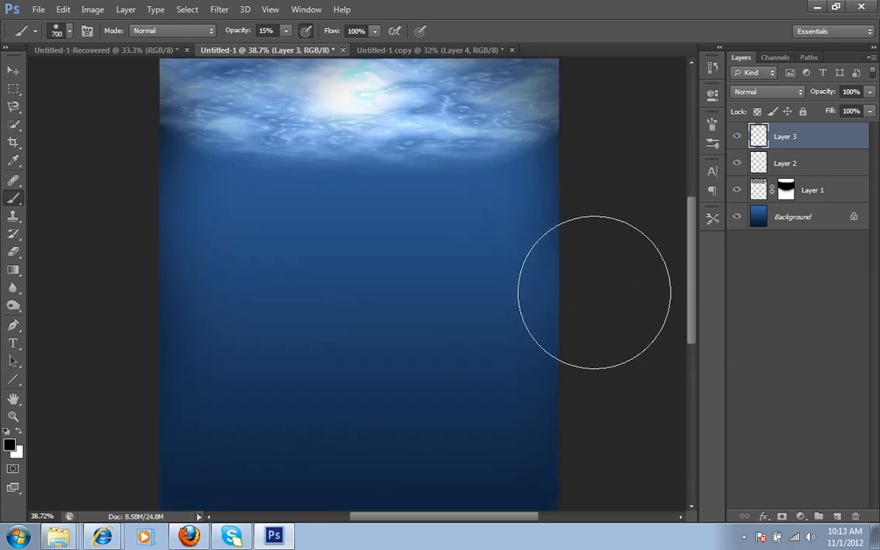
pyautogui.moveTo(585, 308); pyautogui.dragTo(565, 257)
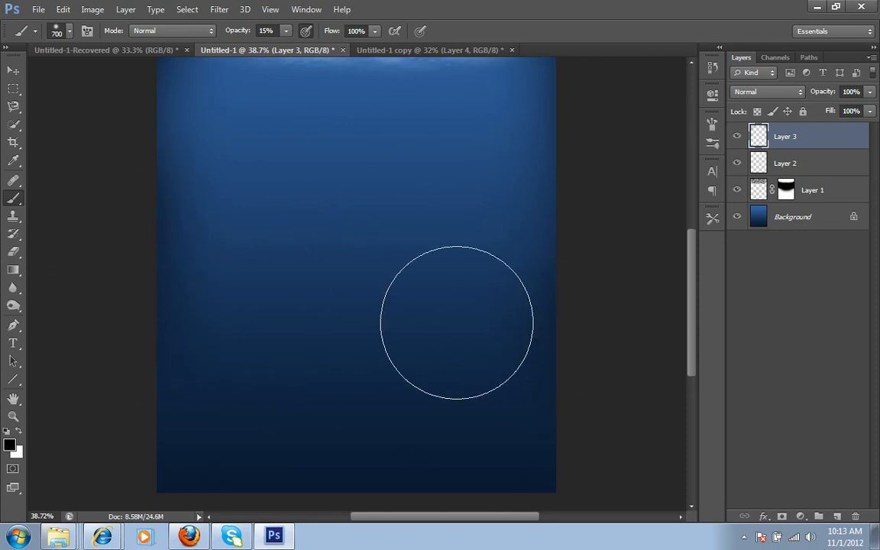
pyautogui.scroll(-1, 457, 322)
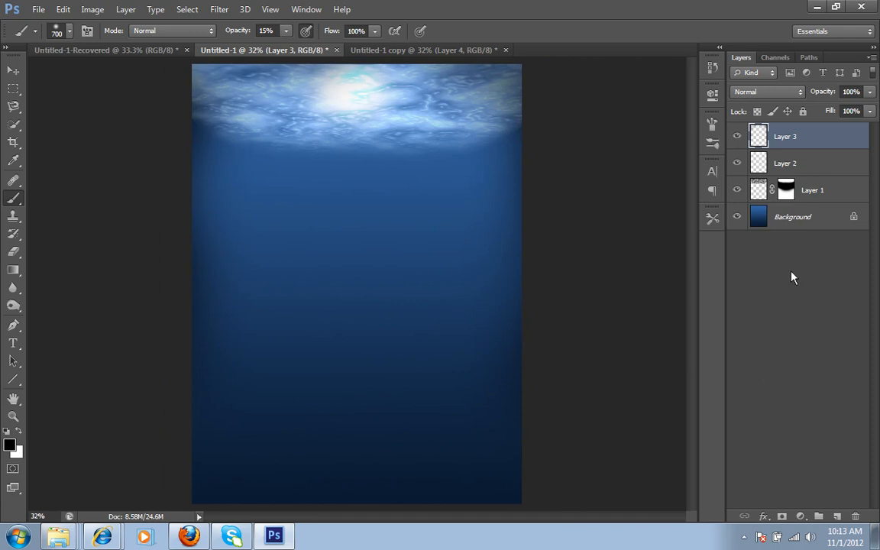
# Add a new layer and make a rectangular selection across the full width of the canvas's upper part, to just past mid-height.
pyautogui.click(838, 518)
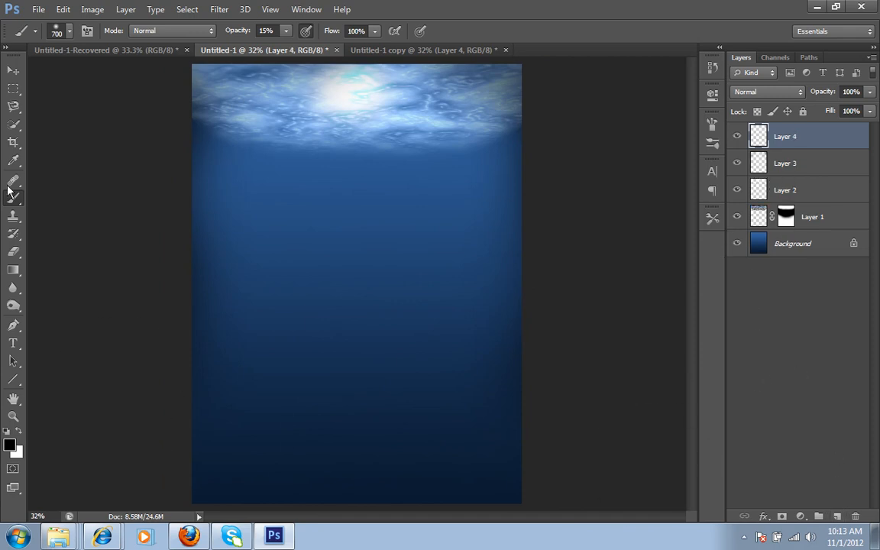
pyautogui.click(15, 90)
pyautogui.moveTo(179, 58); pyautogui.dragTo(187, 69)
pyautogui.click(187, 78)
pyautogui.moveTo(187, 63); pyautogui.dragTo(527, 315)
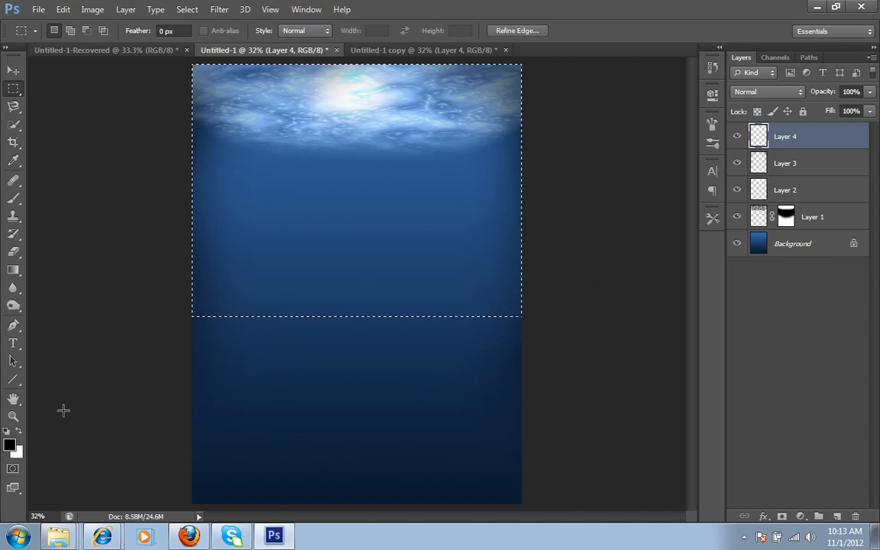
# Swap the foreground colour to white and render Clouds inside the selection.
pyautogui.press('x')
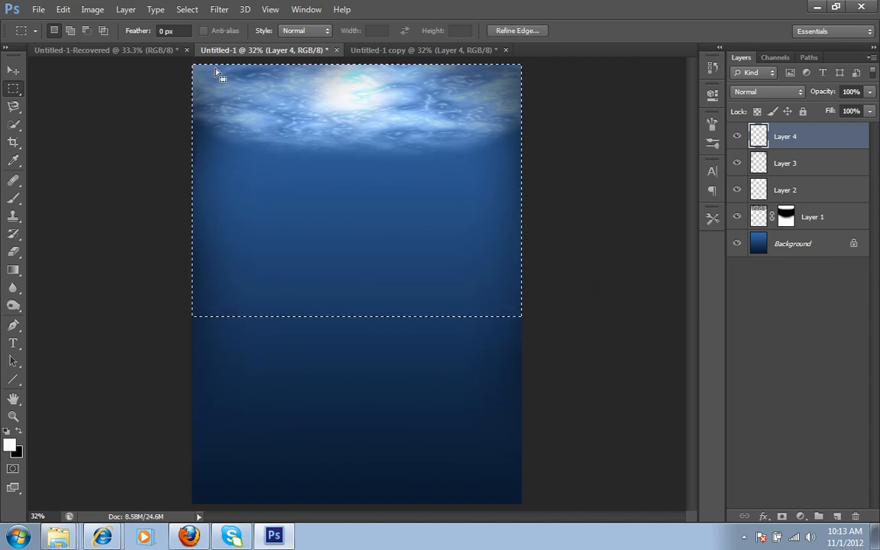
pyautogui.click(219, 10)
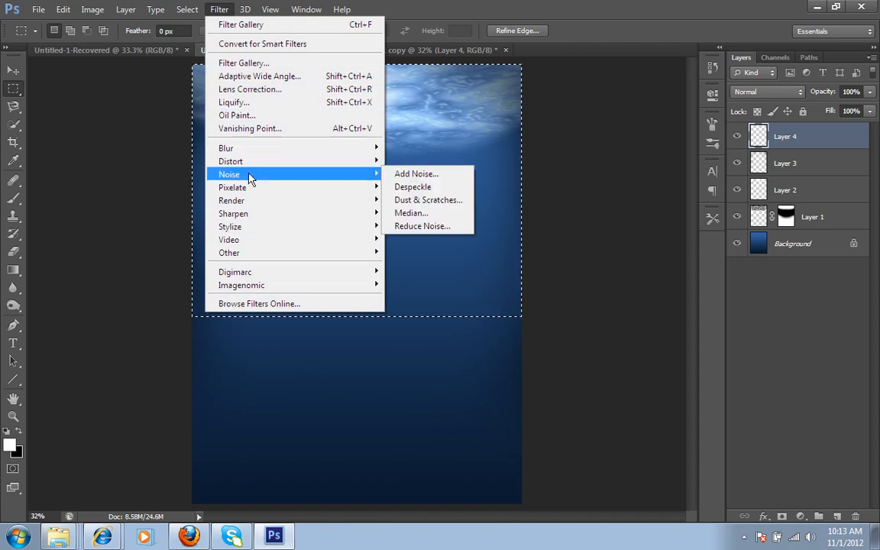
pyautogui.moveTo(372, 201)
pyautogui.click(400, 201)
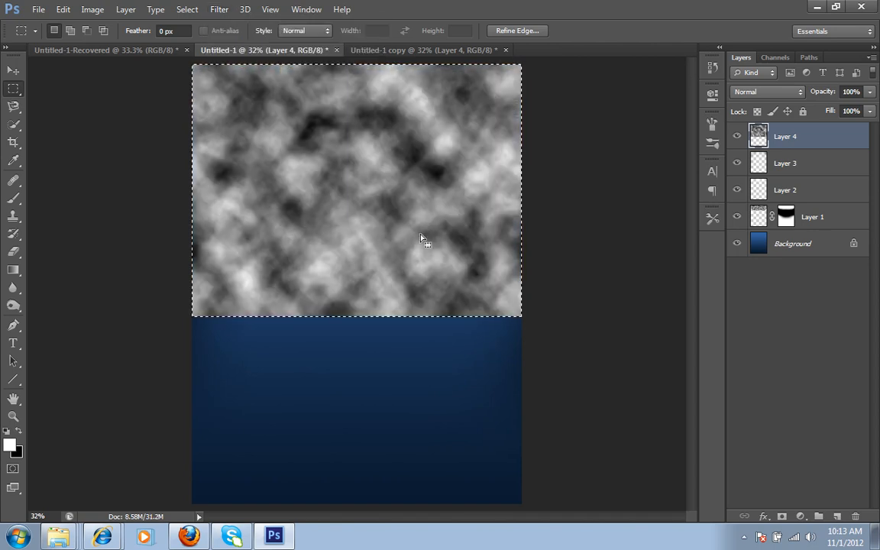
# Turn the new clouds into pure black and white with a Threshold level of about 128, and remove the selection.
pyautogui.click(85, 12)
pyautogui.moveTo(127, 50)
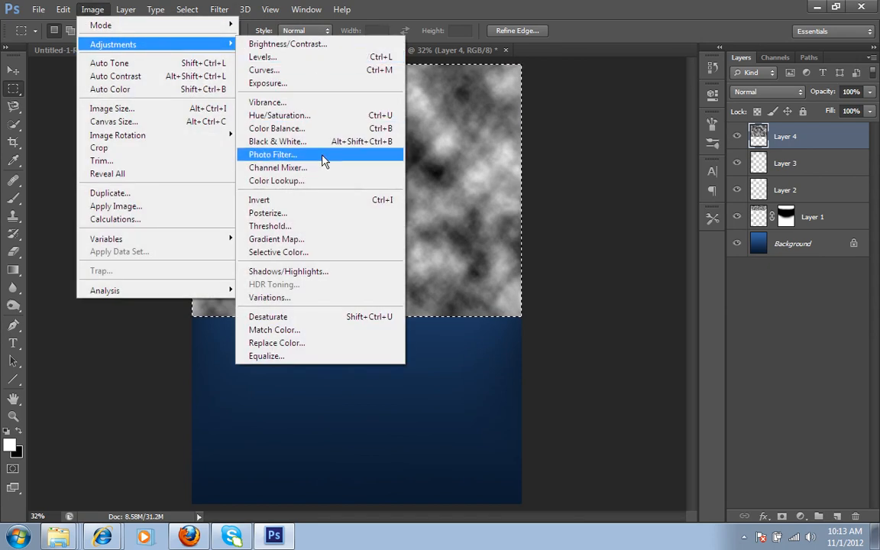
pyautogui.click(308, 228)
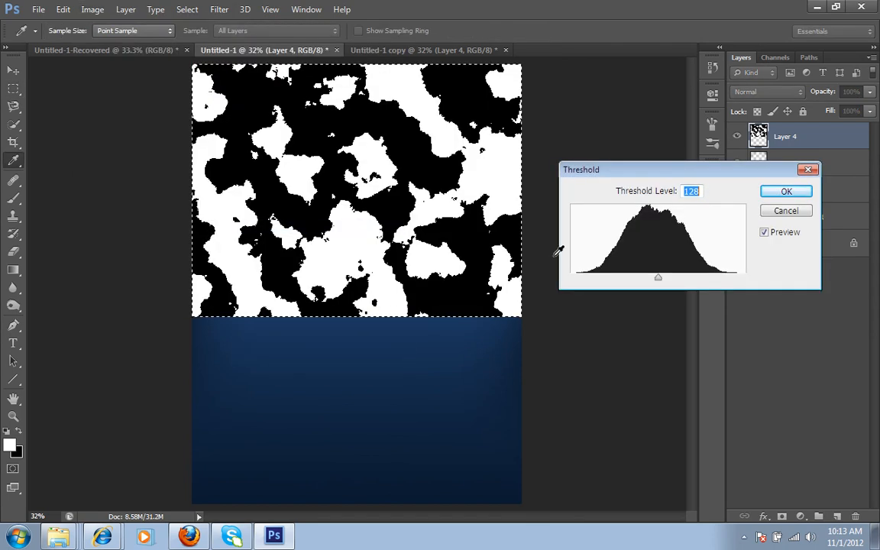
pyautogui.moveTo(659, 280)
pyautogui.mouseDown()
pyautogui.moveTo(672, 283)
pyautogui.moveTo(643, 287)
pyautogui.moveTo(651, 288)
pyautogui.mouseUp()
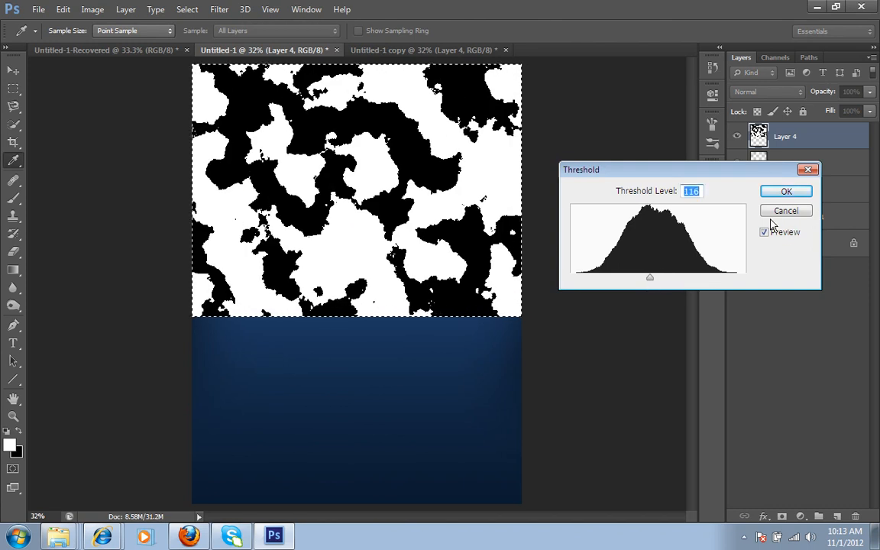
pyautogui.moveTo(650, 279); pyautogui.dragTo(659, 281)
pyautogui.click(779, 192)
pyautogui.press('m')
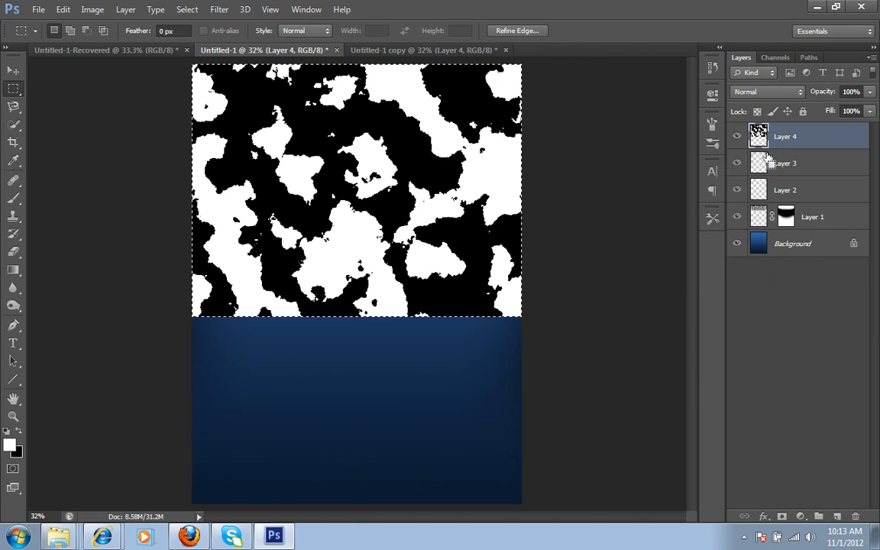
pyautogui.hotkey('ctrl', 'd')
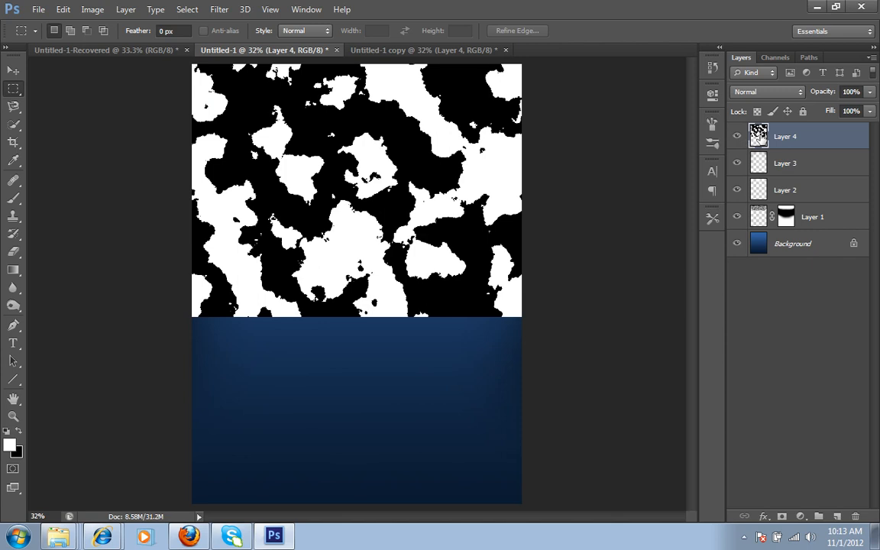
# Apply a Radial Blur to the black-and-white layer with amount 70, Zoom method, Good quality and the blur centre at the top middle.
pyautogui.click(220, 9)
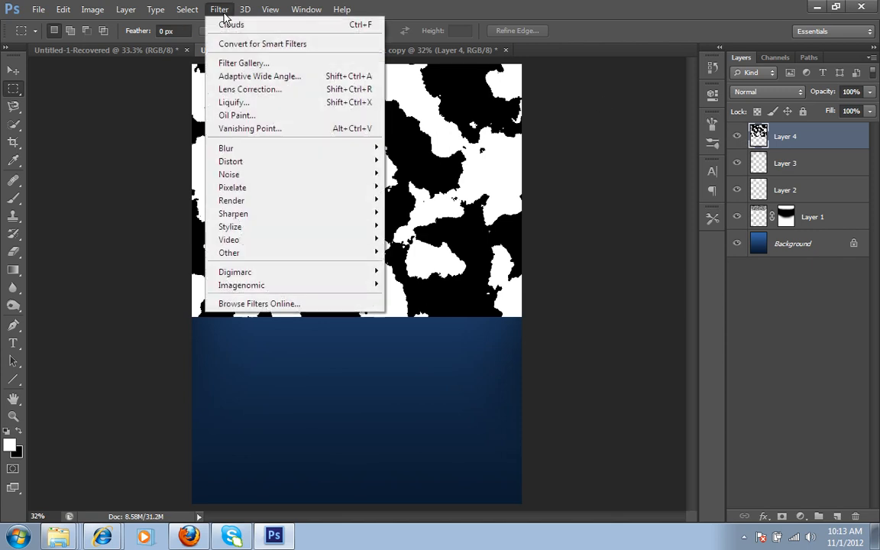
pyautogui.moveTo(229, 148)
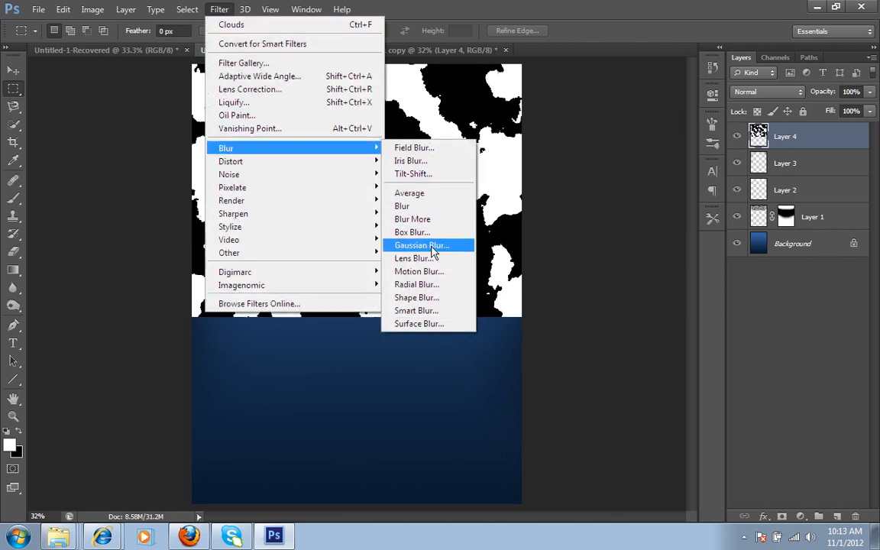
pyautogui.click(416, 284)
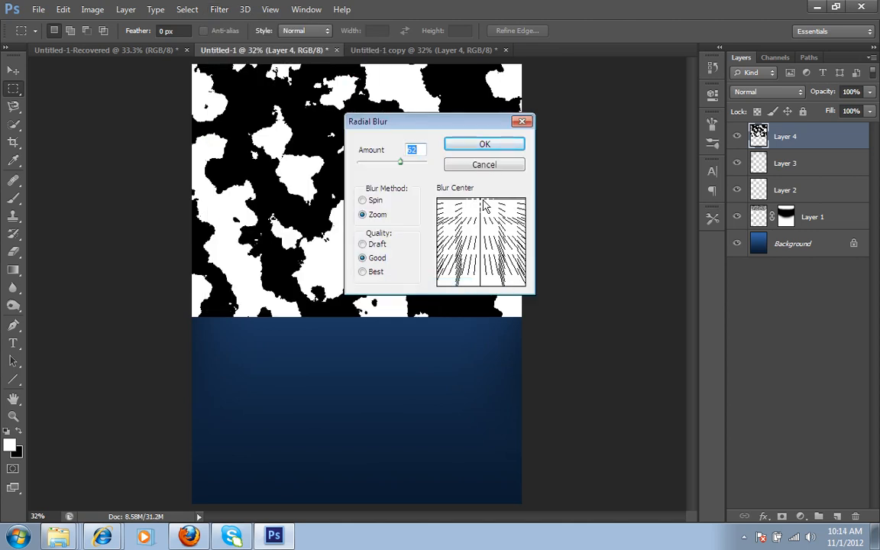
pyautogui.moveTo(474, 203); pyautogui.dragTo(482, 201)
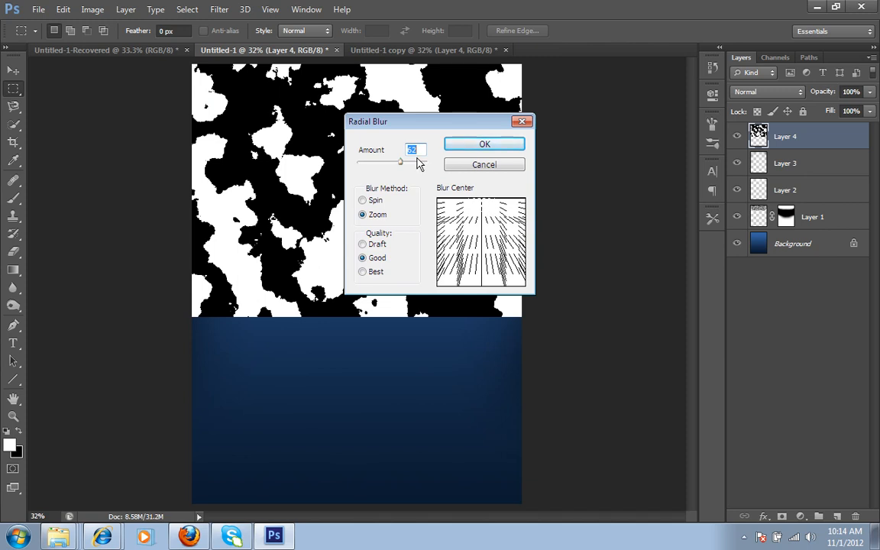
pyautogui.write('70')
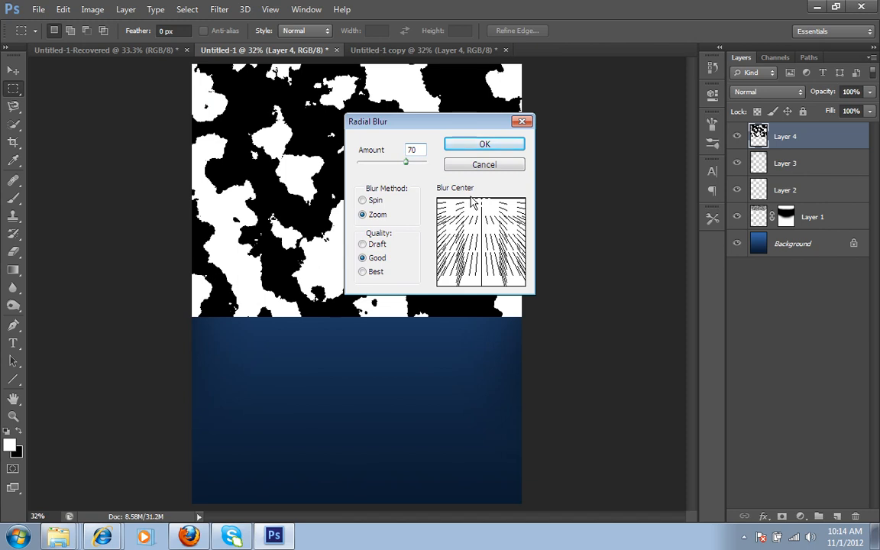
pyautogui.click(496, 146)
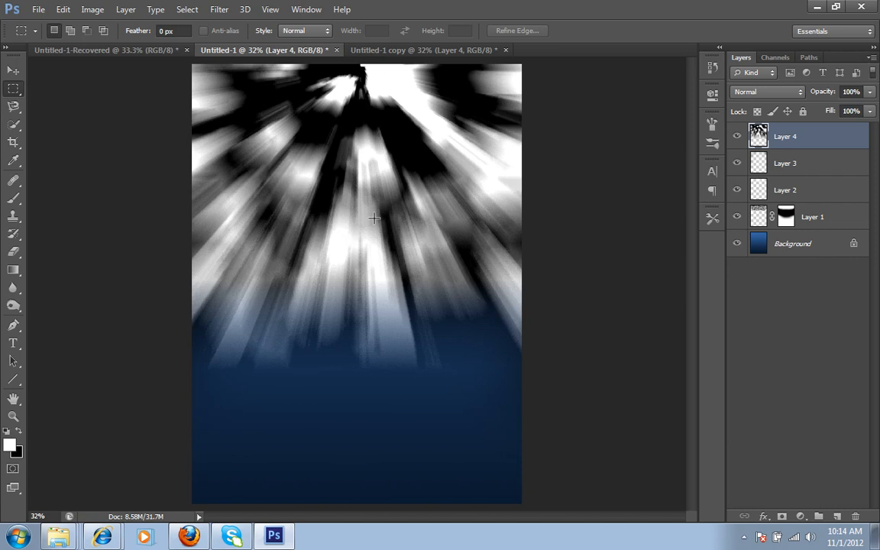
# Repeat the same Radial Blur three more times to smooth and lengthen the light rays.
pyautogui.click(219, 9)
pyautogui.click(229, 24)
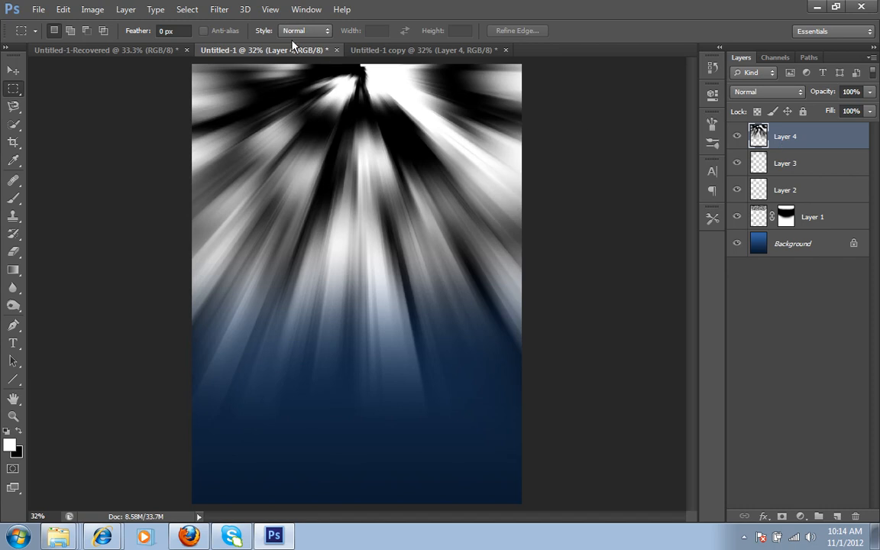
pyautogui.click(220, 11)
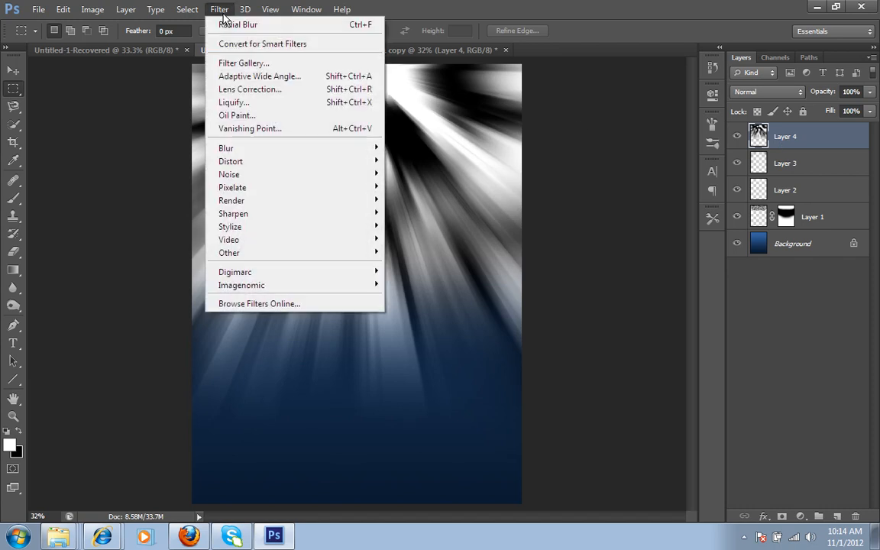
pyautogui.click(222, 23)
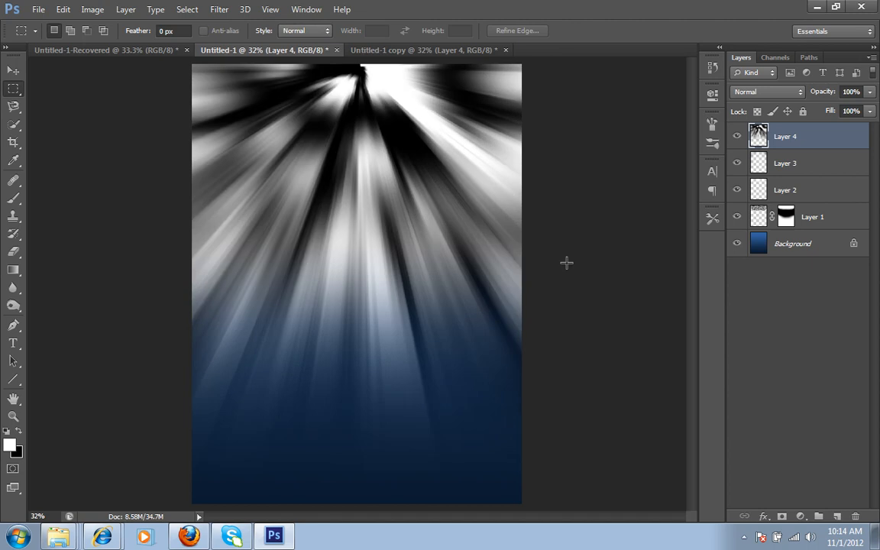
pyautogui.hotkey('ctrl', 'f')
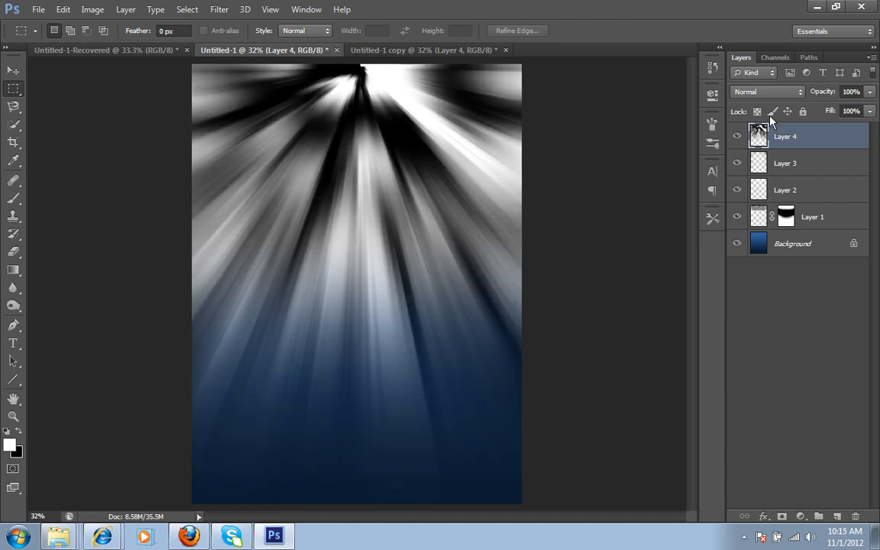
# Set the rays layer to Color Dodge, add a layer mask to it, and reduce its fill to 43%.
pyautogui.click(791, 92)
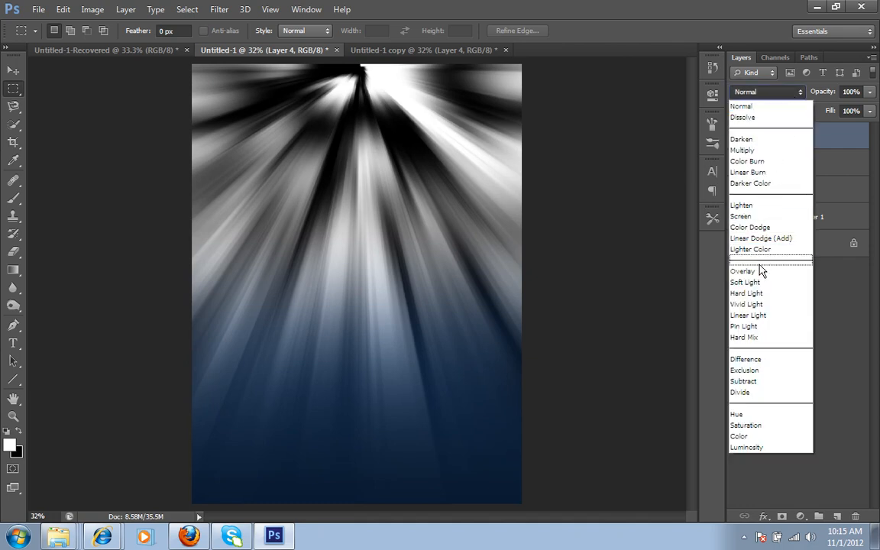
pyautogui.click(774, 229)
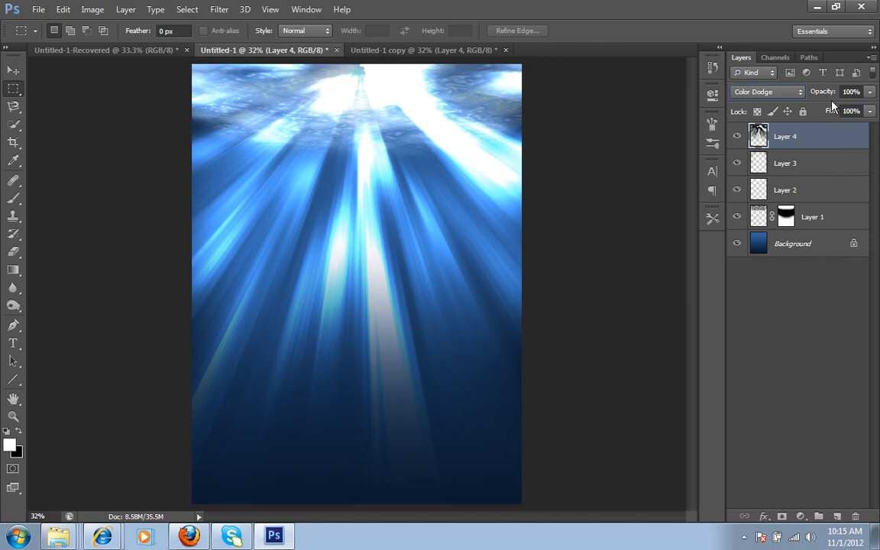
pyautogui.click(781, 516)
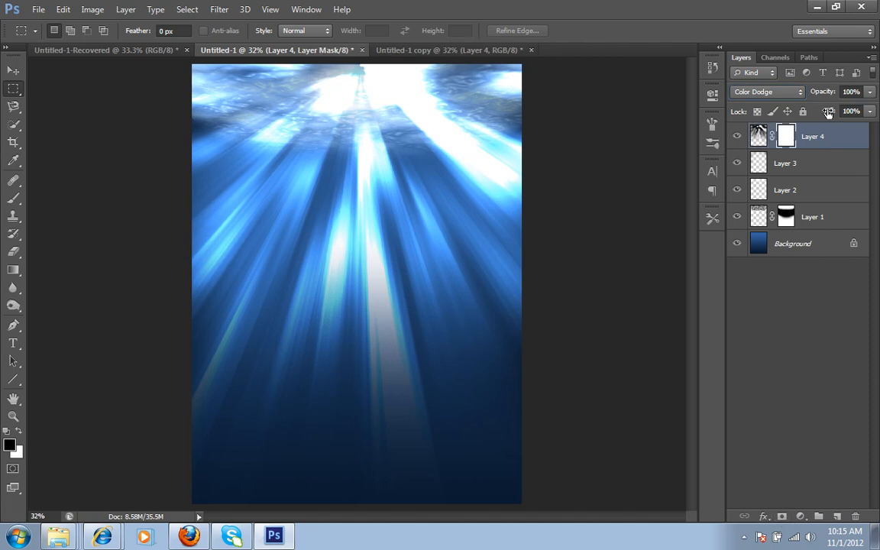
pyautogui.click(759, 138)
pyautogui.moveTo(832, 113); pyautogui.dragTo(792, 117)
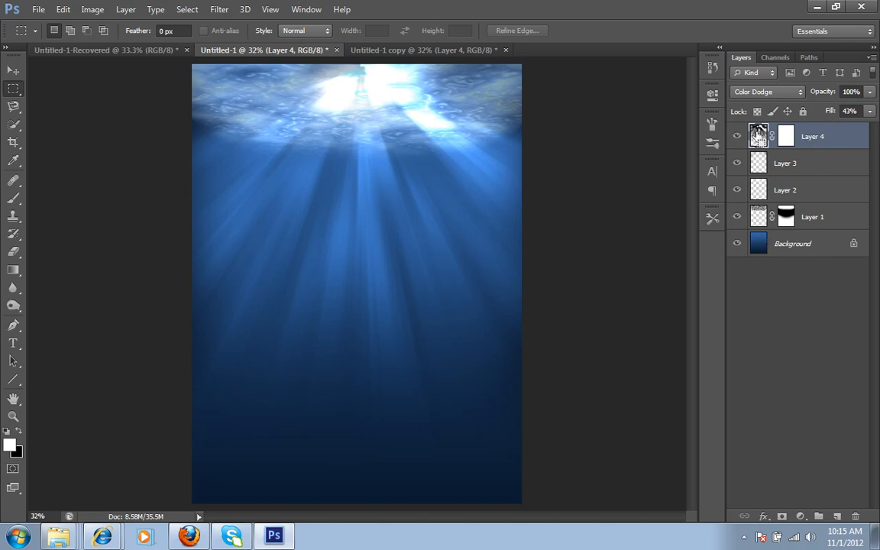
# Stretch the light rays layer downward to 116% height and reduce its fill to 36%.
pyautogui.hotkey('ctrl', 't')
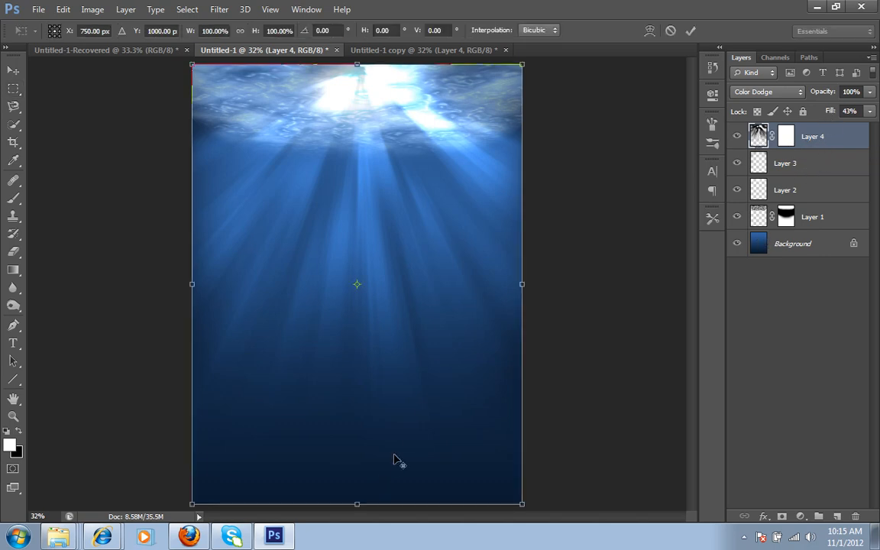
pyautogui.scroll(-2, 395, 460)
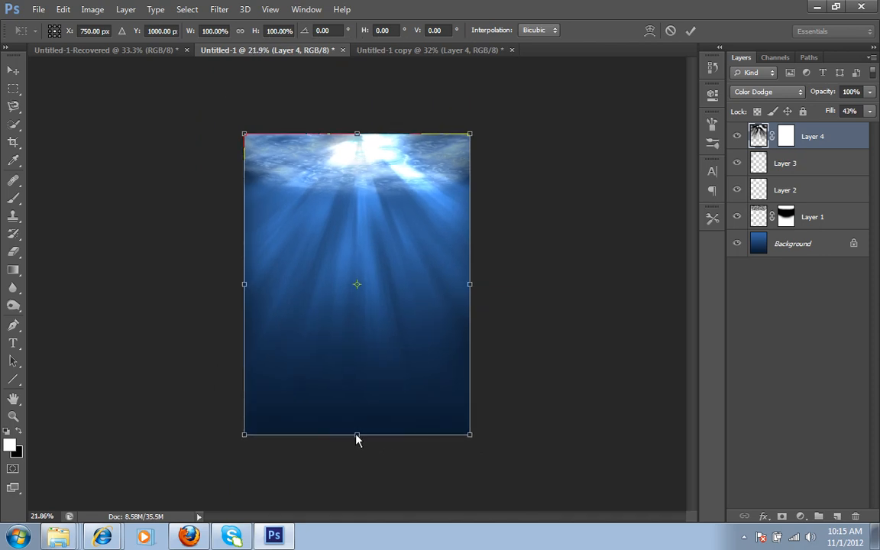
pyautogui.moveTo(357, 434); pyautogui.dragTo(355, 482)
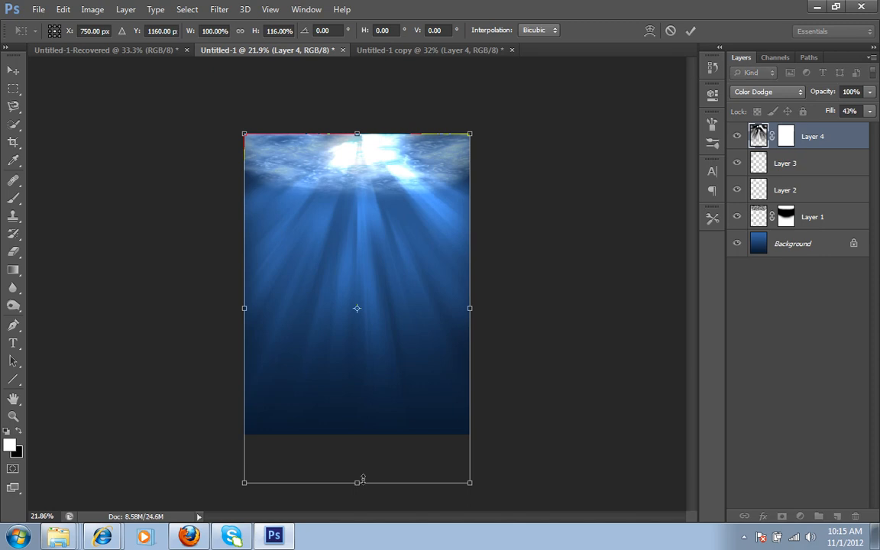
pyautogui.click(689, 31)
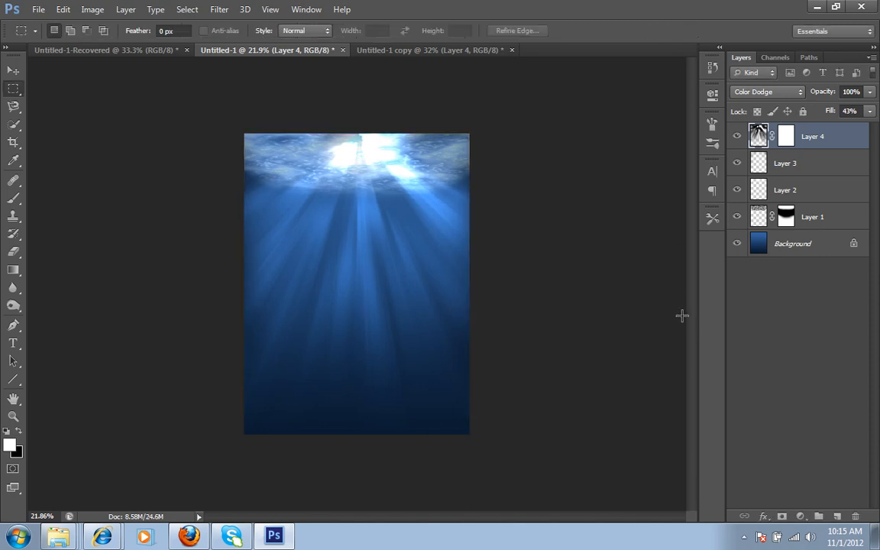
pyautogui.hotkey('ctrl', '0')
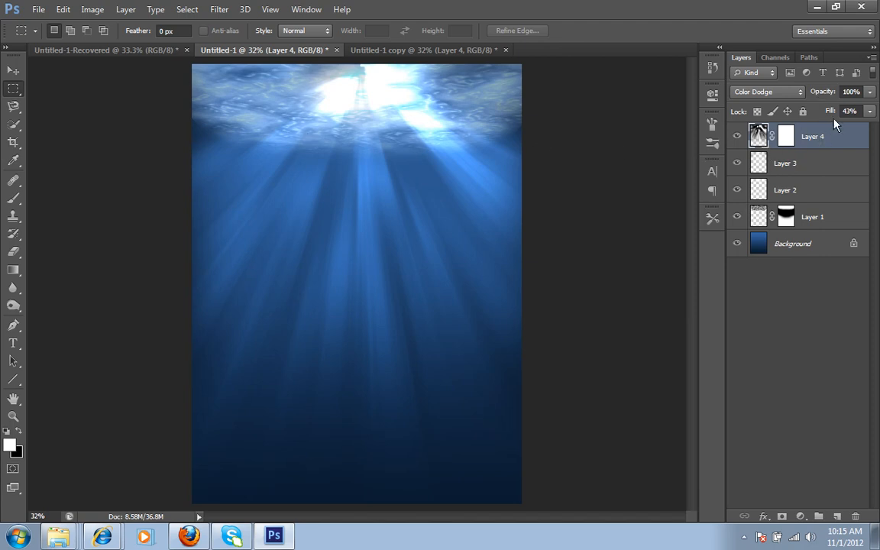
pyautogui.moveTo(832, 113); pyautogui.dragTo(826, 115)
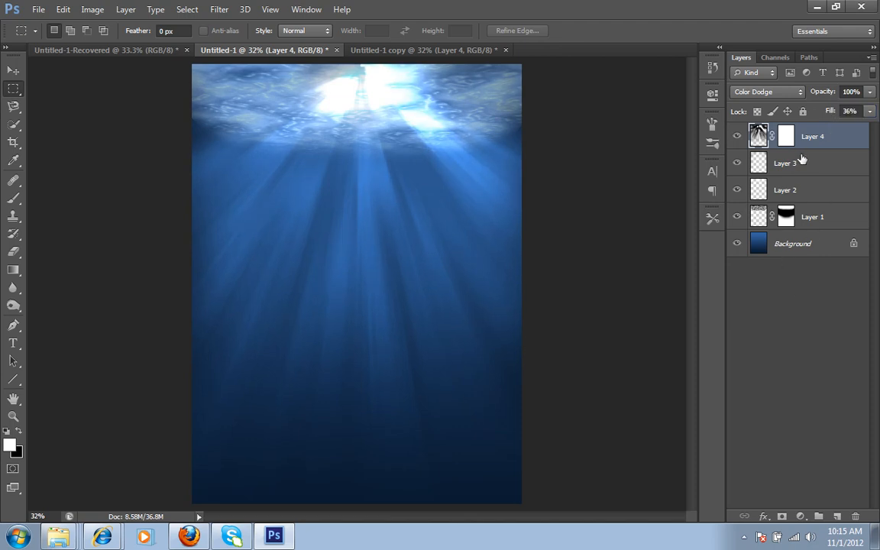
# Paint black on the rays layer's mask with a 700 px brush at 80% opacity to fade the outer rays near the surface.
pyautogui.click(785, 138)
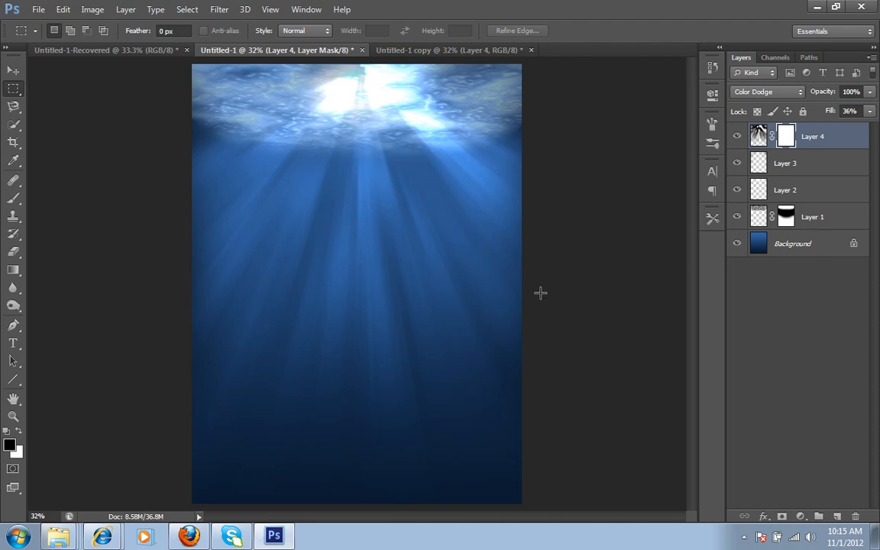
pyautogui.press('b')
pyautogui.moveTo(230, 34); pyautogui.dragTo(313, 39)
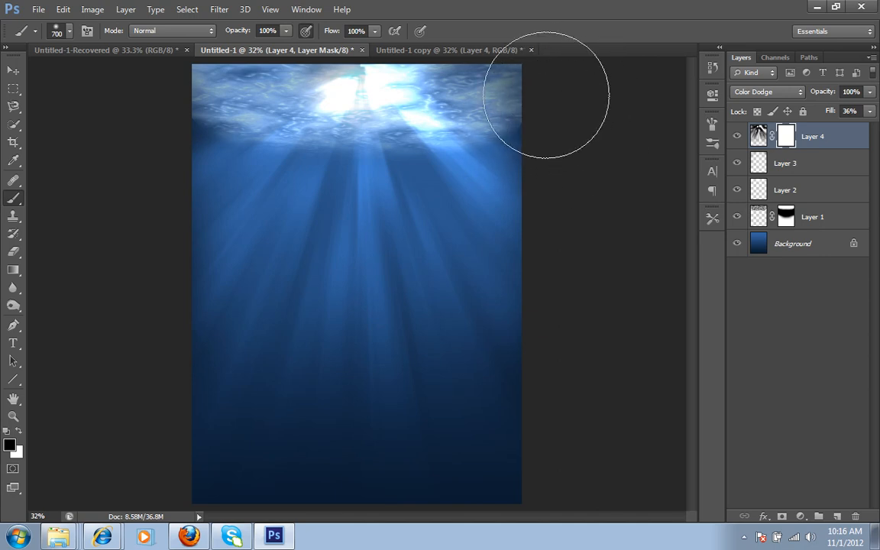
pyautogui.moveTo(233, 32); pyautogui.dragTo(244, 34)
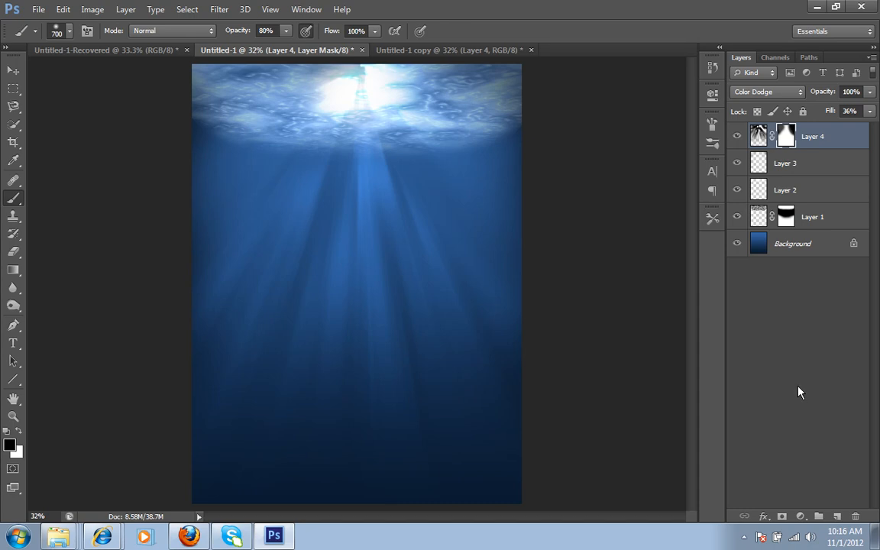
pyautogui.hotkey('ctrl', '2')
pyautogui.press('x')
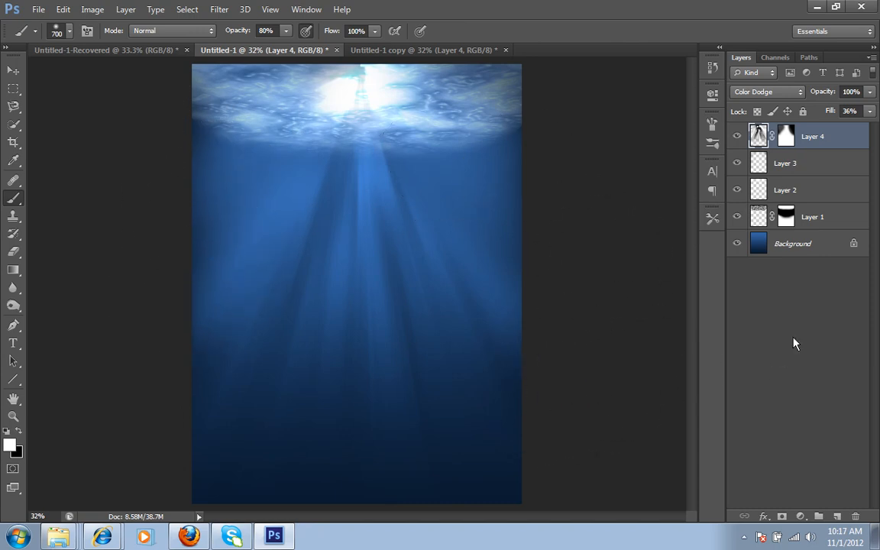
# Duplicate the water surface layer, Layer 1, and move the copy to the bottom of the canvas.
pyautogui.click(811, 221)
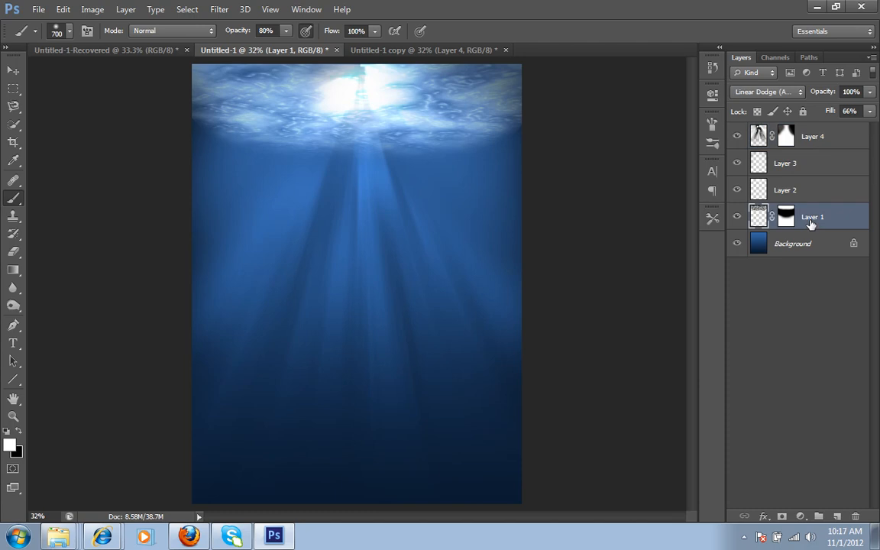
pyautogui.hotkey('ctrl', 'j')
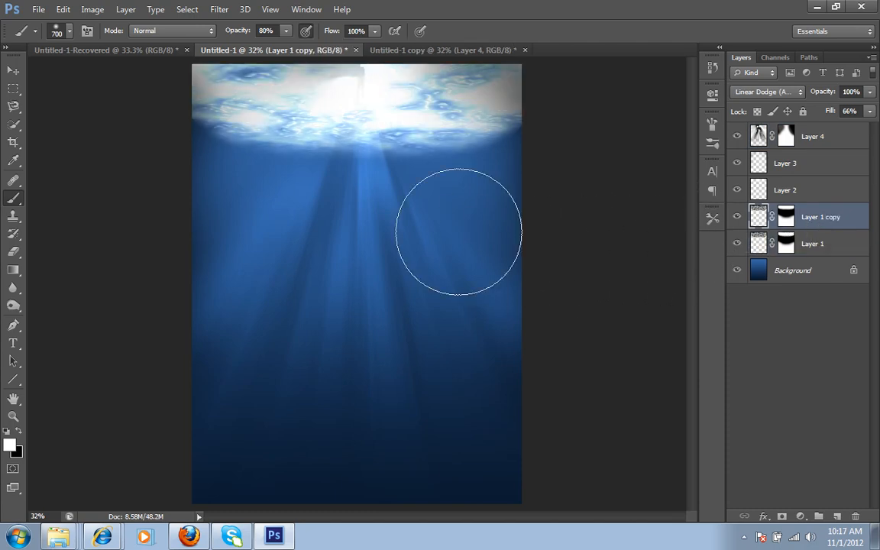
pyautogui.press('v')
pyautogui.moveTo(372, 151); pyautogui.dragTo(377, 478)
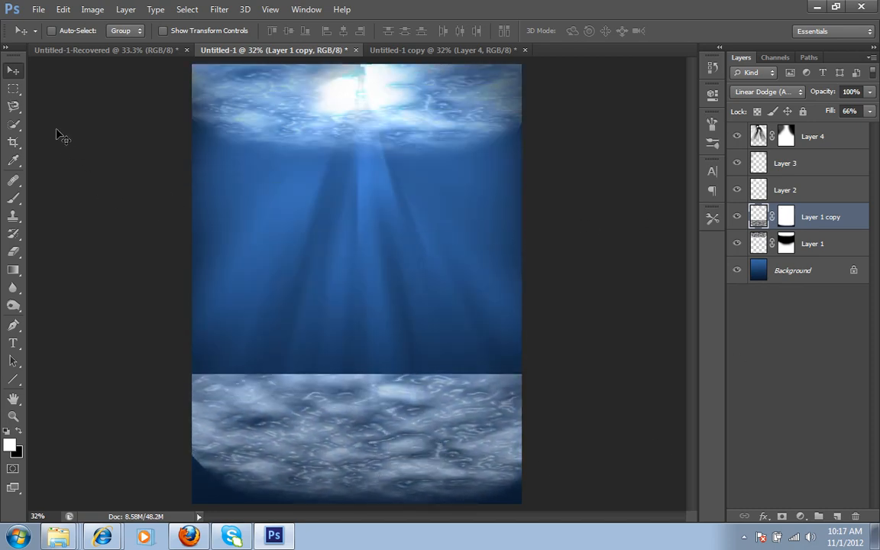
# Flip the water surface copy vertically and squash it from above to about 60% height as a seabed.
pyautogui.click(62, 10)
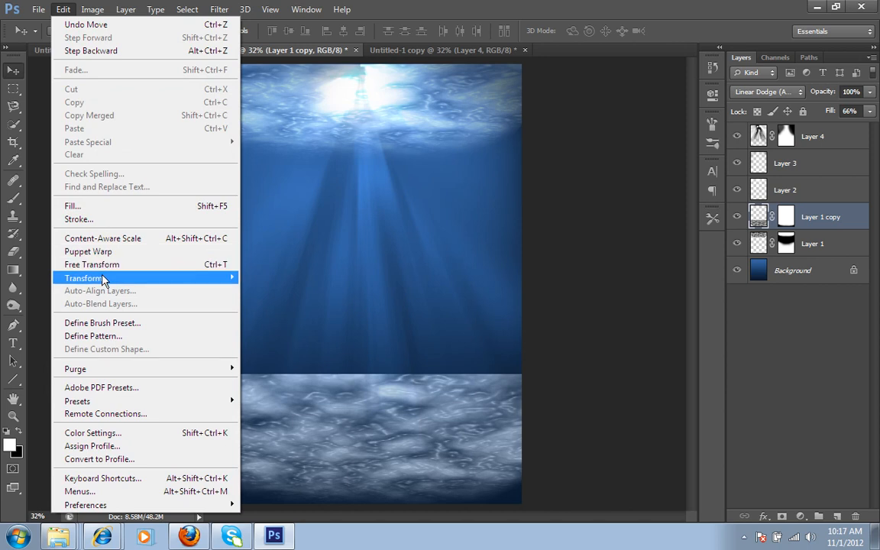
pyautogui.moveTo(103, 279)
pyautogui.click(297, 441)
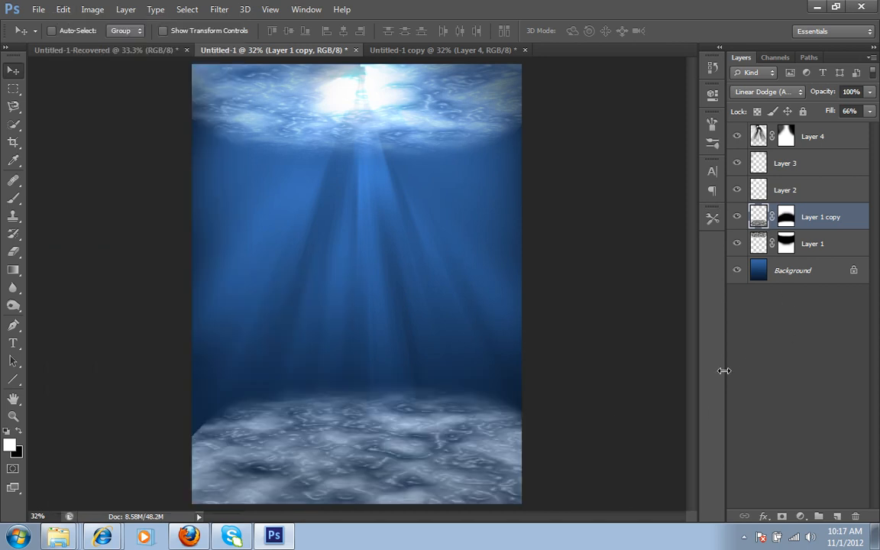
pyautogui.hotkey('ctrl', 't')
pyautogui.moveTo(371, 374); pyautogui.dragTo(373, 433)
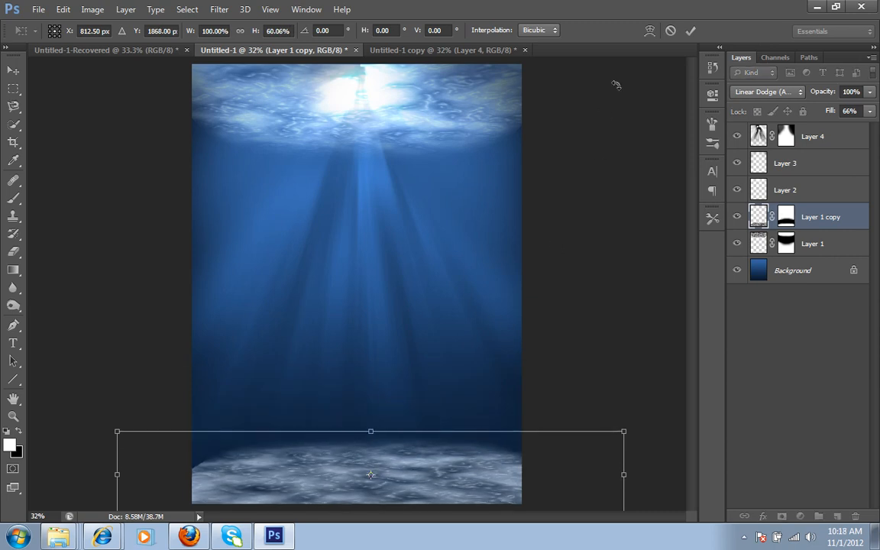
pyautogui.click(691, 31)
# Soften the hard left edge of the seabed by painting black on its mask with a 300 px brush at 100% opacity.
pyautogui.click(785, 222)
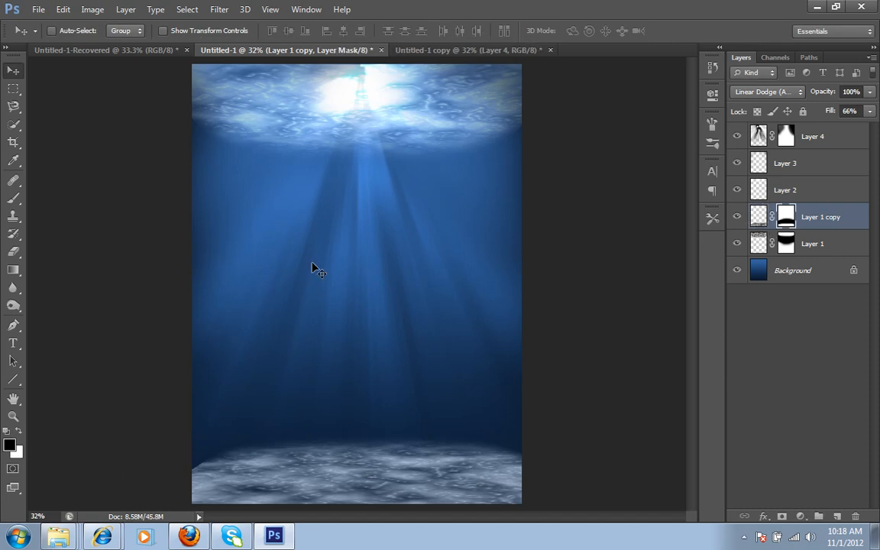
pyautogui.scroll(4, 300, 340)
pyautogui.moveTo(351, 354); pyautogui.dragTo(403, 209)
pyautogui.press('b')
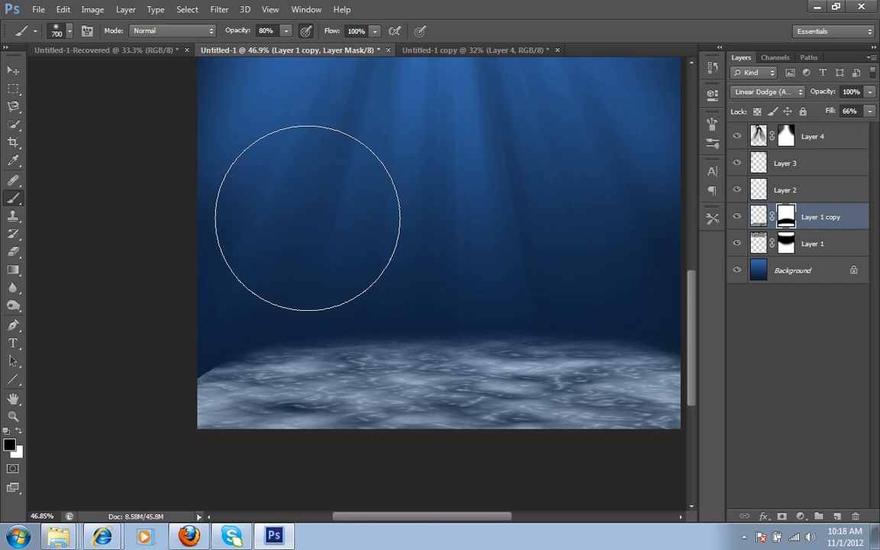
pyautogui.moveTo(239, 35); pyautogui.dragTo(258, 37)
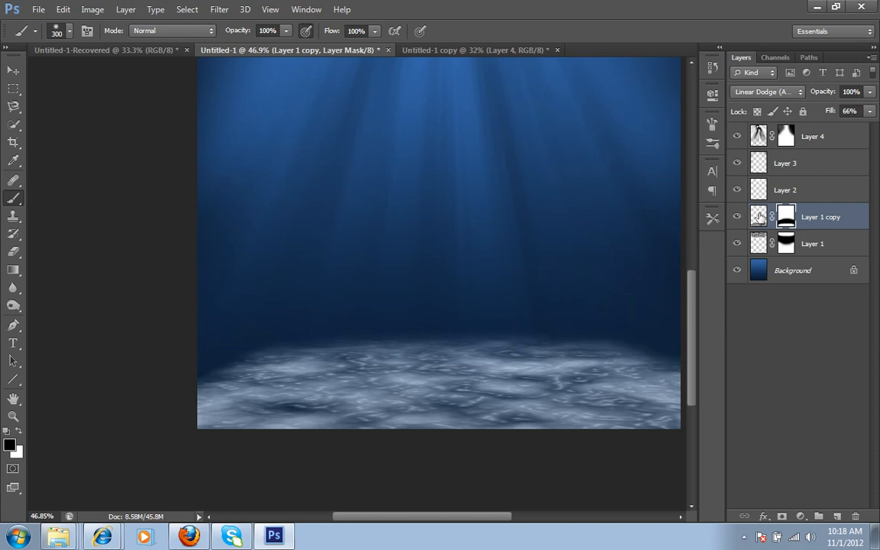
# Set the seabed layer's blend mode to Color Dodge and its fill to 70%.
pyautogui.click(758, 217)
pyautogui.click(767, 92)
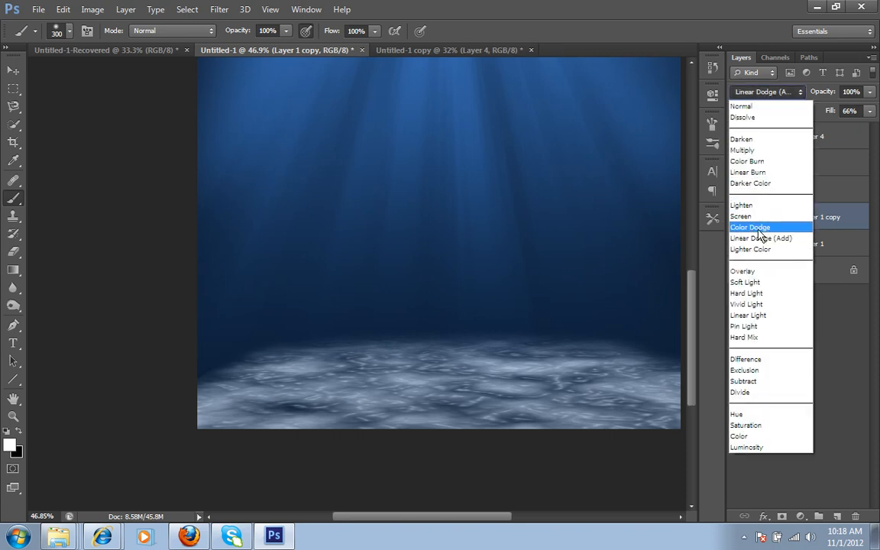
pyautogui.click(758, 229)
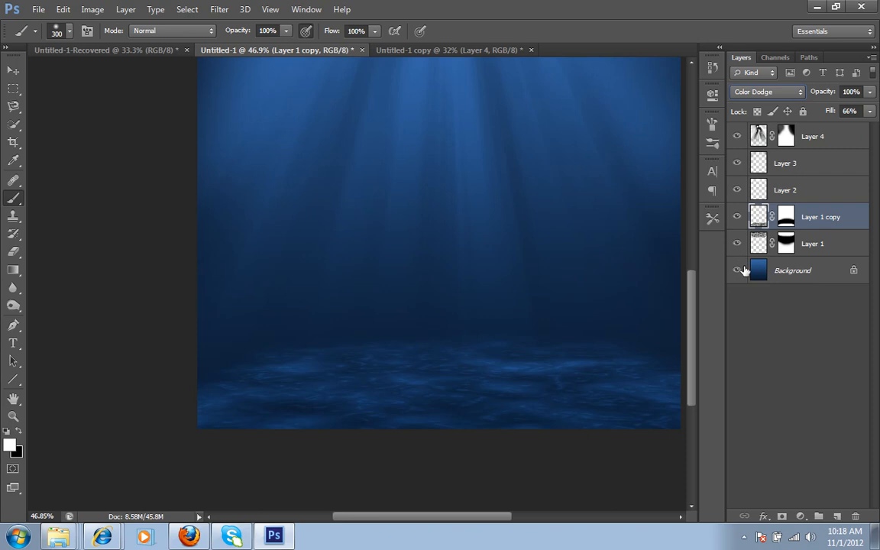
pyautogui.hotkey('ctrl', '0')
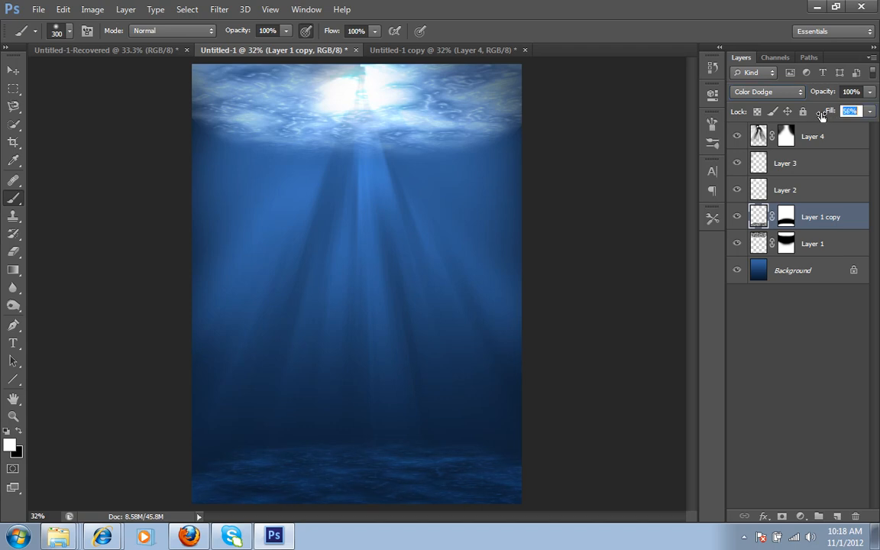
pyautogui.moveTo(835, 115); pyautogui.dragTo(831, 116)
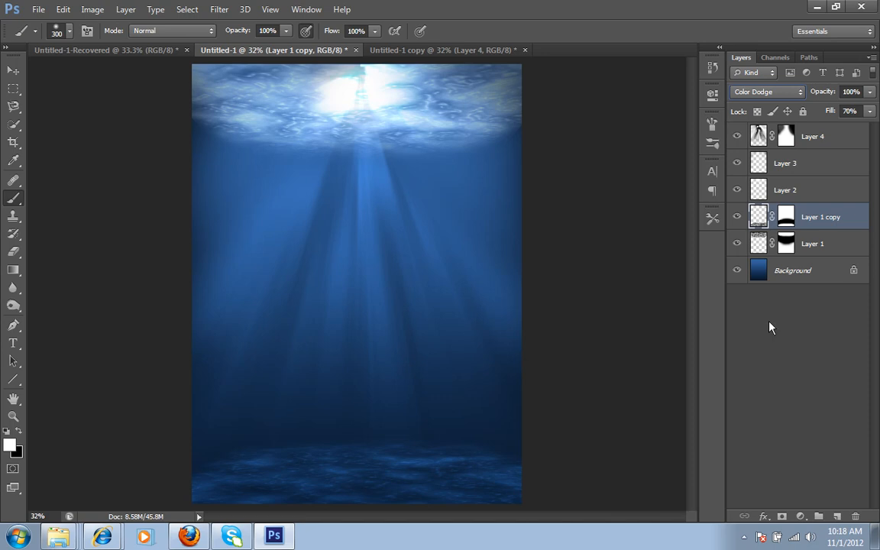
# Try the Screen blend mode on Layer 1, restore Linear Dodge (Add), and deselect the layer.
pyautogui.click(786, 244)
pyautogui.press('x')
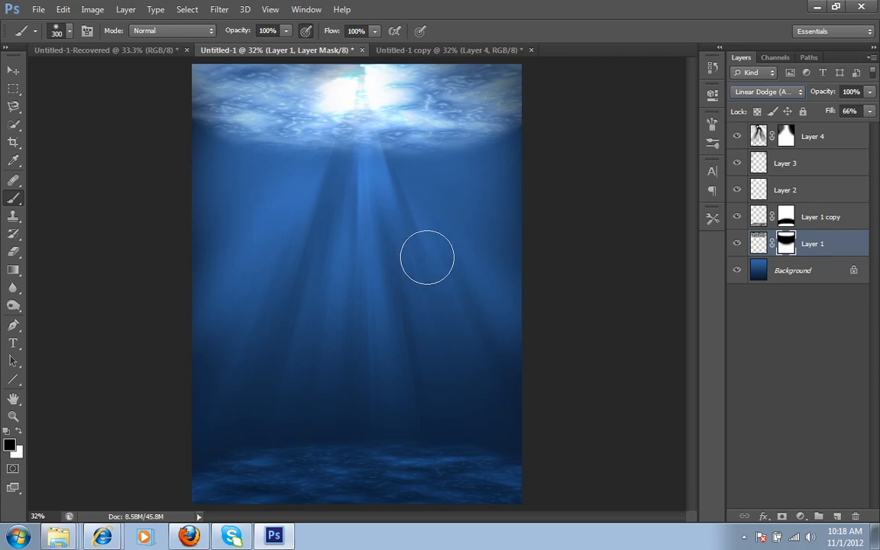
pyautogui.hotkey('alt', 'shift', 's')
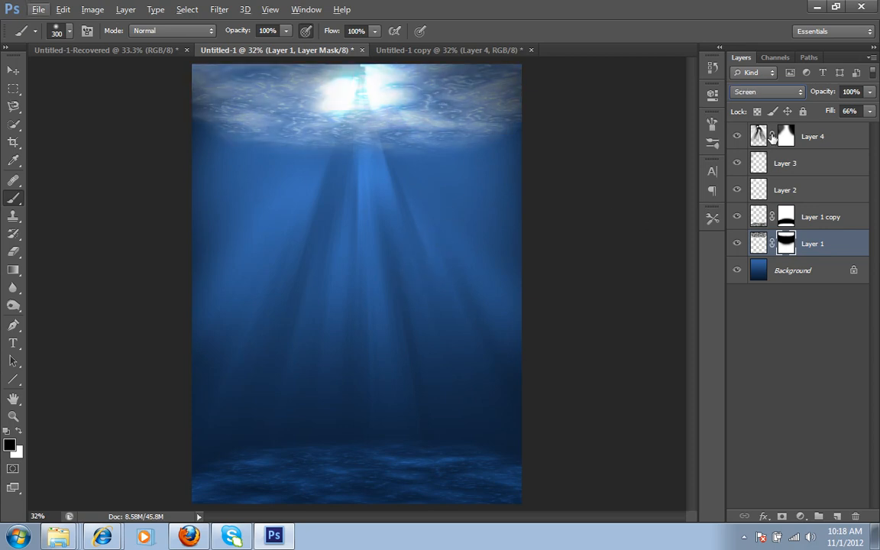
pyautogui.hotkey('shift', '+')
pyautogui.hotkey('shift', '+')
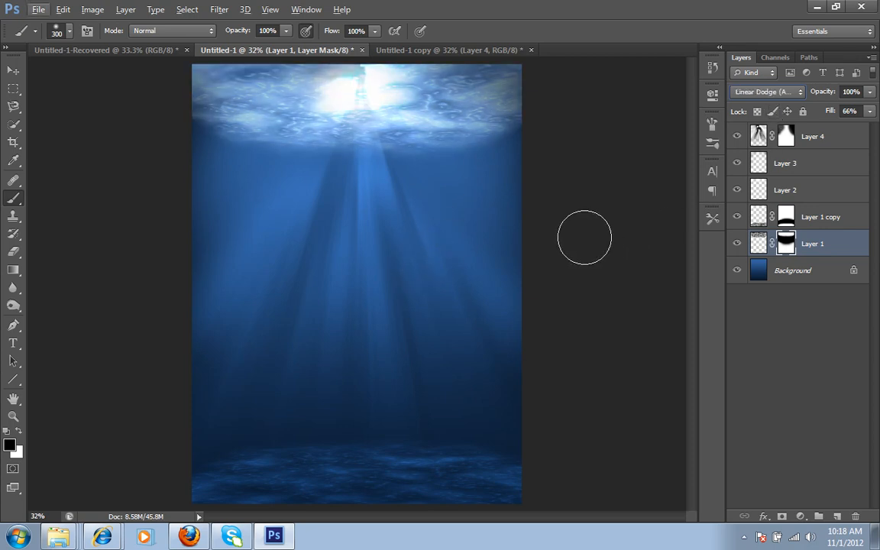
pyautogui.click(844, 414)
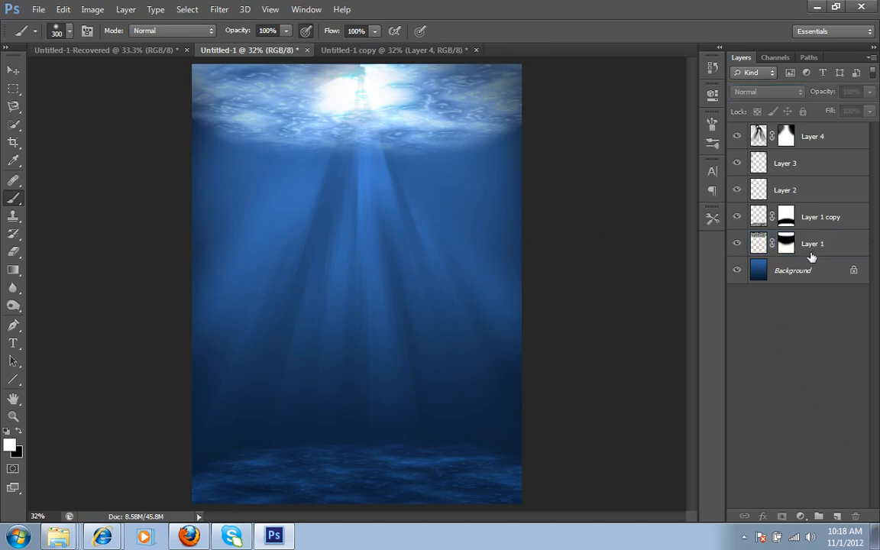
# Try painting white haze across the middle of Layer 1 with an 800 px brush, and undo the last stroke.
pyautogui.click(760, 244)
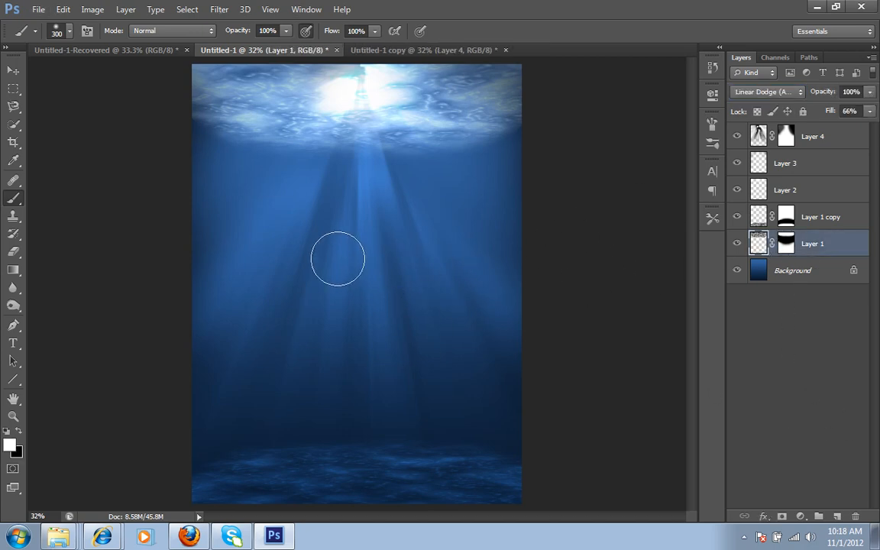
pyautogui.press(']')
pyautogui.press(']')
pyautogui.press(']')
pyautogui.press(']')
pyautogui.press(']')
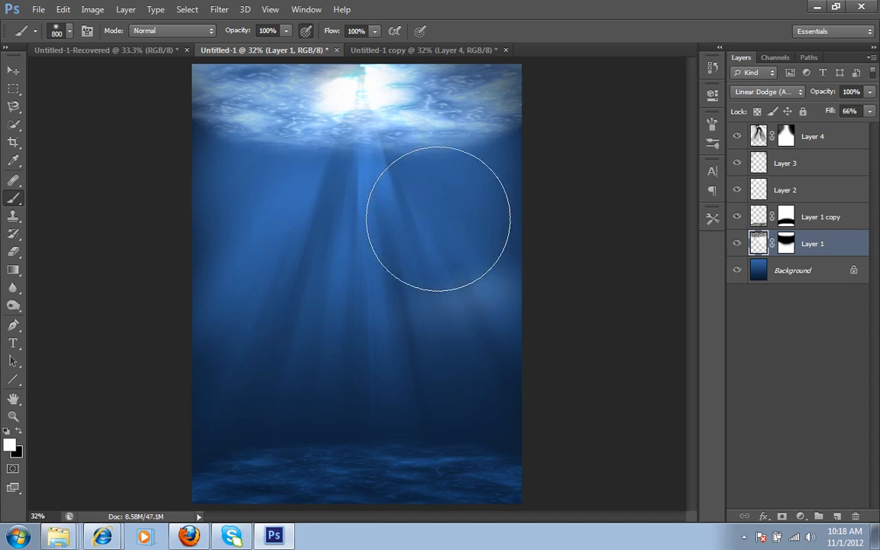
pyautogui.moveTo(437, 218)
pyautogui.mouseDown()
pyautogui.moveTo(369, 202)
pyautogui.moveTo(304, 209)
pyautogui.moveTo(263, 201)
pyautogui.mouseUp()
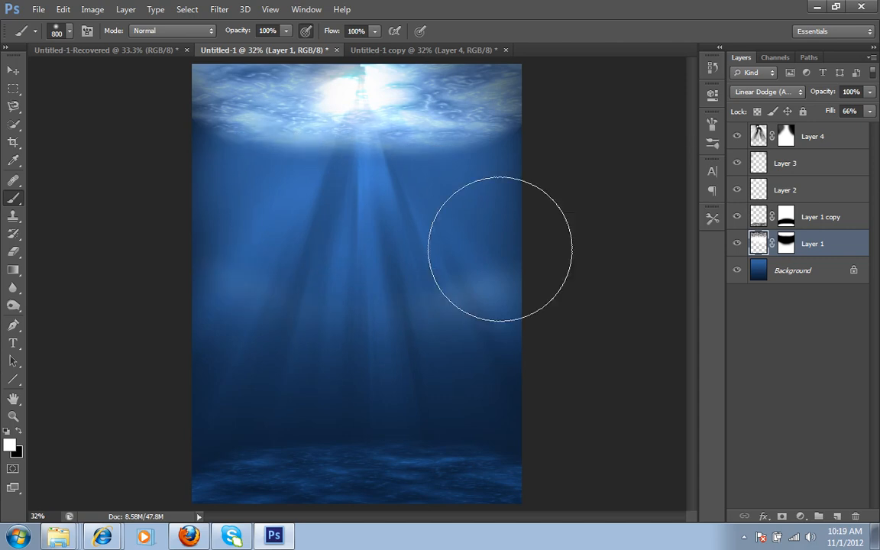
pyautogui.hotkey('ctrl', 'z')
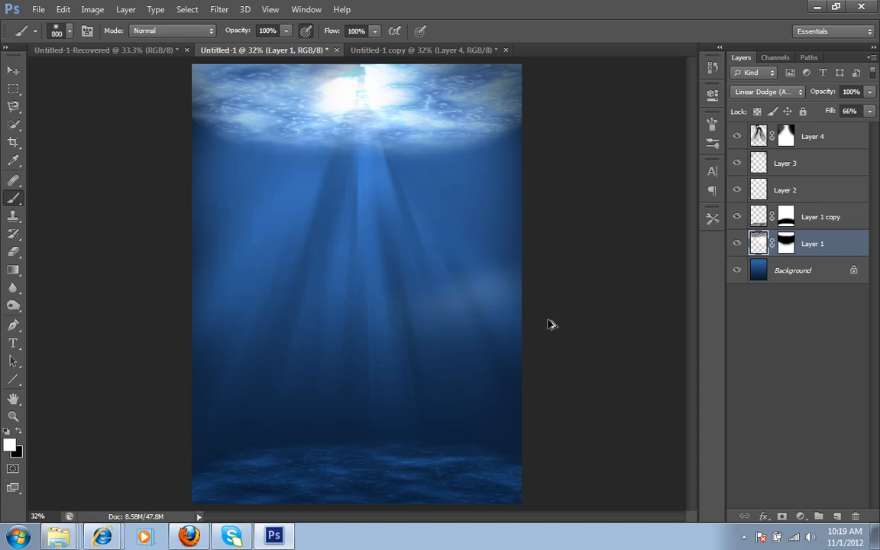
# Paint black on Layer 1's mask across the middle of the image to hide the haze and soften the surface's lower edge.
pyautogui.click(787, 243)
pyautogui.press('x')
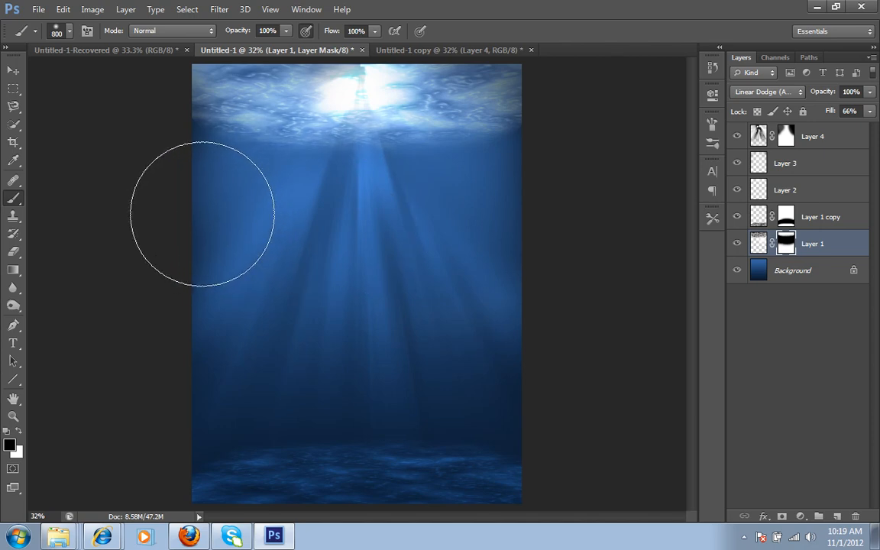
pyautogui.moveTo(235, 231)
pyautogui.mouseDown()
pyautogui.moveTo(475, 232)
pyautogui.moveTo(504, 209)
pyautogui.moveTo(521, 290)
pyautogui.mouseUp()
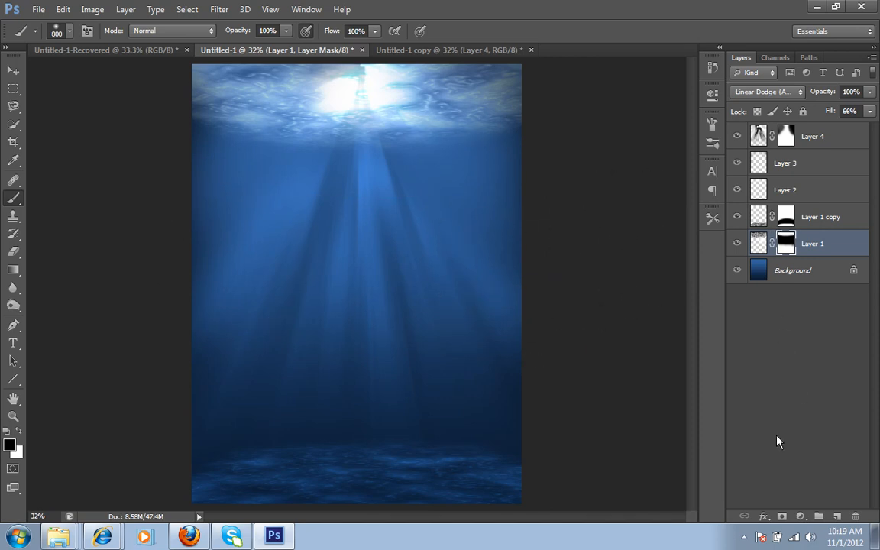
# Add a new layer above Layer 1 copy and paint black around the seabed's sides with an 800 px brush at 15% opacity.
pyautogui.click(814, 139)
pyautogui.press('x')
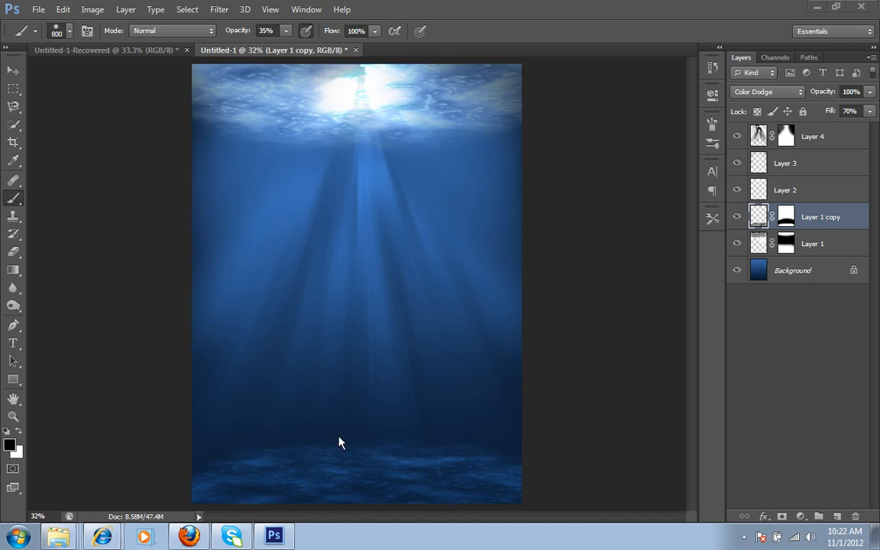
pyautogui.click(836, 517)
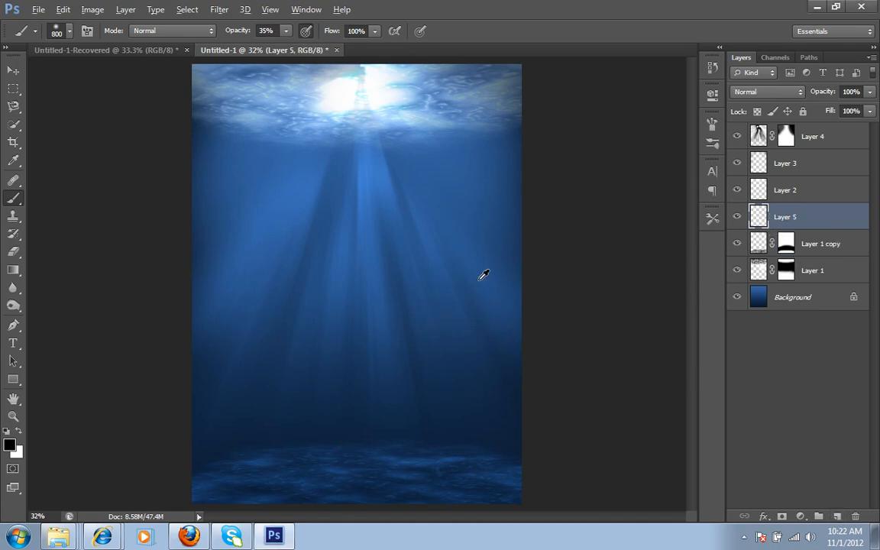
pyautogui.scroll(3, 482, 275)
pyautogui.moveTo(419, 317); pyautogui.dragTo(469, 169)
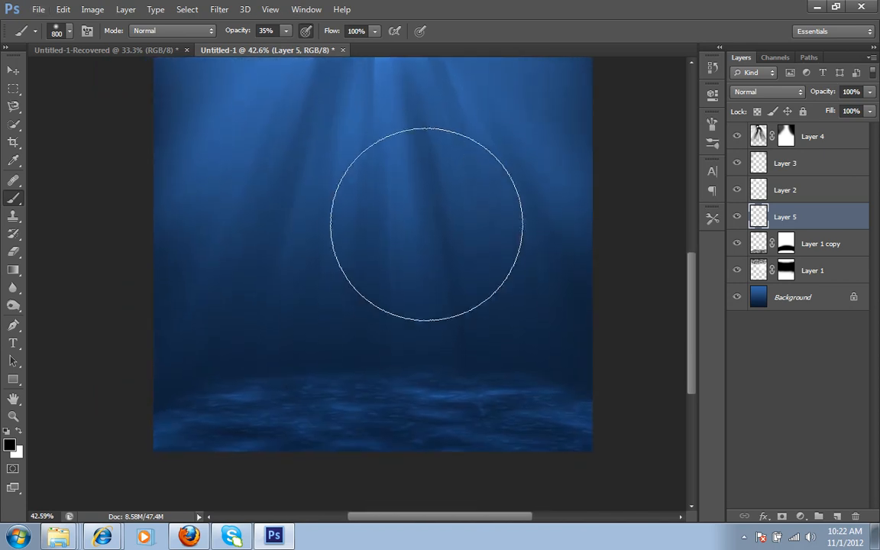
pyautogui.moveTo(235, 33); pyautogui.dragTo(230, 32)
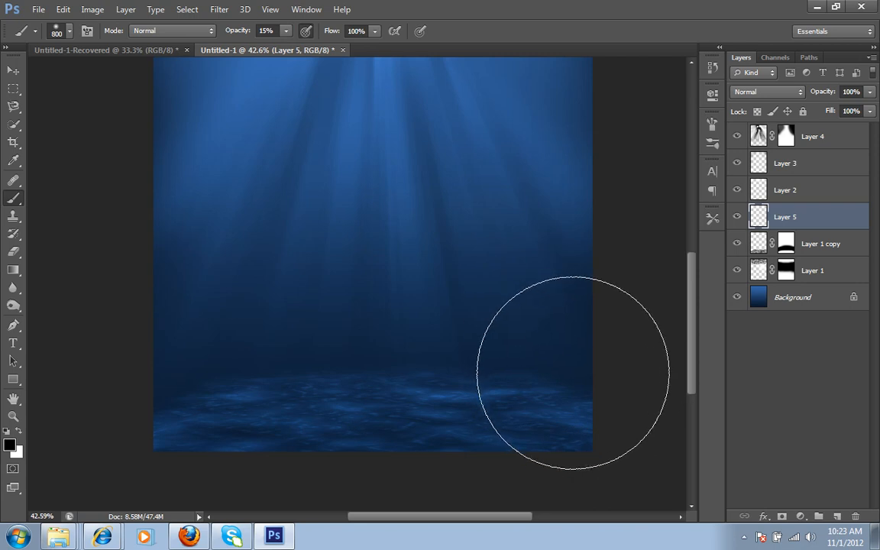
pyautogui.moveTo(567, 374)
pyautogui.mouseDown()
pyautogui.moveTo(540, 388)
pyautogui.moveTo(606, 393)
pyautogui.moveTo(384, 388)
pyautogui.moveTo(163, 400)
pyautogui.moveTo(210, 402)
pyautogui.moveTo(161, 426)
pyautogui.mouseUp()
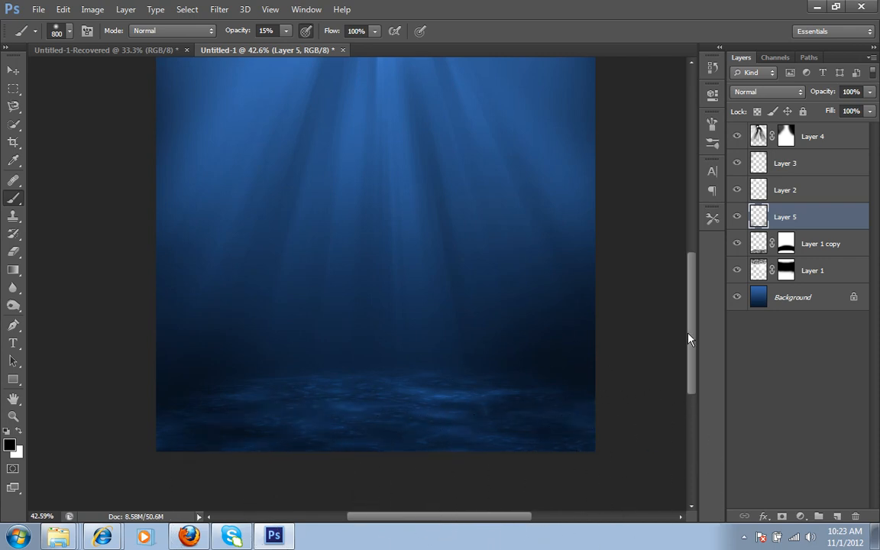
pyautogui.hotkey('ctrl', '0')
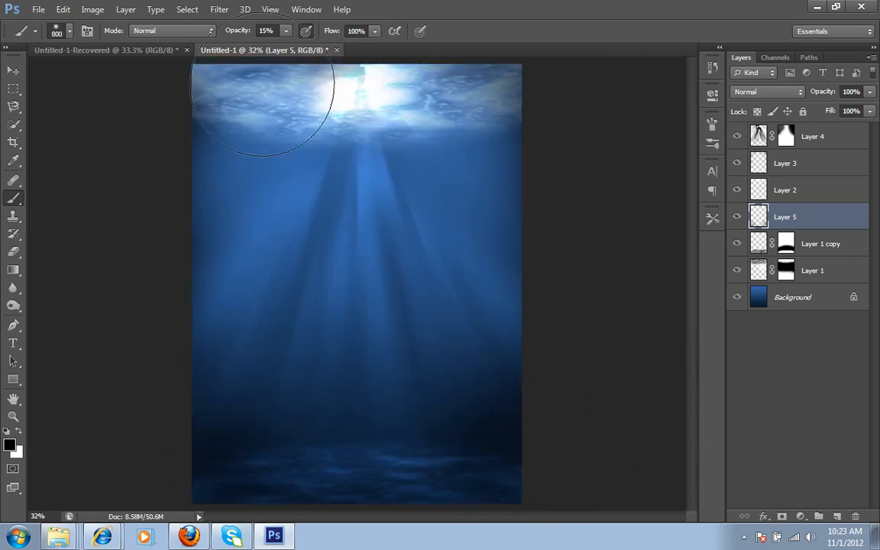
# Darken the lower part of the scene further on Layer 5 at 21% brush opacity, reducing the brush to 500 px.
pyautogui.moveTo(239, 34); pyautogui.dragTo(242, 34)
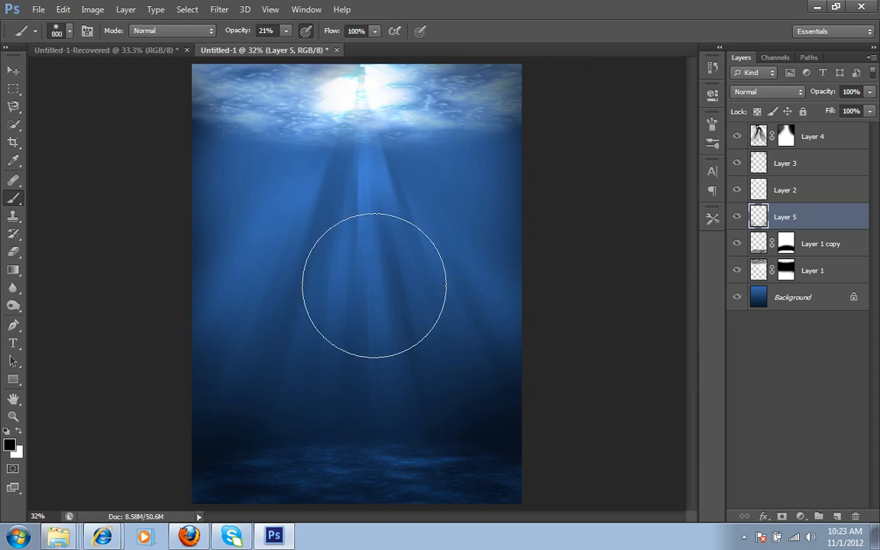
pyautogui.scroll(2, 409, 369)
pyautogui.moveTo(407, 350); pyautogui.dragTo(456, 149)
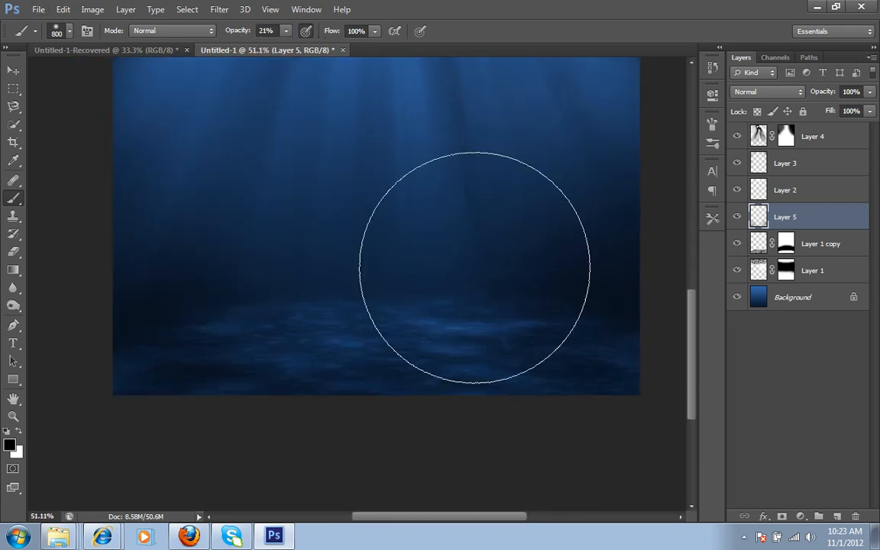
pyautogui.press('[')
pyautogui.press('[')
pyautogui.press('[')
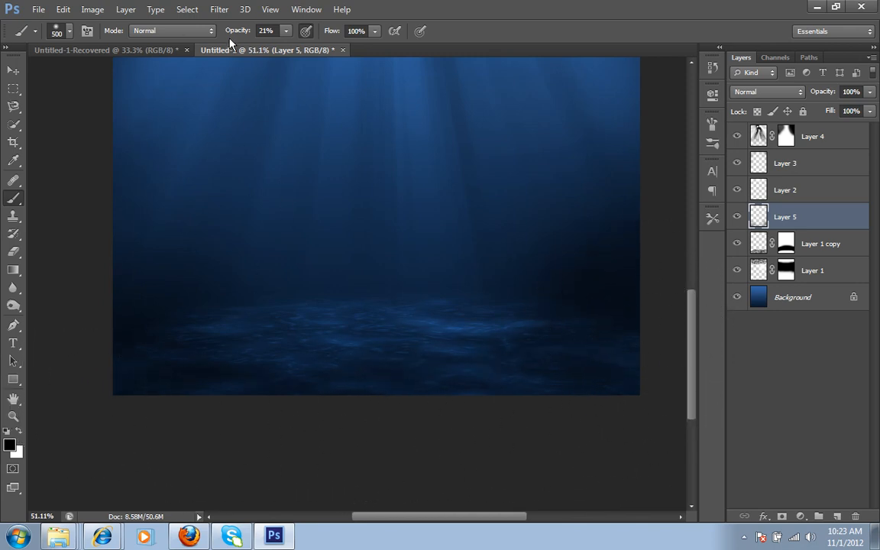
# Paint black over the seabed's lower edge and corners on Layer 5 at 29% opacity, enlarging the brush to 600 px.
pyautogui.moveTo(237, 36); pyautogui.dragTo(243, 38)
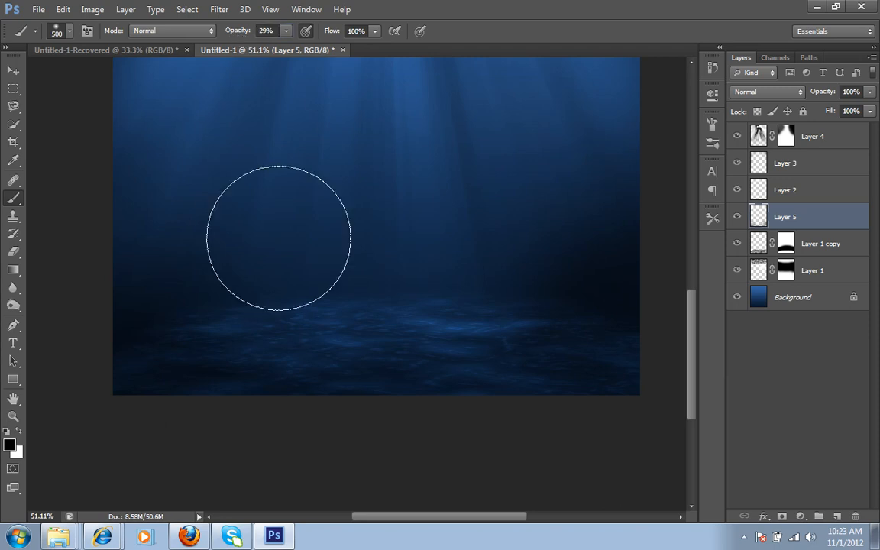
pyautogui.moveTo(443, 432); pyautogui.dragTo(360, 338)
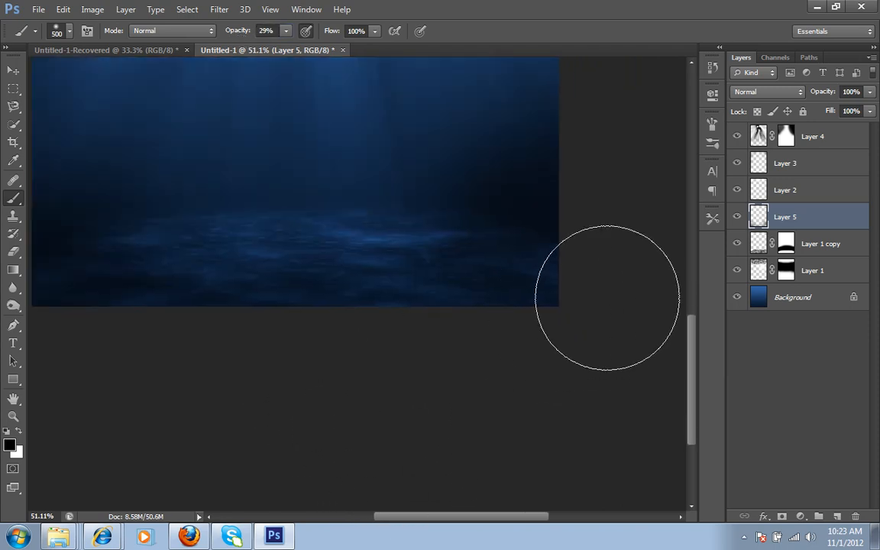
pyautogui.press(']')
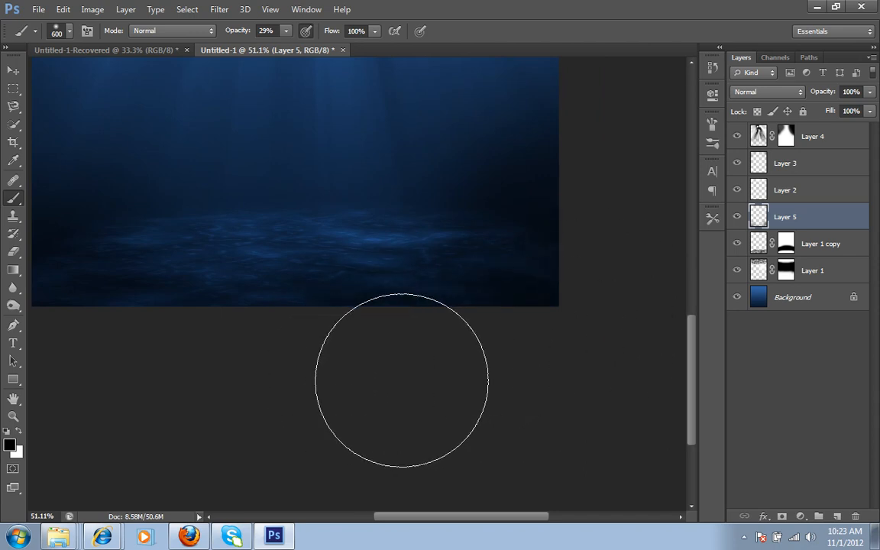
pyautogui.moveTo(211, 385); pyautogui.dragTo(377, 391)
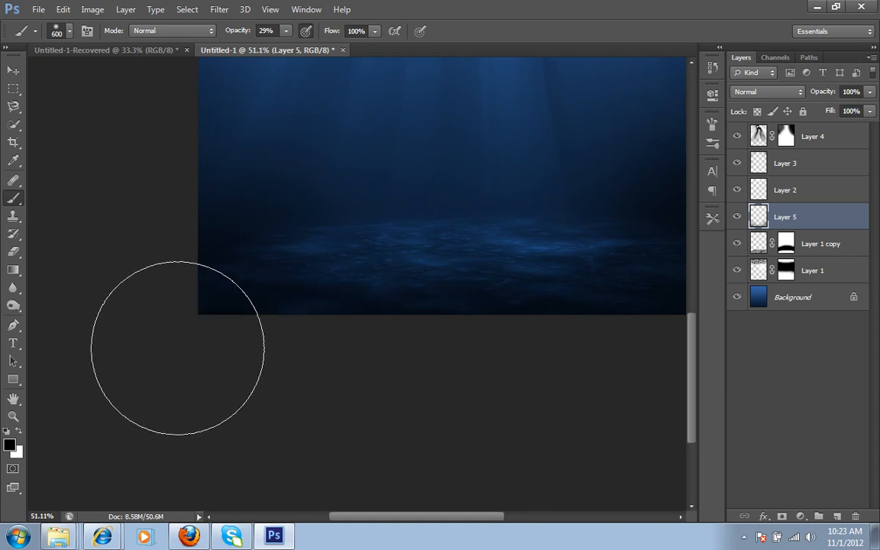
pyautogui.hotkey('ctrl', '0')
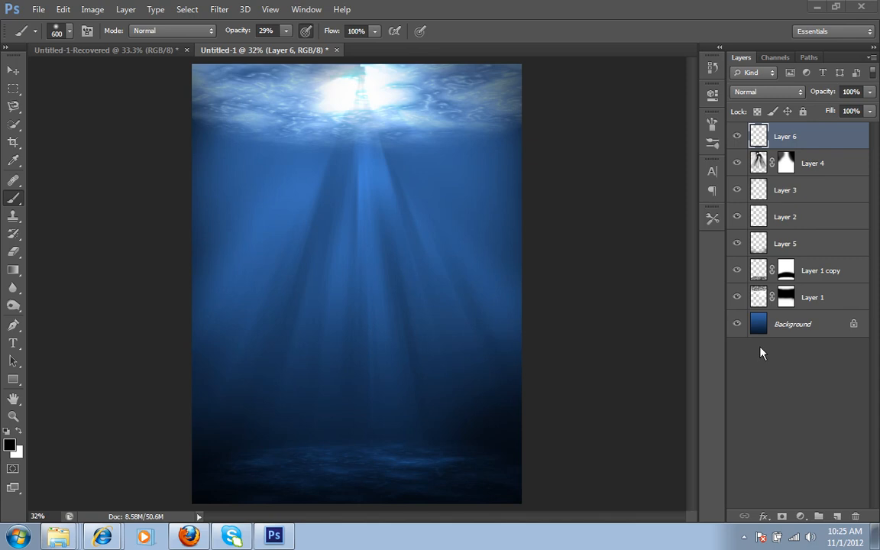
# Draw a thin upright black rectangle, about 11 by 168 px, above the left part of the seabed.
pyautogui.click(12, 382)
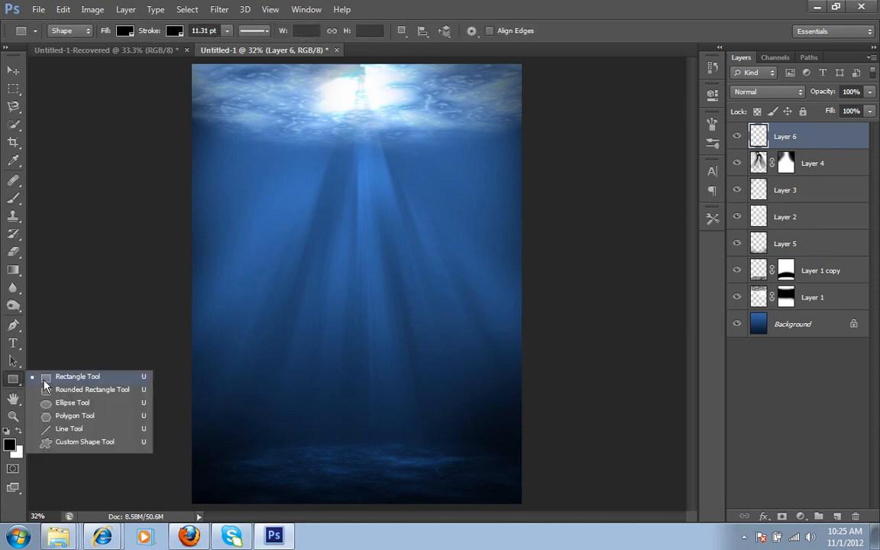
pyautogui.click(46, 377)
pyautogui.scroll(9, 243, 408)
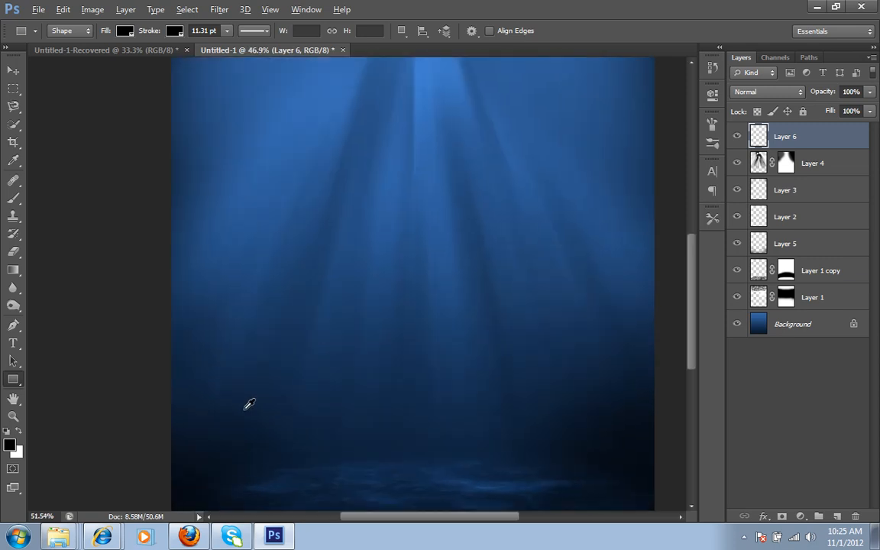
pyautogui.moveTo(346, 360); pyautogui.dragTo(309, 153)
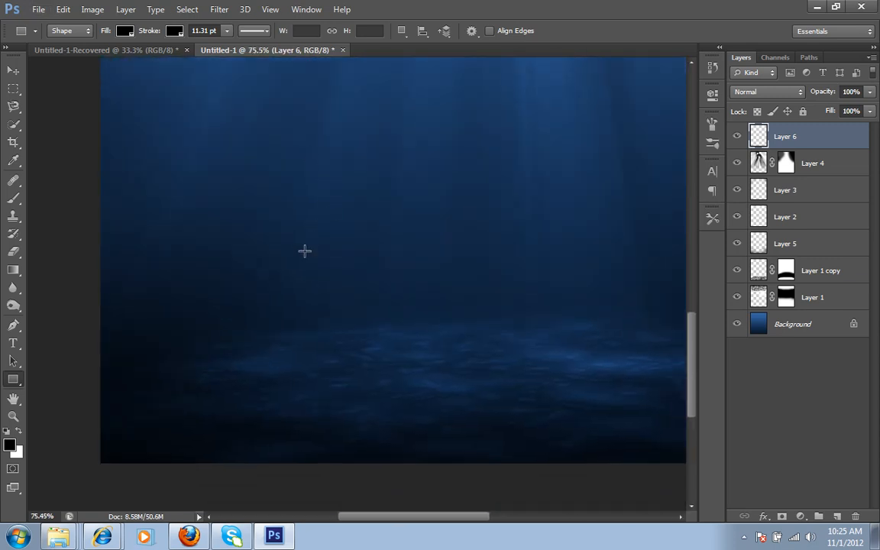
pyautogui.moveTo(288, 234); pyautogui.dragTo(294, 317)
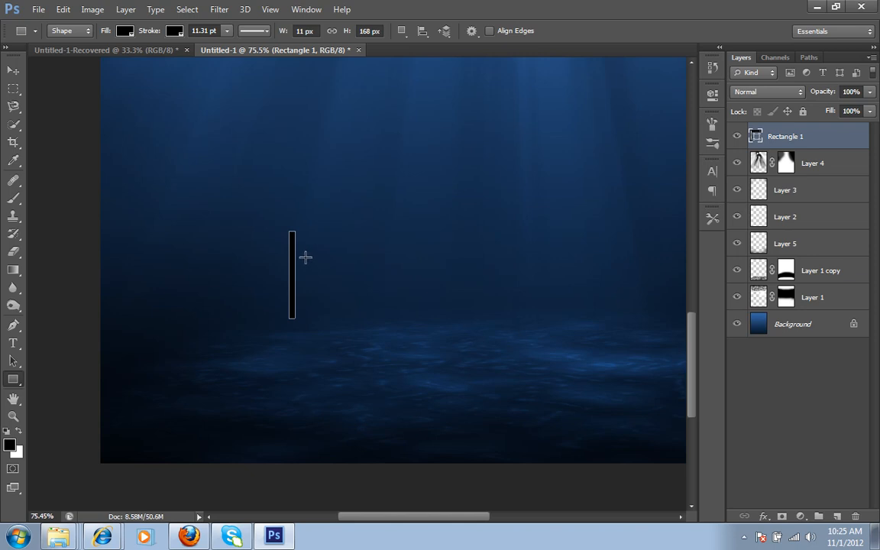
# Draw a shorter black rectangle, about 11 by 107 px, right of the first and rotate it about 13.5° clockwise.
pyautogui.moveTo(303, 262); pyautogui.dragTo(308, 316)
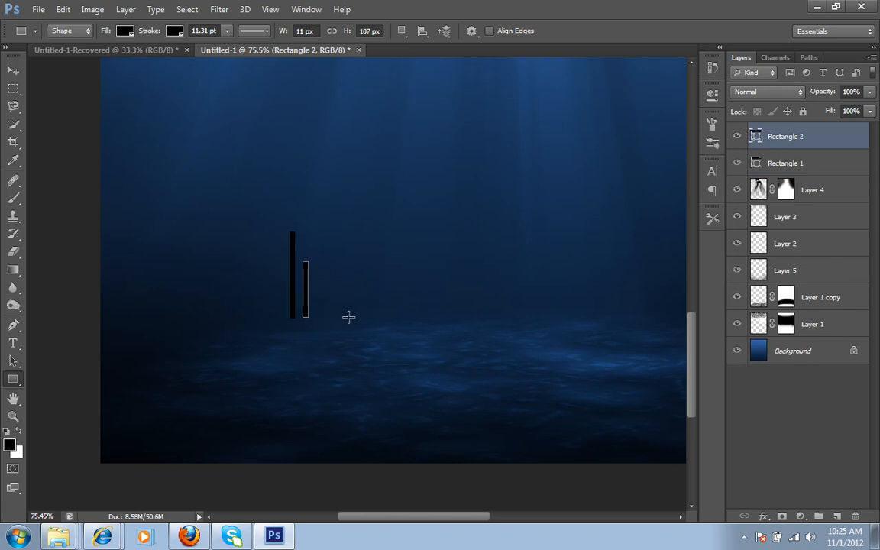
pyautogui.hotkey('ctrl', 't')
pyautogui.moveTo(330, 252); pyautogui.dragTo(336, 258)
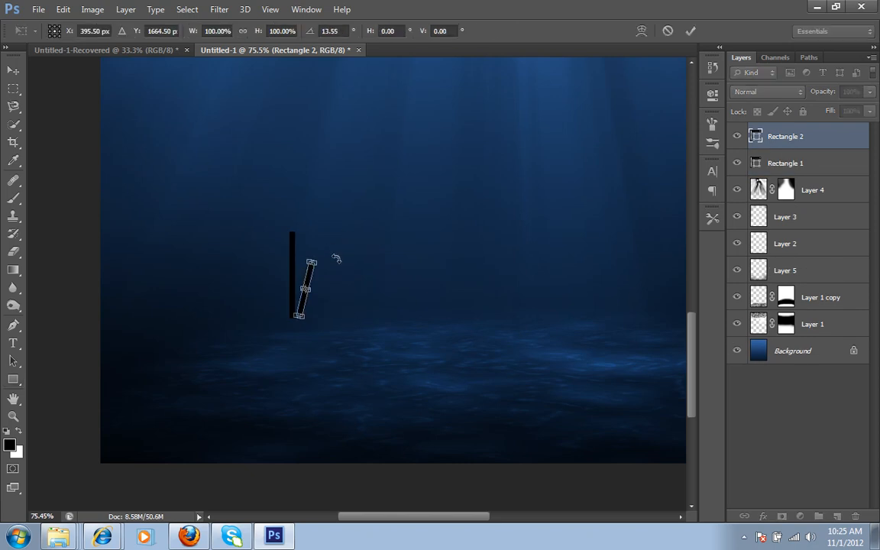
pyautogui.click(687, 35)
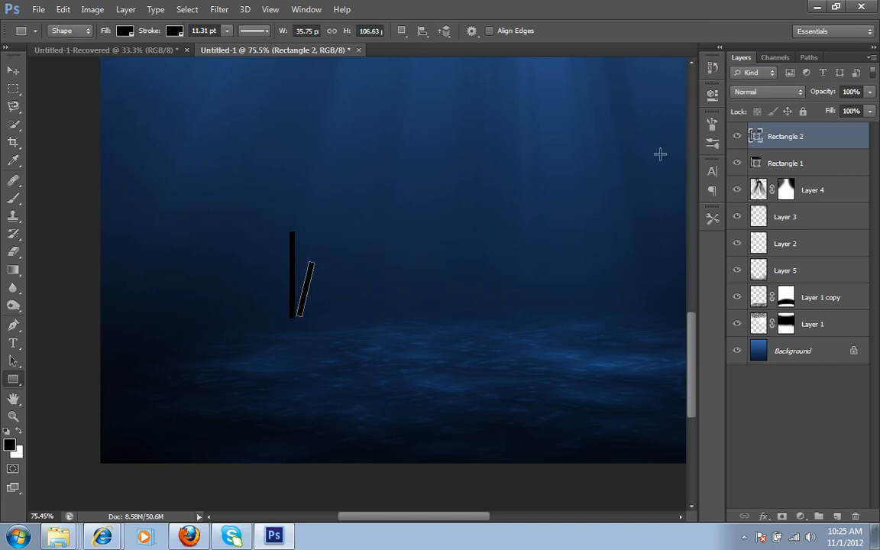
# Draw a third black rectangle, about 12 by 130 px, left of the first, rotate it about -8° and align its base with the others.
pyautogui.moveTo(275, 245); pyautogui.dragTo(282, 309)
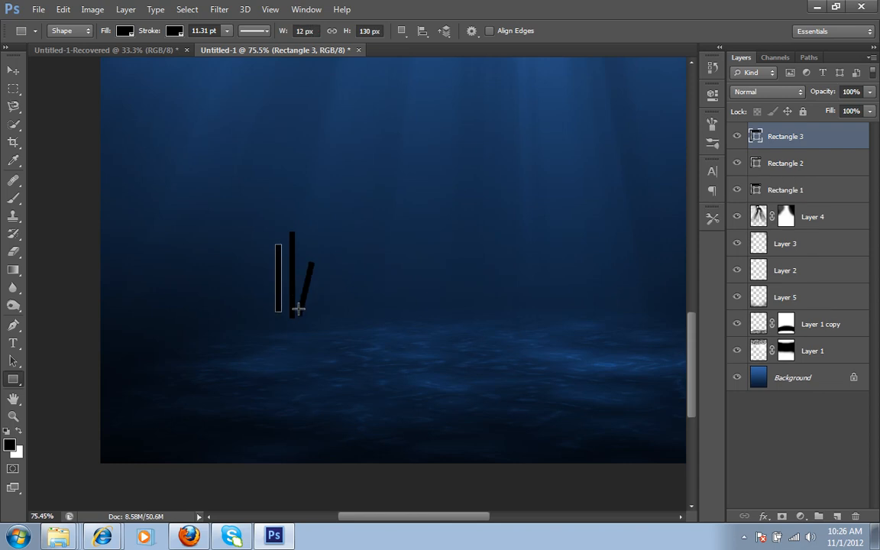
pyautogui.hotkey('ctrl', 't')
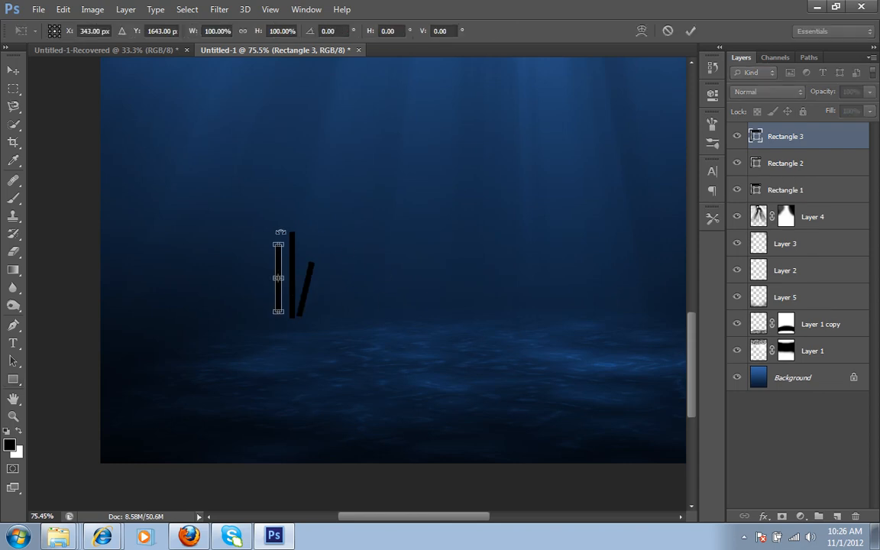
pyautogui.moveTo(269, 225)
pyautogui.mouseDown()
pyautogui.moveTo(259, 231)
pyautogui.moveTo(261, 223)
pyautogui.moveTo(270, 237)
pyautogui.mouseUp()
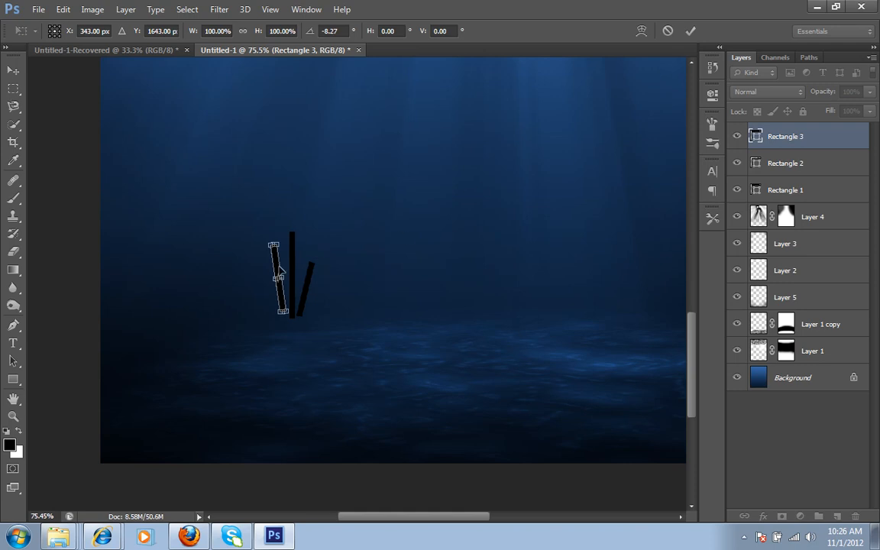
pyautogui.moveTo(279, 268); pyautogui.dragTo(281, 273)
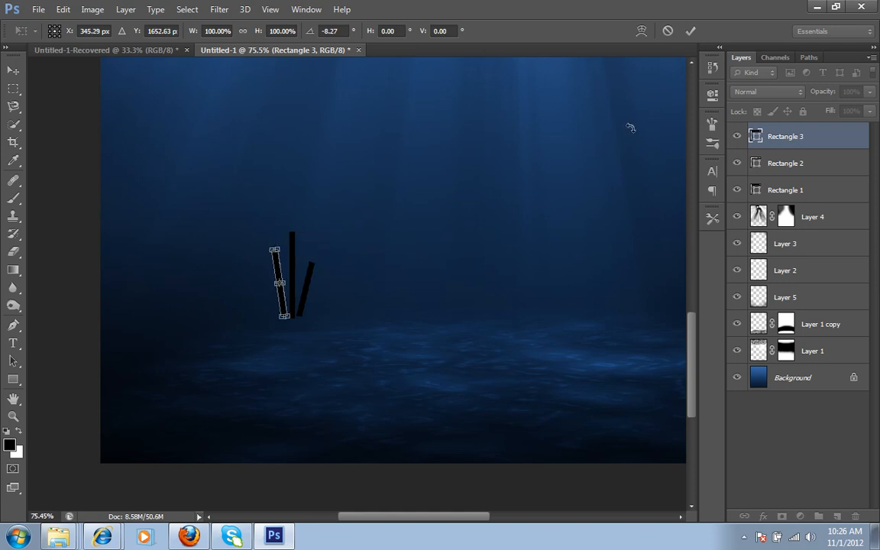
pyautogui.click(690, 30)
# Merge the Rectangle 1, Rectangle 2 and Rectangle 3 layers into one layer.
pyautogui.click(782, 432)
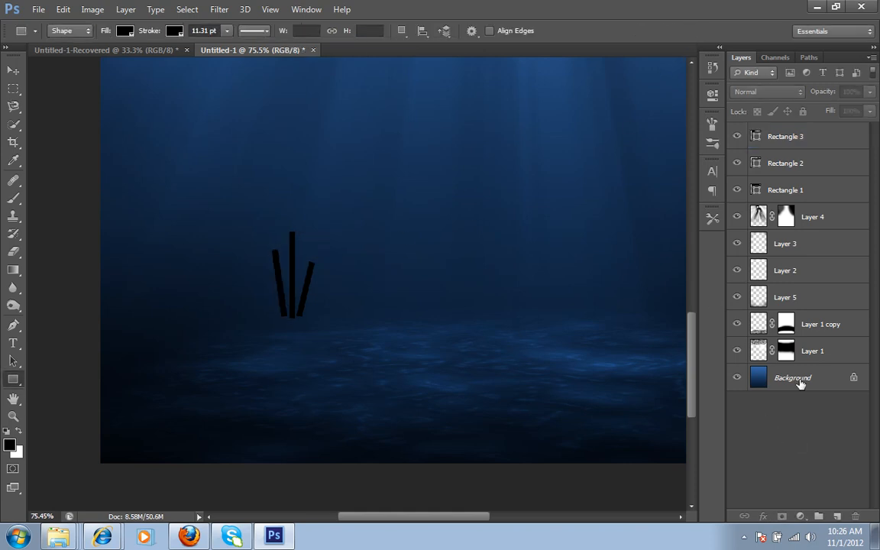
pyautogui.click(825, 145)
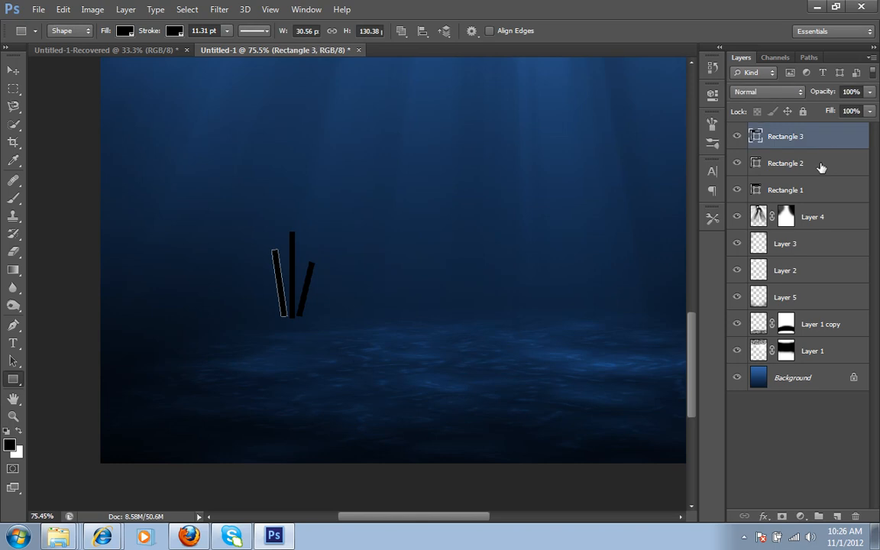
pyautogui.keyDown('shift'); pyautogui.click(821, 164); pyautogui.keyUp('shift')
pyautogui.keyDown('shift'); pyautogui.click(816, 190); pyautogui.keyUp('shift')
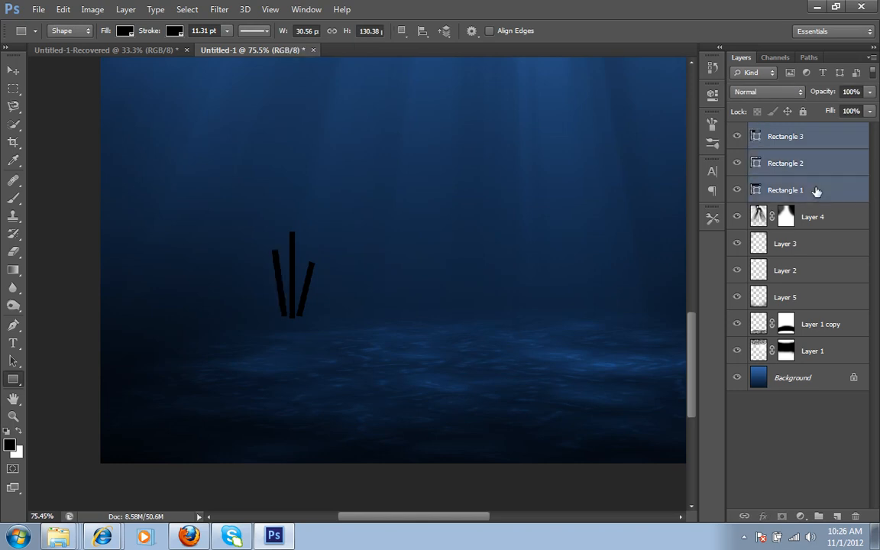
pyautogui.hotkey('ctrl', 'e')
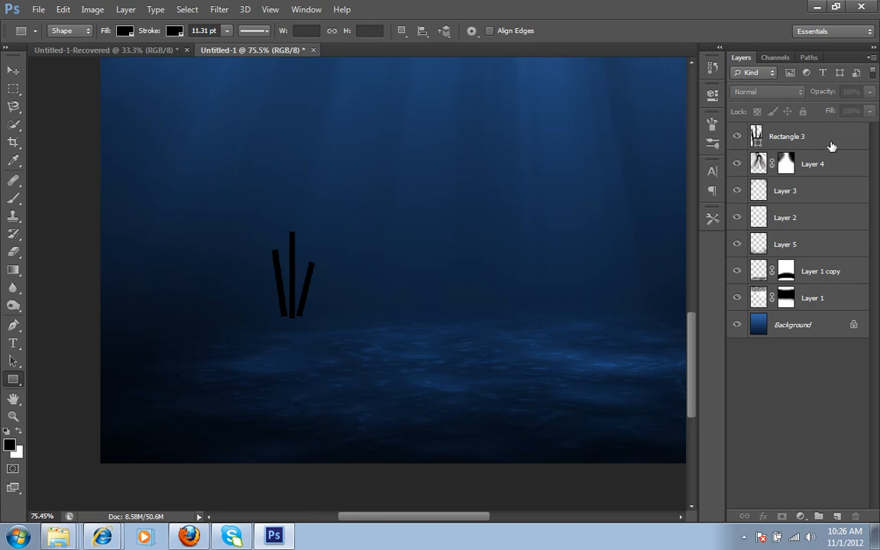
# Enclose the three black stalks in a rectangular selection and distort them with a Twirl of -44°, rasterizing the shape layer.
pyautogui.click(13, 89)
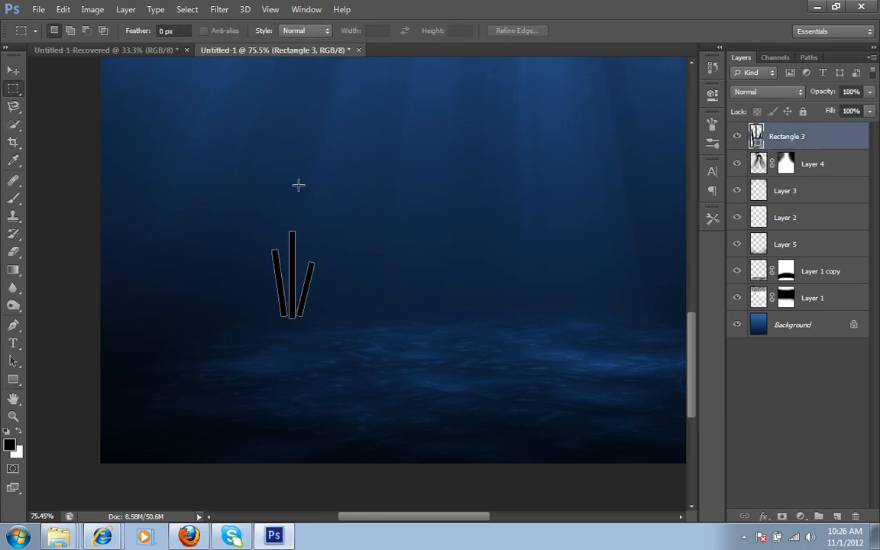
pyautogui.moveTo(242, 198); pyautogui.dragTo(338, 349)
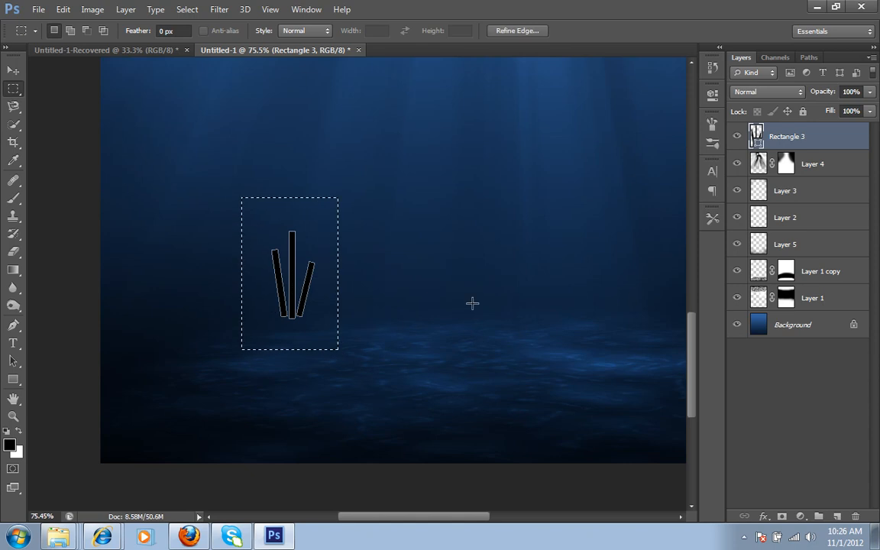
pyautogui.click(219, 9)
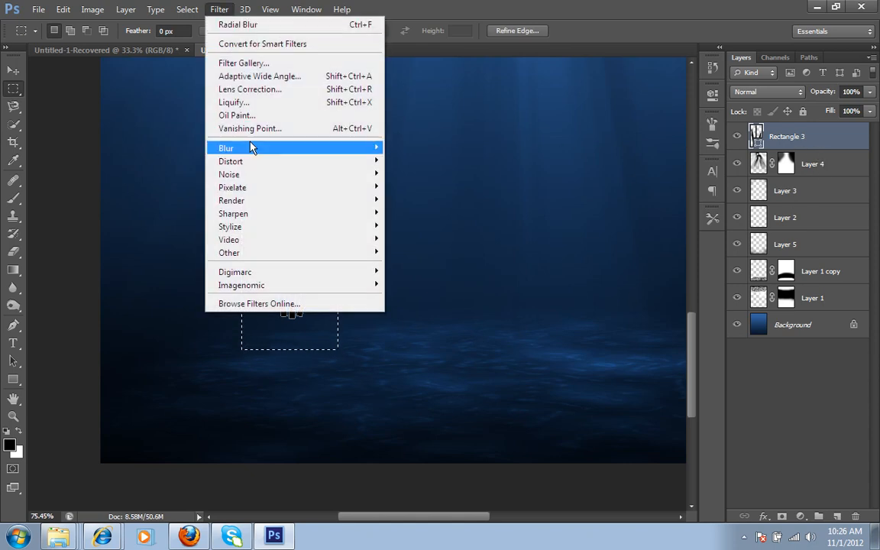
pyautogui.moveTo(260, 166)
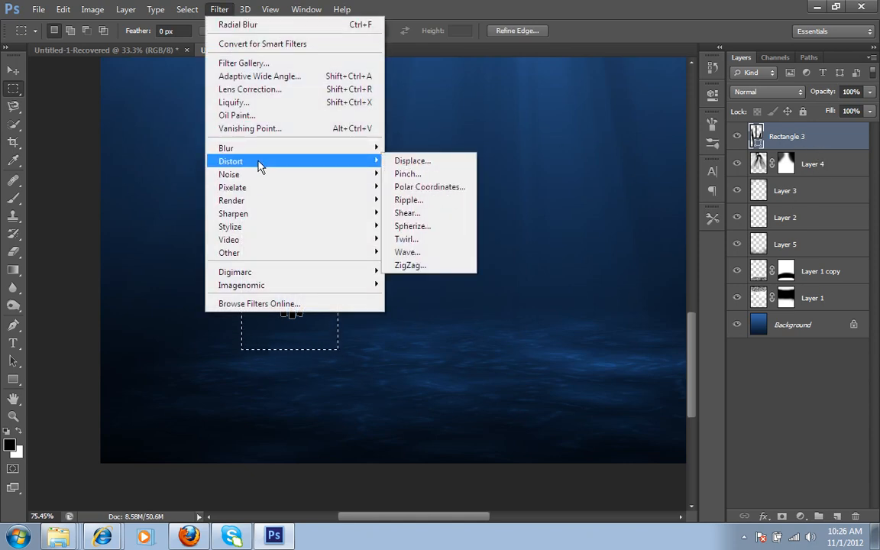
pyautogui.click(434, 227)
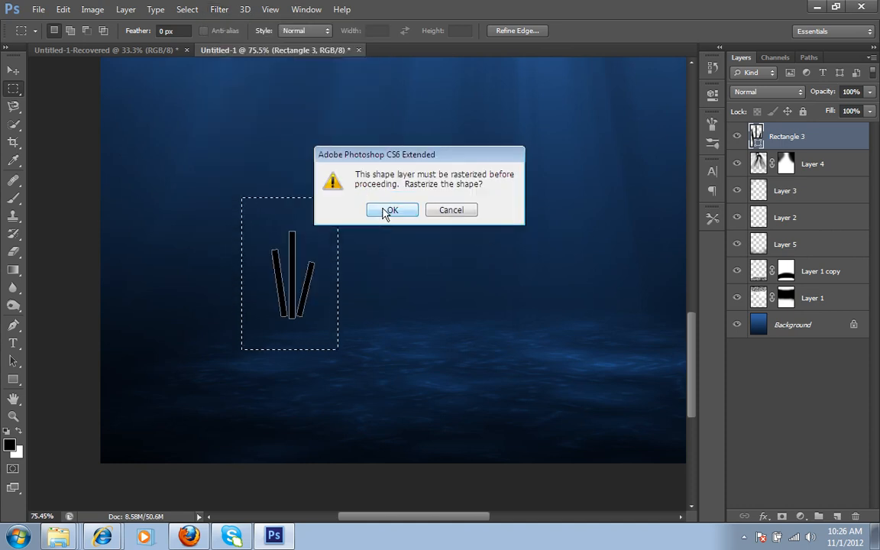
pyautogui.click(388, 210)
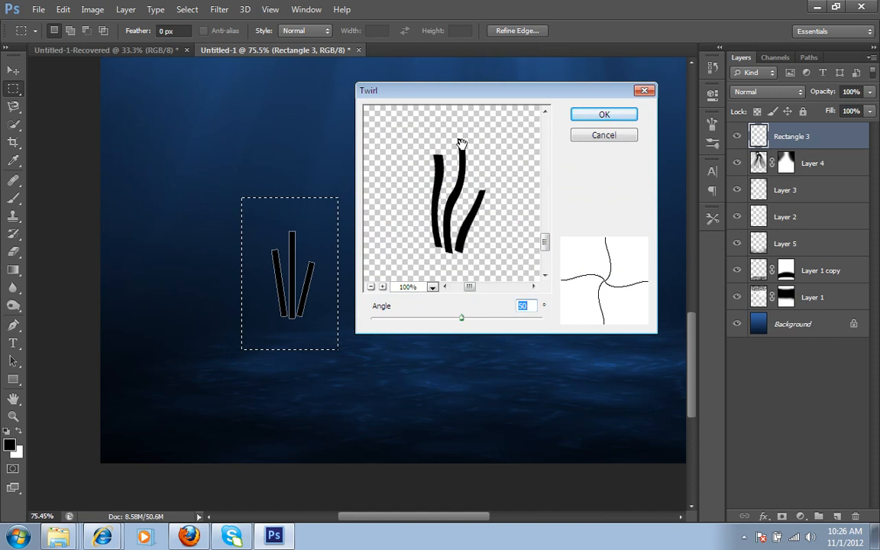
pyautogui.moveTo(485, 97); pyautogui.dragTo(524, 94)
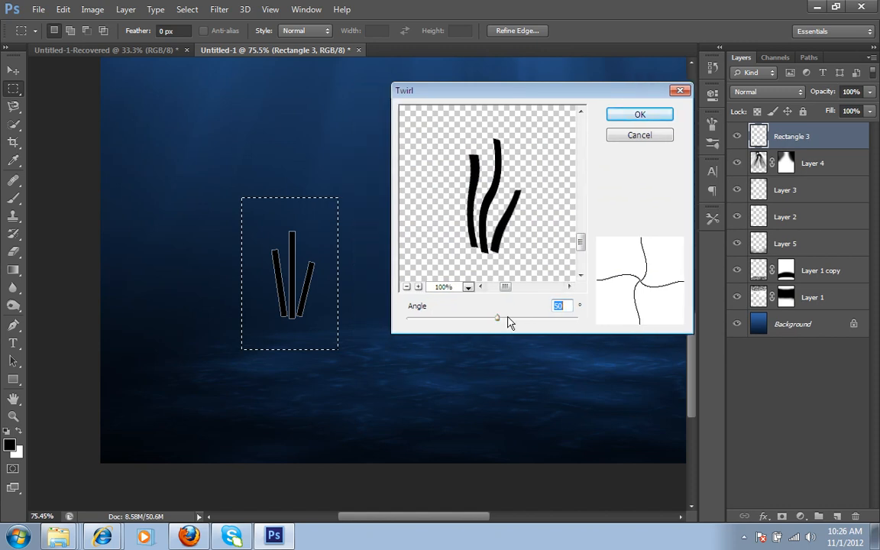
pyautogui.click(508, 317)
pyautogui.moveTo(508, 318); pyautogui.dragTo(489, 319)
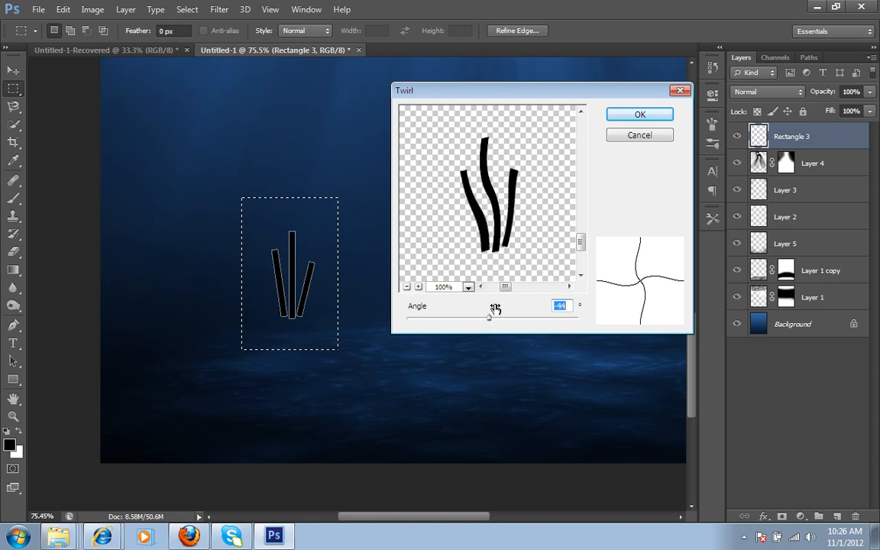
pyautogui.click(618, 114)
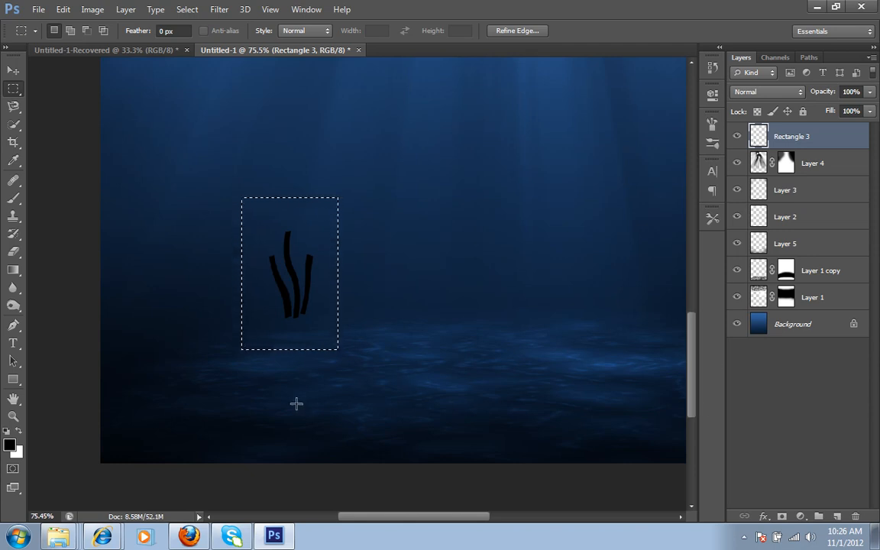
pyautogui.hotkey('ctrl', 'd')
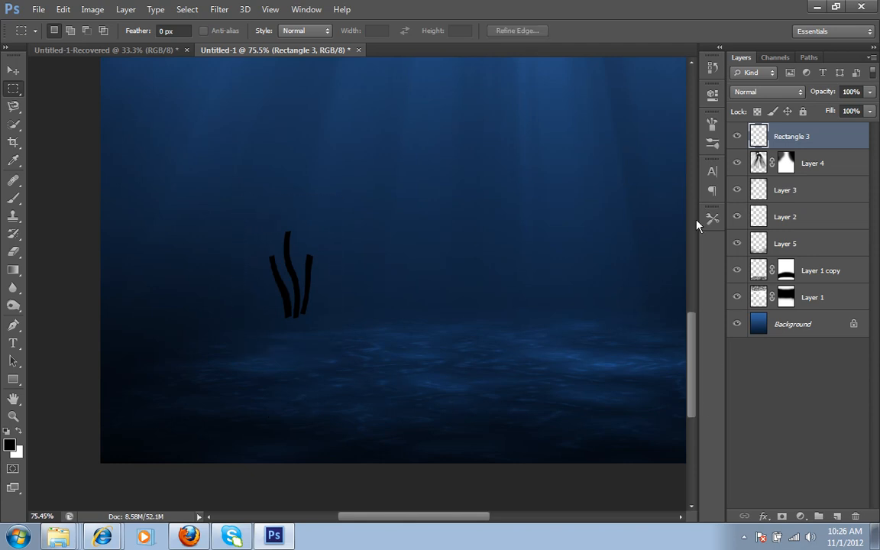
# Select the outline of the stalks and fill it with the blue 204270.
pyautogui.keyDown('ctrl'); pyautogui.click(756, 142); pyautogui.keyUp('ctrl')
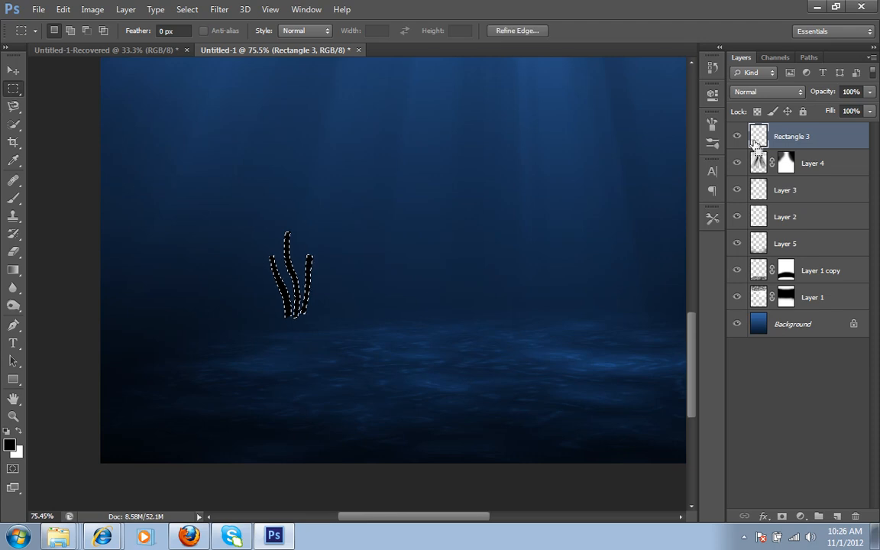
pyautogui.click(10, 443)
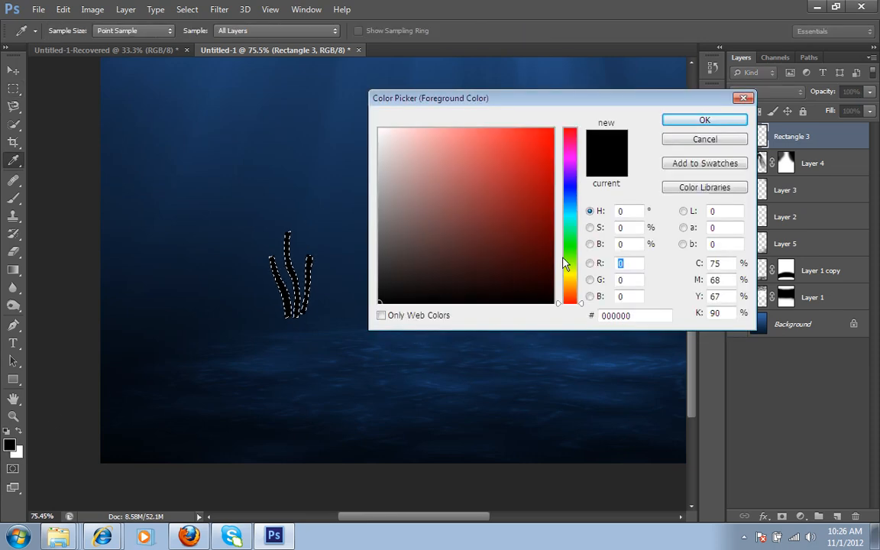
pyautogui.click(215, 114)
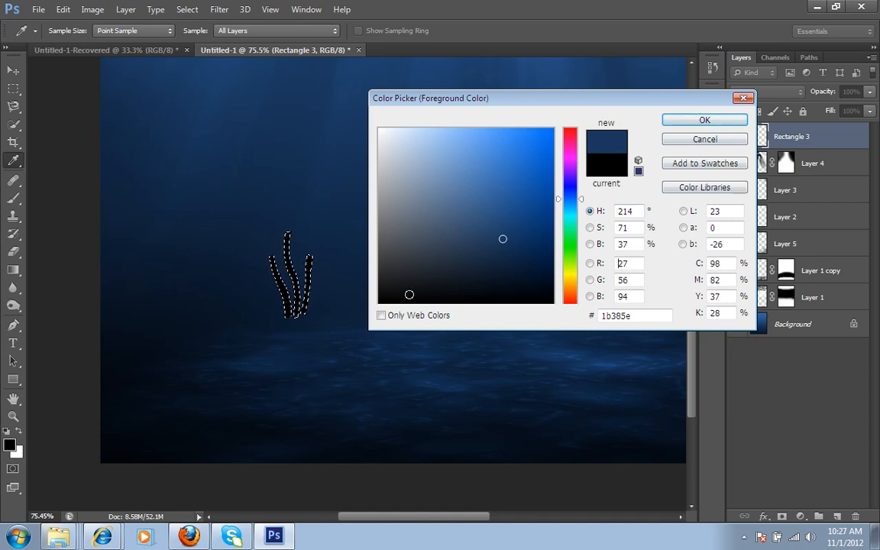
pyautogui.click(503, 227)
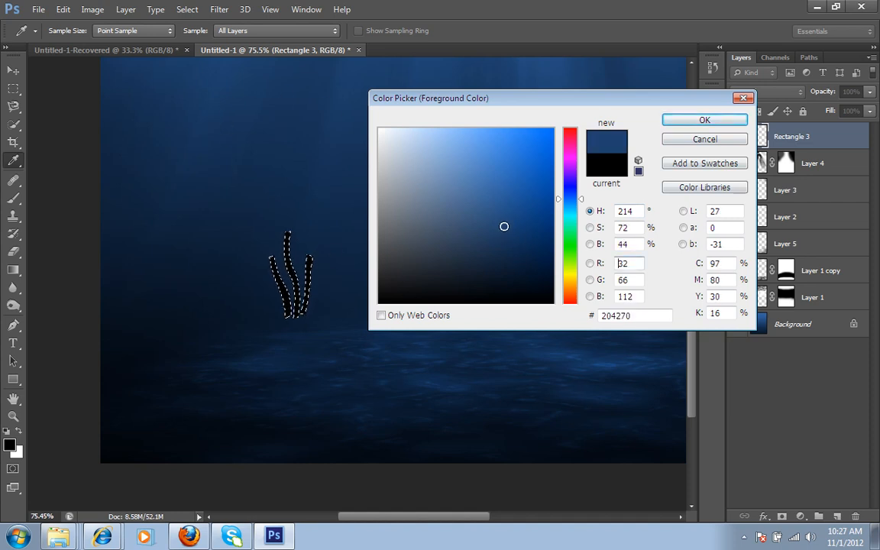
pyautogui.click(671, 121)
pyautogui.press('m')
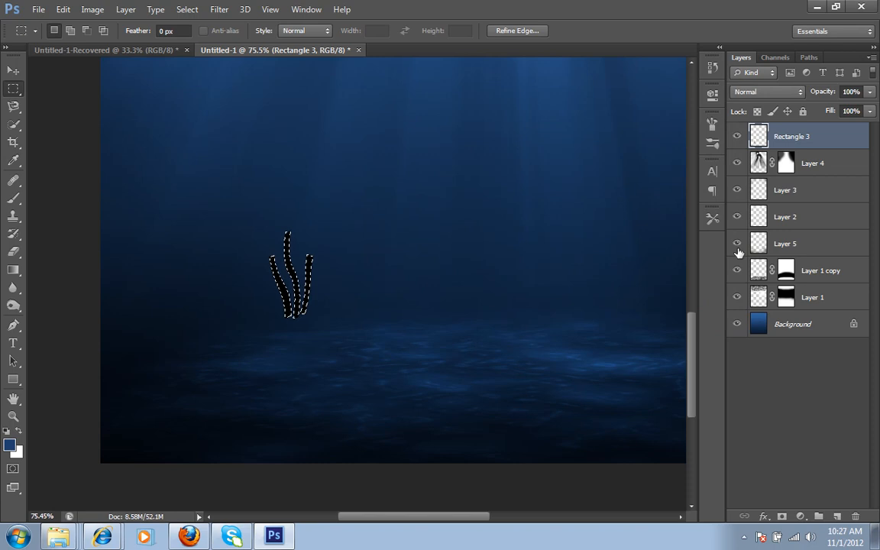
pyautogui.hotkey('alt', 'BackSpace')
pyautogui.hotkey('ctrl', 'd')
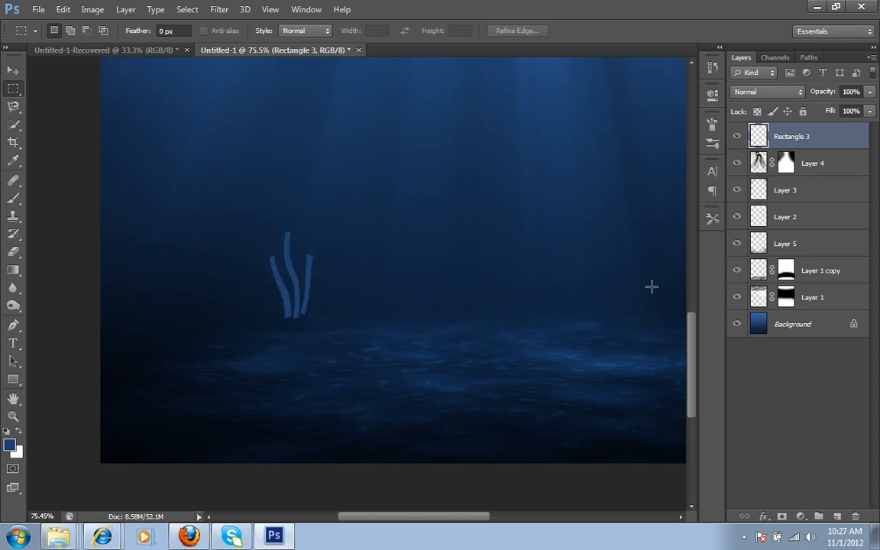
# Refill the stalks with a darker shade of the same blue so they blend into the water.
pyautogui.click(9, 445)
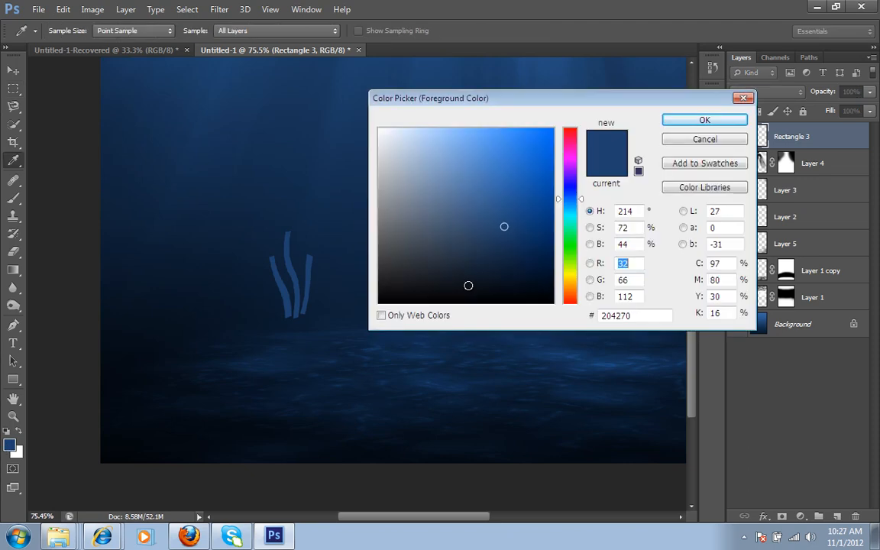
pyautogui.click(504, 251)
pyautogui.click(503, 256)
pyautogui.click(678, 123)
pyautogui.keyDown('ctrl'); pyautogui.click(755, 142); pyautogui.keyUp('ctrl')
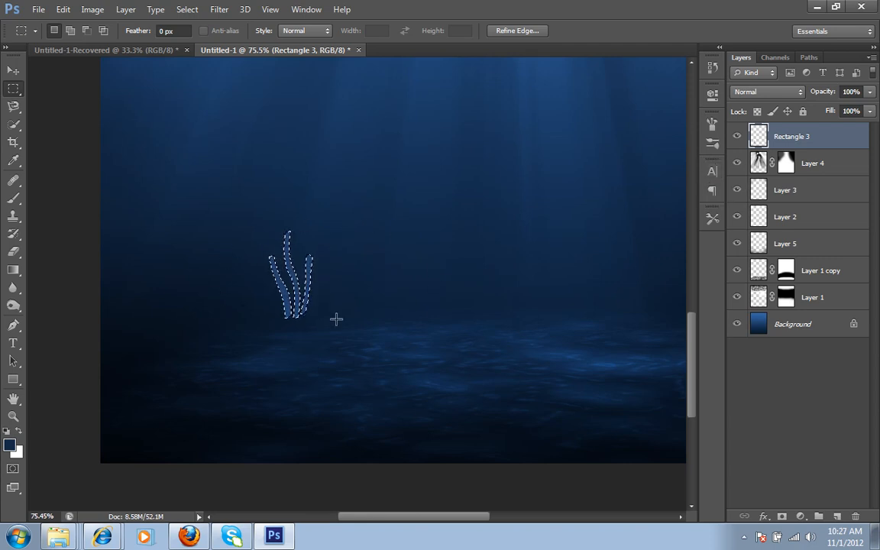
pyautogui.hotkey('alt', 'BackSpace')
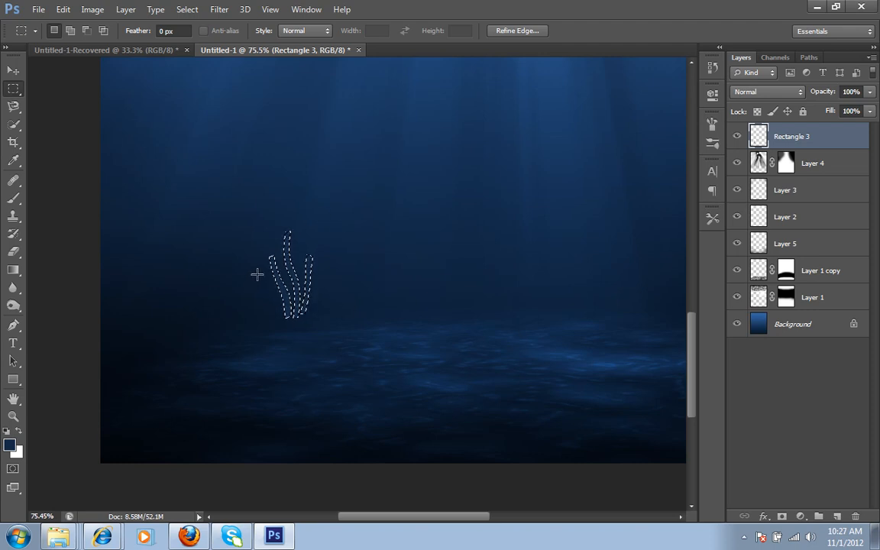
pyautogui.hotkey('ctrl', 'd')
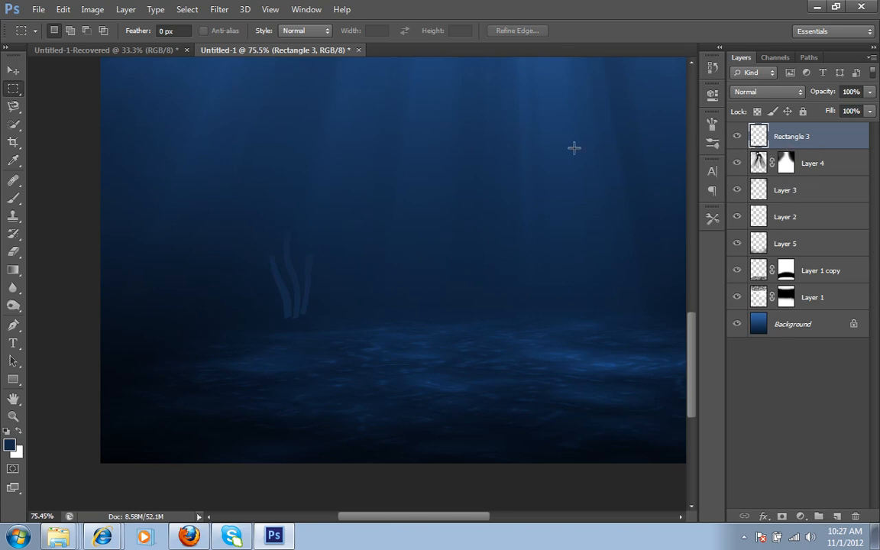
# Reduce the soft eraser to 60 px and try to fade the stalks' bases at 35% opacity and 65% flow.
pyautogui.press('e')
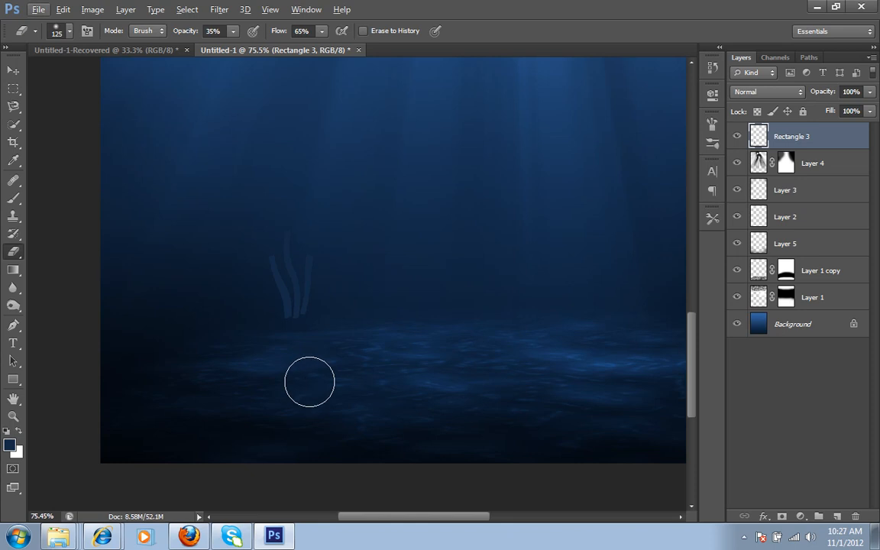
pyautogui.scroll(3, 309, 382)
pyautogui.scroll(1, 310, 373)
pyautogui.moveTo(337, 238); pyautogui.dragTo(387, 371)
pyautogui.press('[')
pyautogui.press('[')
pyautogui.press('[')
pyautogui.press('[')
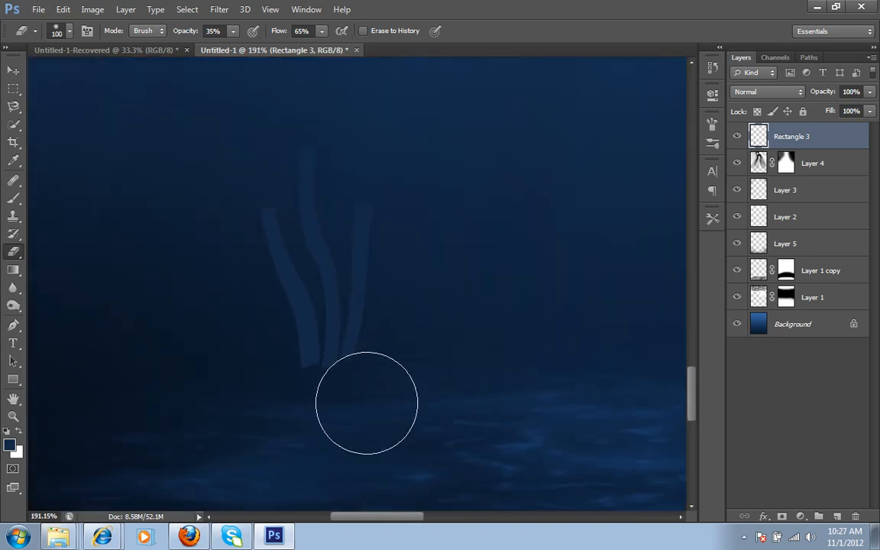
pyautogui.press('[')
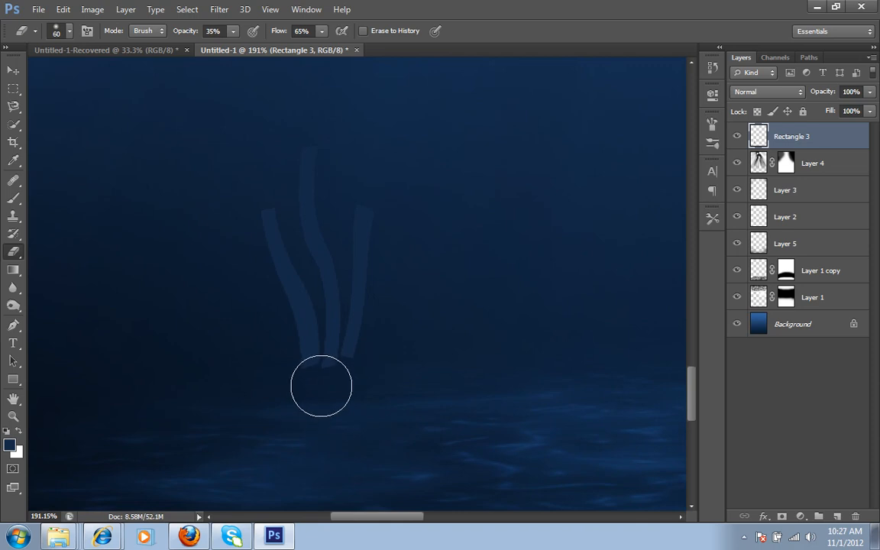
# Undo the last erasing and fade the bases of the three stalks with the eraser at 100% opacity and 100% flow.
pyautogui.hotkey('ctrl', 'z')
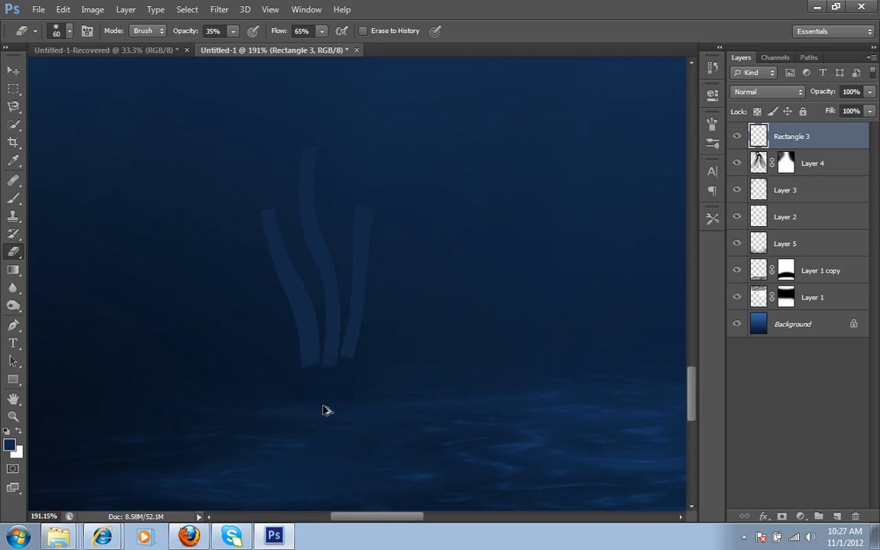
pyautogui.click(59, 30)
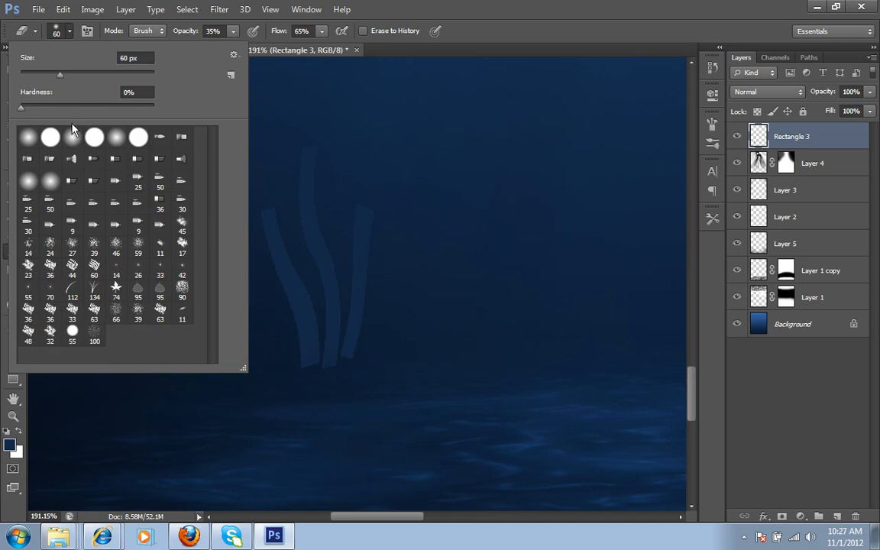
pyautogui.click(485, 36)
pyautogui.moveTo(184, 31); pyautogui.dragTo(330, 53)
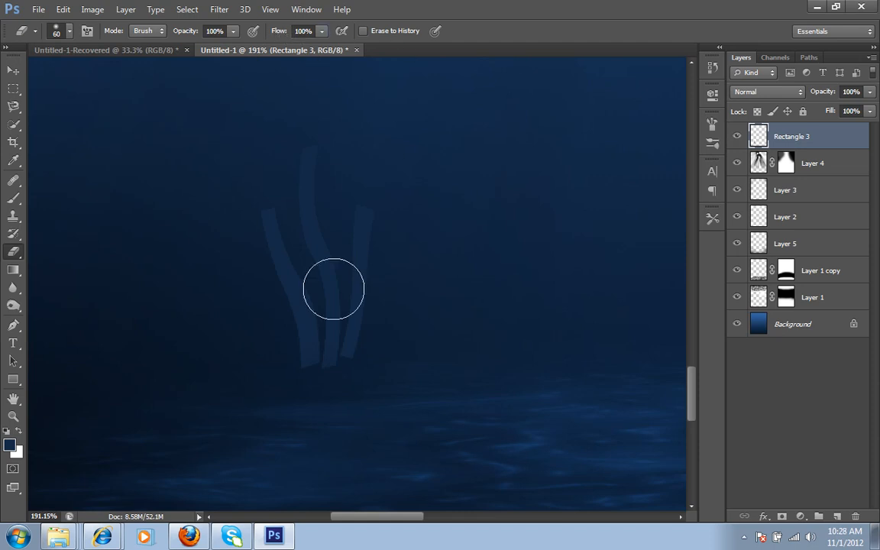
pyautogui.moveTo(280, 370)
pyautogui.mouseDown()
pyautogui.moveTo(322, 393)
pyautogui.moveTo(355, 389)
pyautogui.moveTo(374, 357)
pyautogui.moveTo(351, 384)
pyautogui.moveTo(306, 395)
pyautogui.moveTo(292, 383)
pyautogui.moveTo(366, 394)
pyautogui.mouseUp()
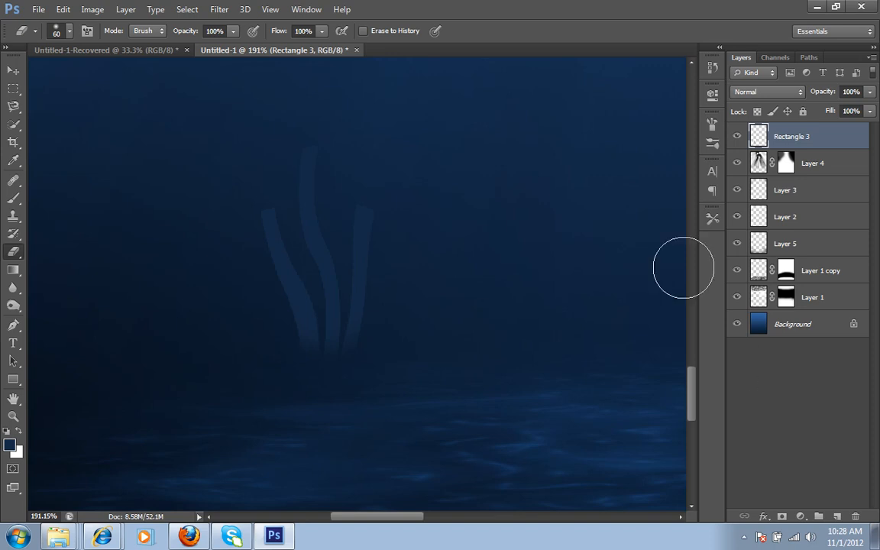
# Move the seaweed slightly down and to the right so that its base meets the seabed's edge.
pyautogui.hotkey('ctrl', '0')
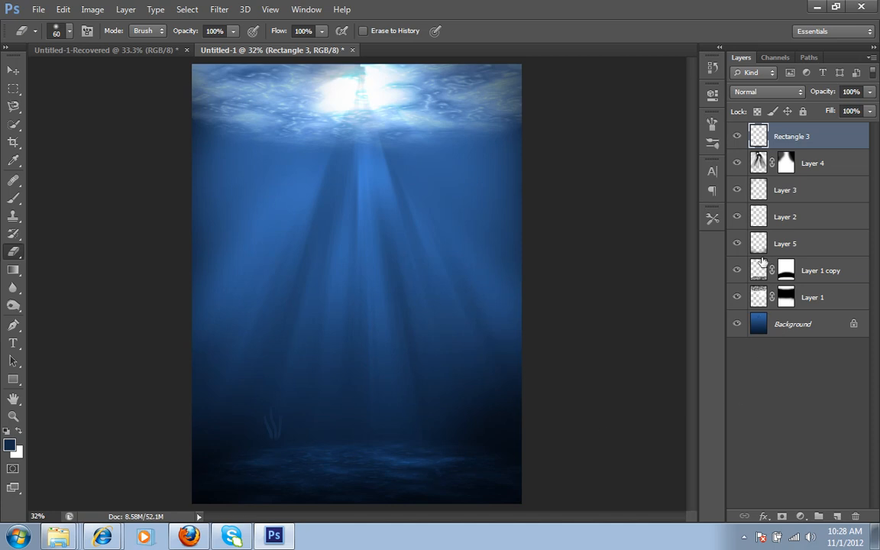
pyautogui.click(14, 72)
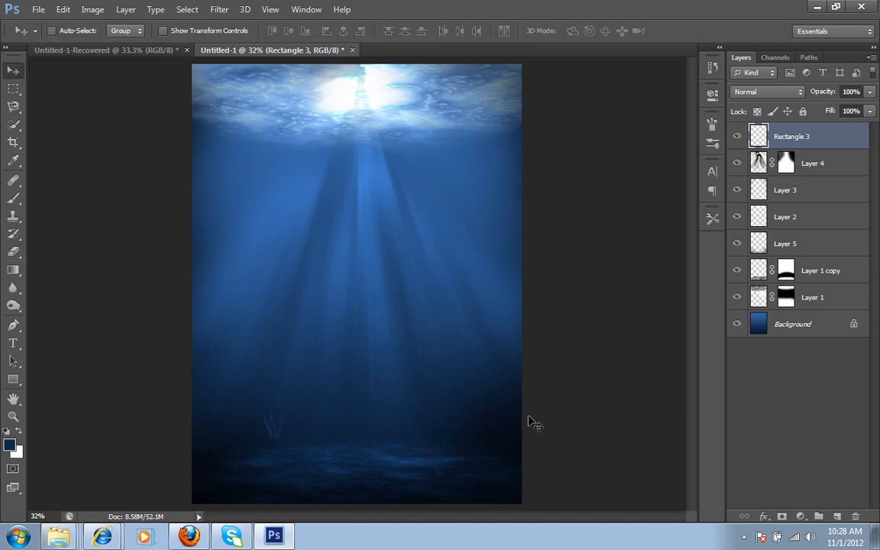
pyautogui.moveTo(281, 432); pyautogui.dragTo(290, 447)
# Add a new layer and paint a column of white bubbles rising above the seaweed with the bubble brush at 80 px.
pyautogui.click(836, 516)
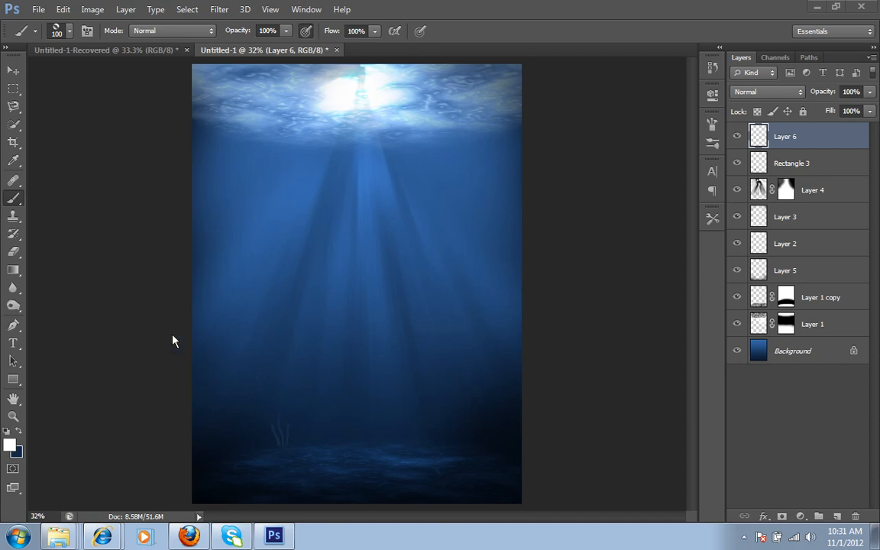
pyautogui.click(69, 31)
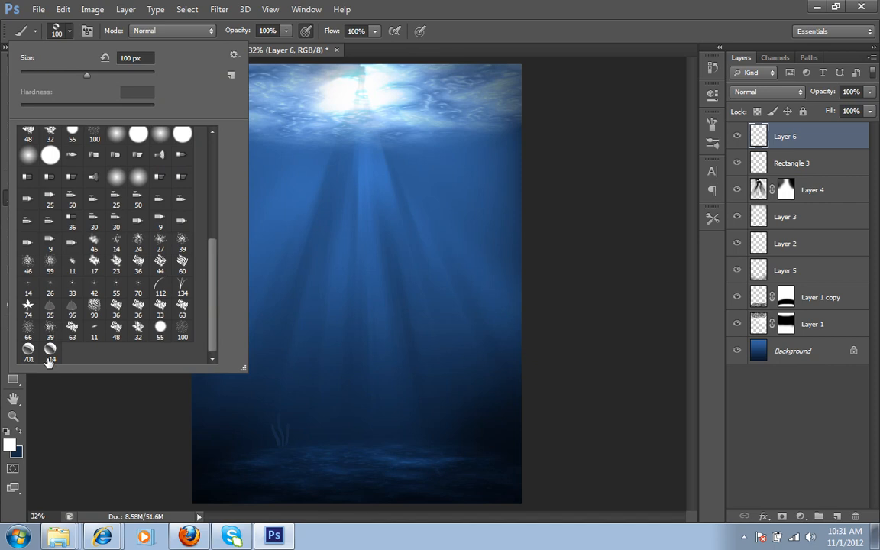
pyautogui.click(568, 37)
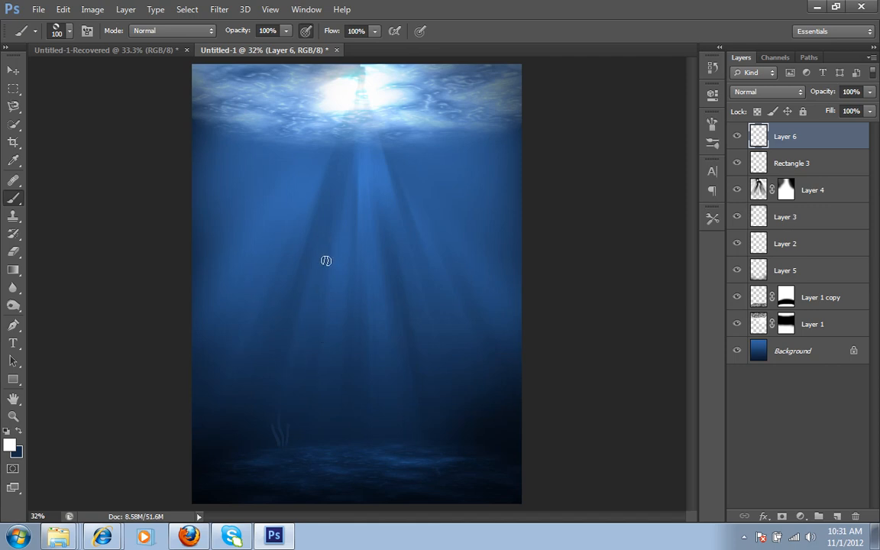
pyautogui.press('[')
pyautogui.moveTo(290, 379); pyautogui.dragTo(295, 334)
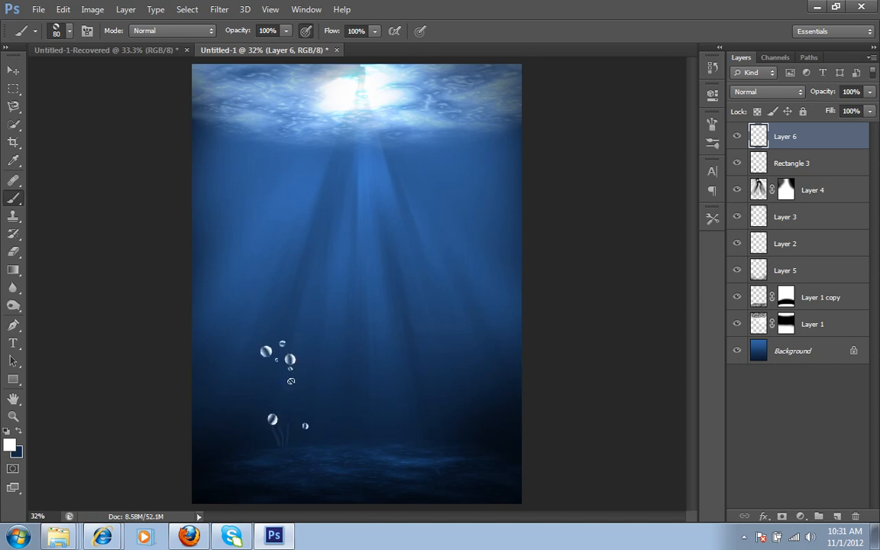
pyautogui.moveTo(304, 374); pyautogui.dragTo(306, 412)
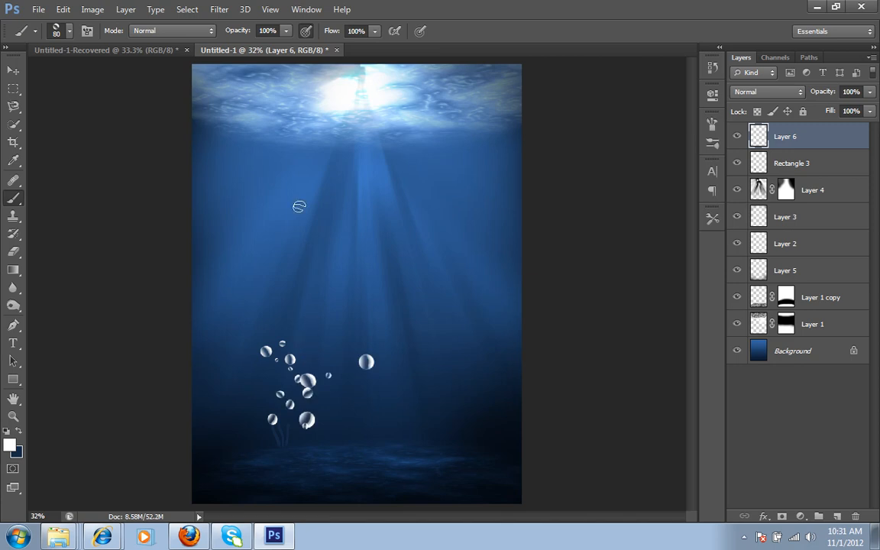
pyautogui.press(']')
pyautogui.moveTo(274, 313); pyautogui.dragTo(267, 252)
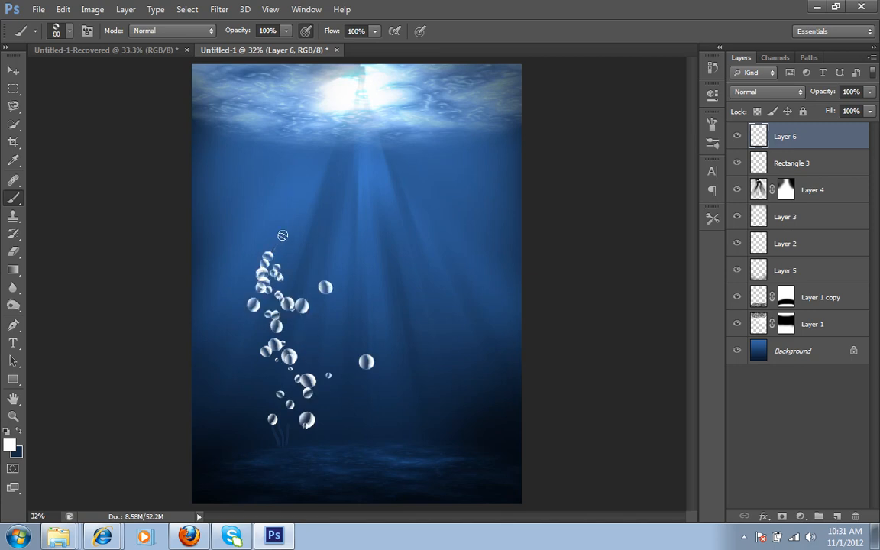
# Extend the bubble column upward with larger bubbles using the 125 px bubble brush, and move the bubble layer down and to the left.
pyautogui.press(']')
pyautogui.press(']')
pyautogui.press(']')
pyautogui.press(']')
pyautogui.press(']')
pyautogui.press(']')
pyautogui.press(']')
pyautogui.press('[')
pyautogui.press('[')
pyautogui.press('[')
pyautogui.press('[')
pyautogui.press('[')
pyautogui.moveTo(296, 263); pyautogui.dragTo(284, 196)
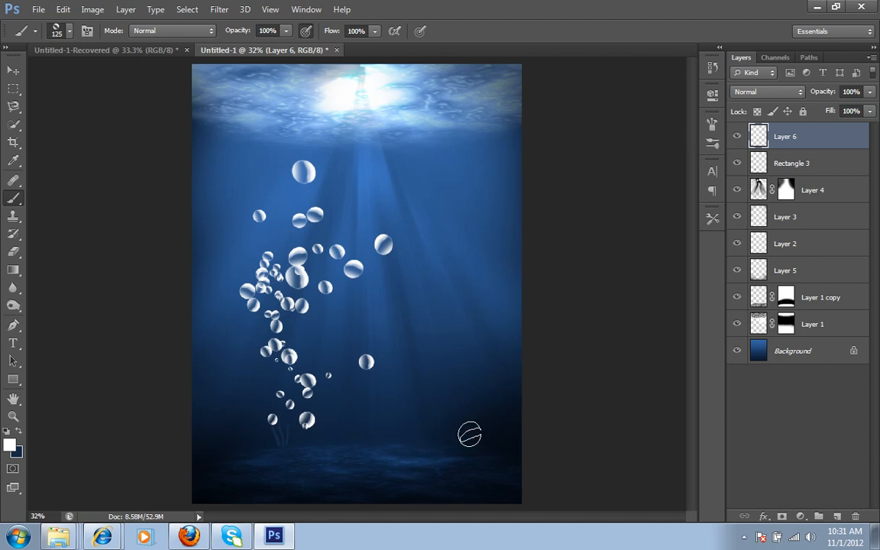
pyautogui.press('v')
pyautogui.moveTo(348, 273); pyautogui.dragTo(295, 325)
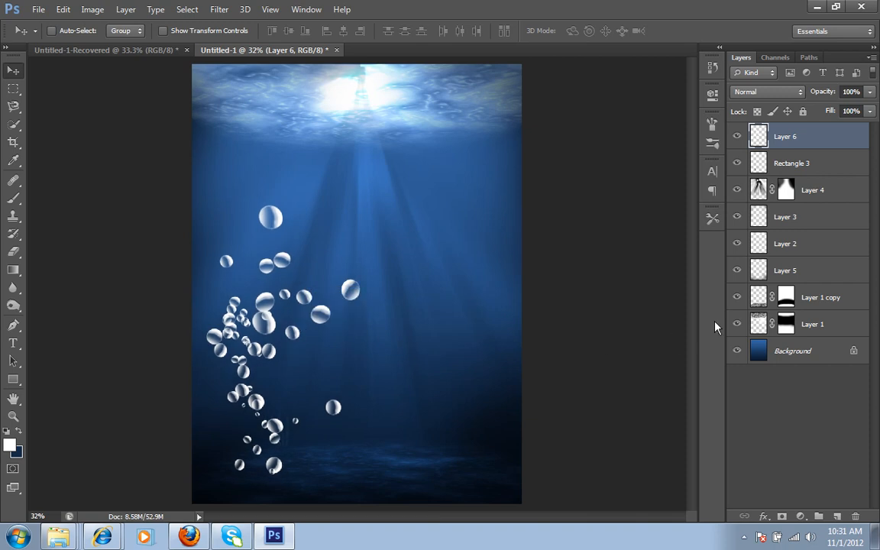
# Soften the bubbles on Layer 6 with a Gaussian Blur of 2.5 pixels radius.
pyautogui.click(220, 9)
pyautogui.moveTo(246, 148)
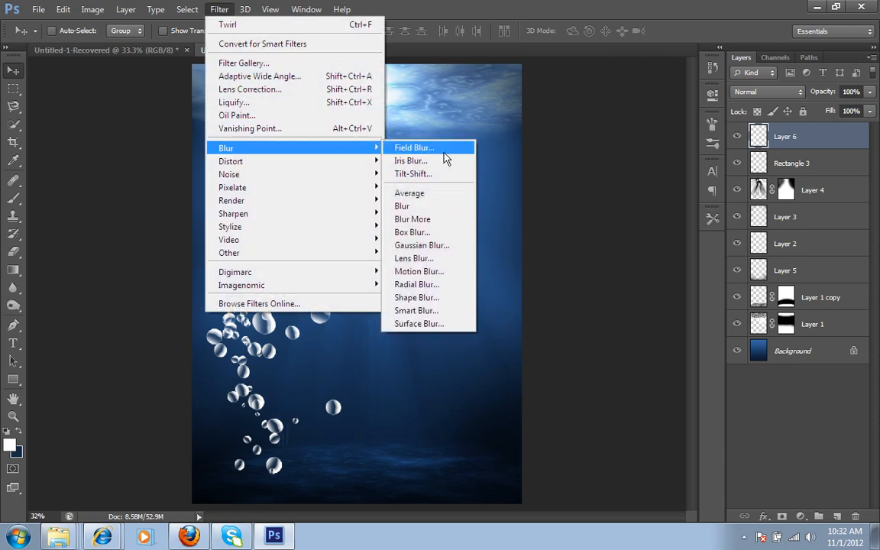
pyautogui.click(435, 245)
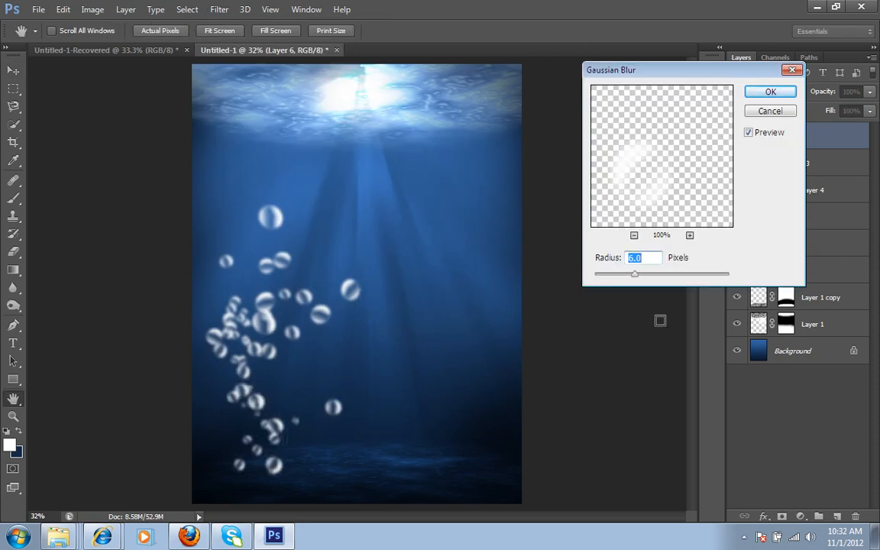
pyautogui.write('2.5')
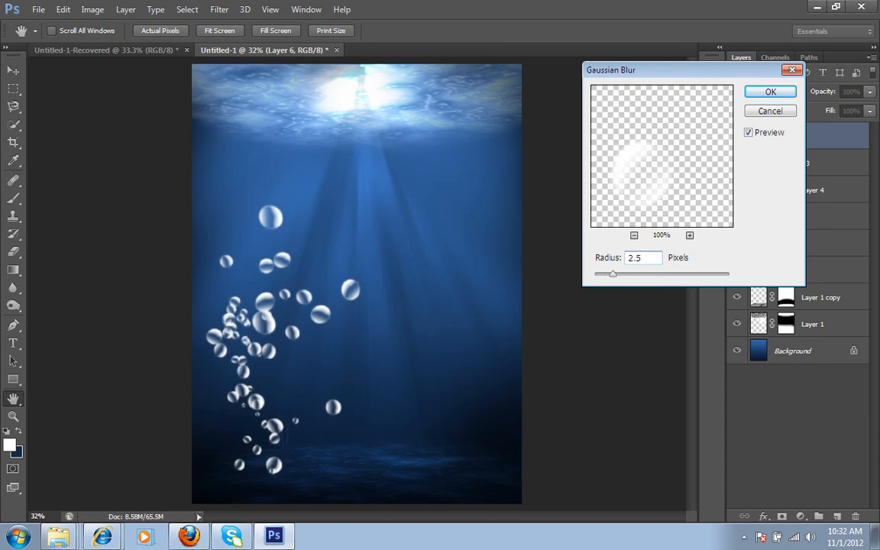
pyautogui.click(770, 92)
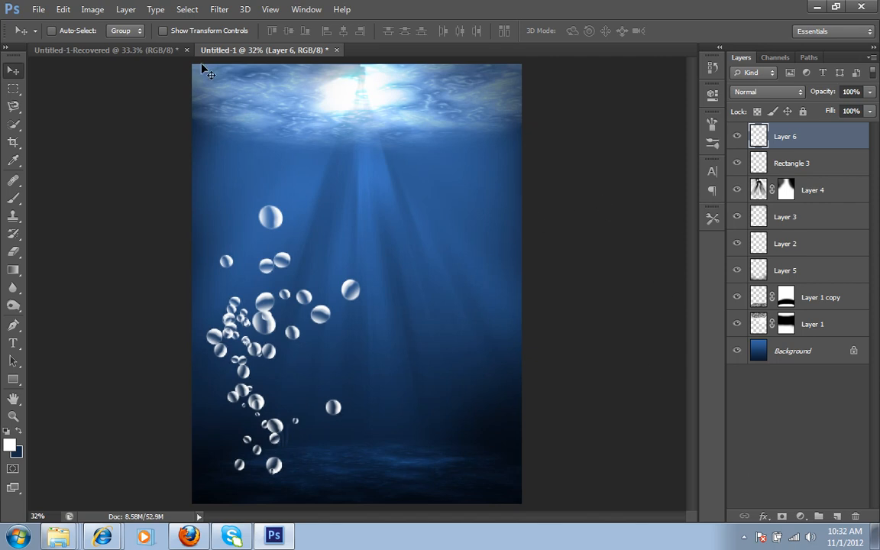
# Apply Gaussian Blur to the bubble layer a second time.
pyautogui.click(219, 9)
pyautogui.moveTo(229, 148)
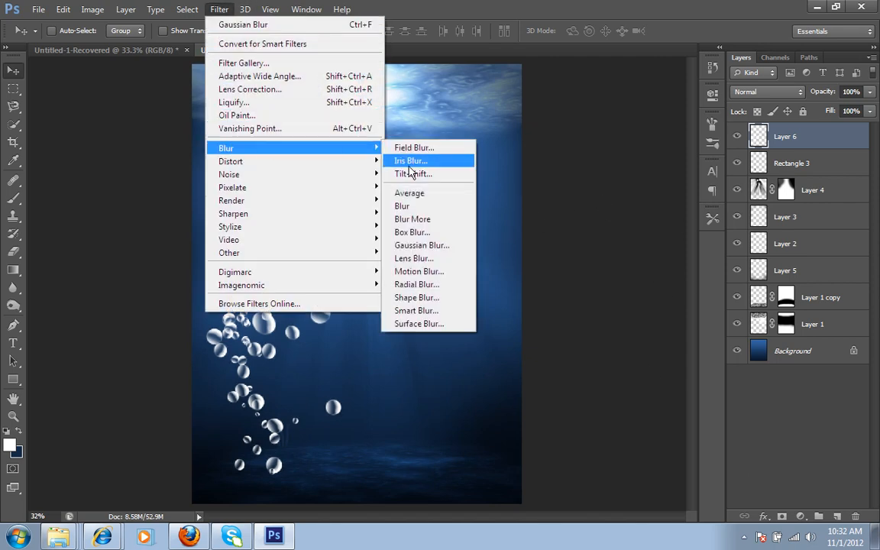
pyautogui.click(421, 245)
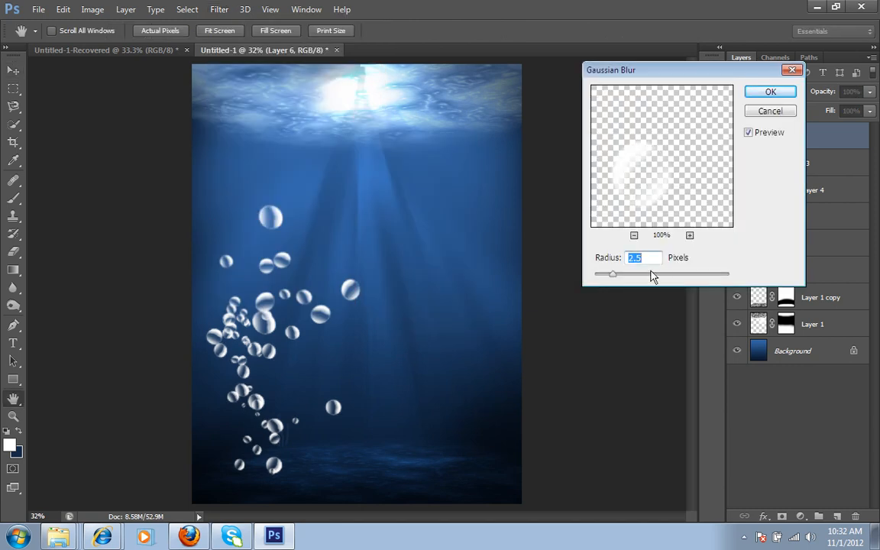
pyautogui.click(631, 258)
pyautogui.click(770, 91)
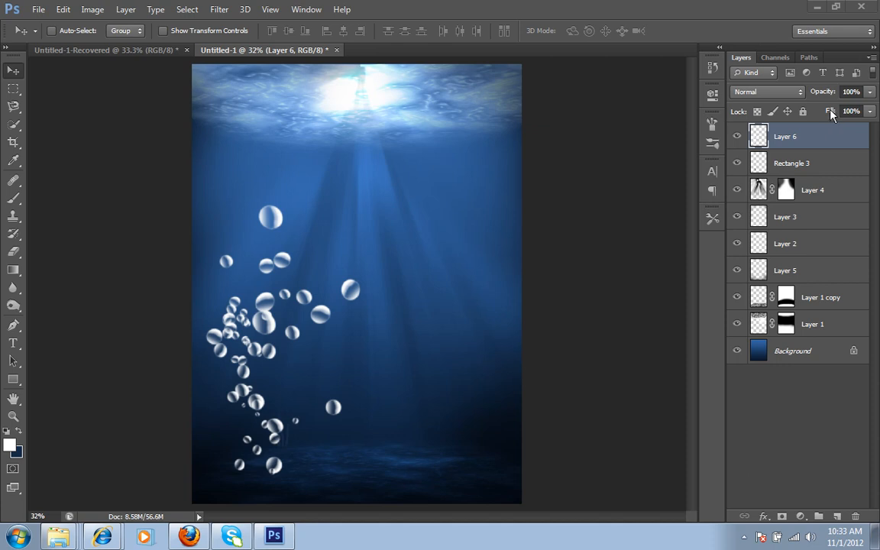
# Reduce the fill of the bubble layer to 36% and the fill of the light rays on Layer 4 to 23%.
pyautogui.moveTo(830, 113); pyautogui.dragTo(781, 113)
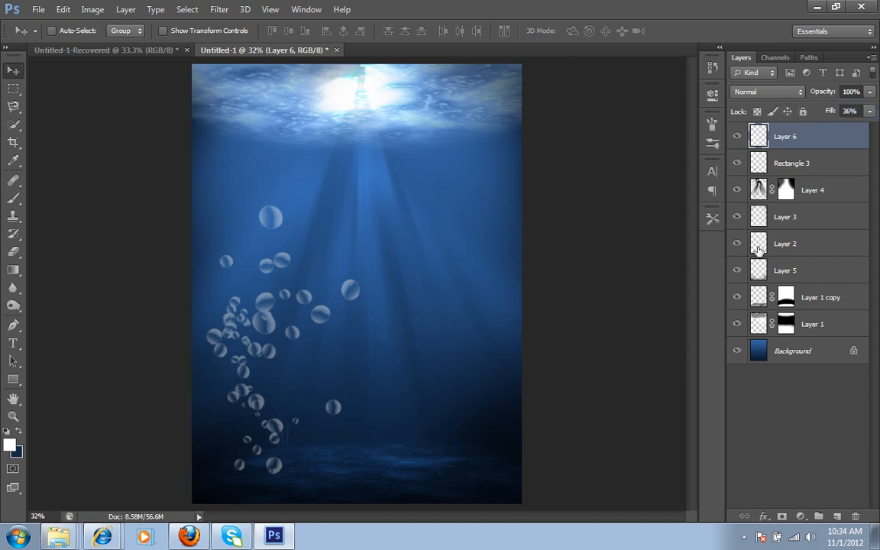
pyautogui.click(854, 192)
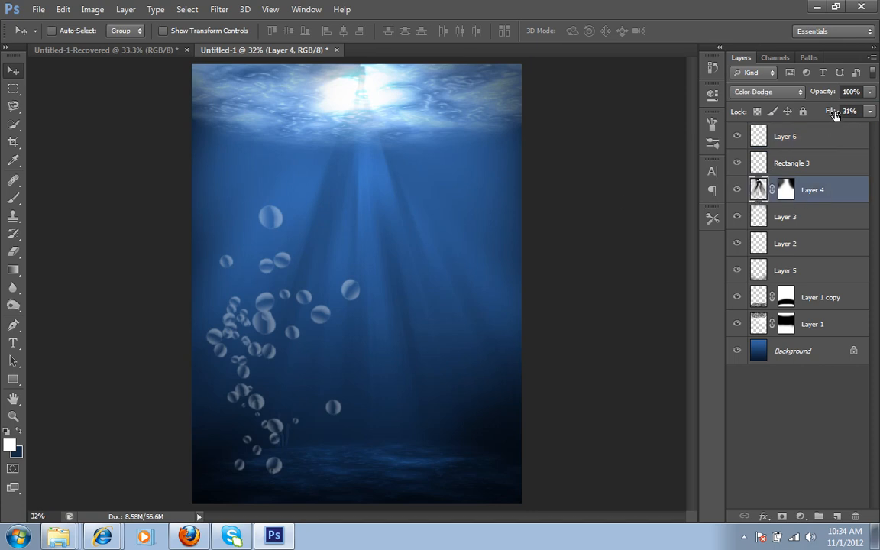
pyautogui.moveTo(828, 112); pyautogui.dragTo(824, 114)
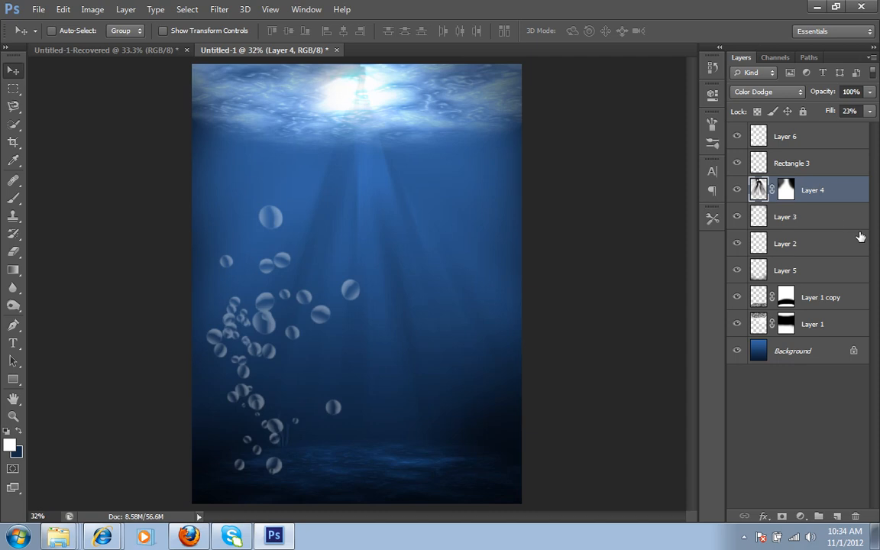